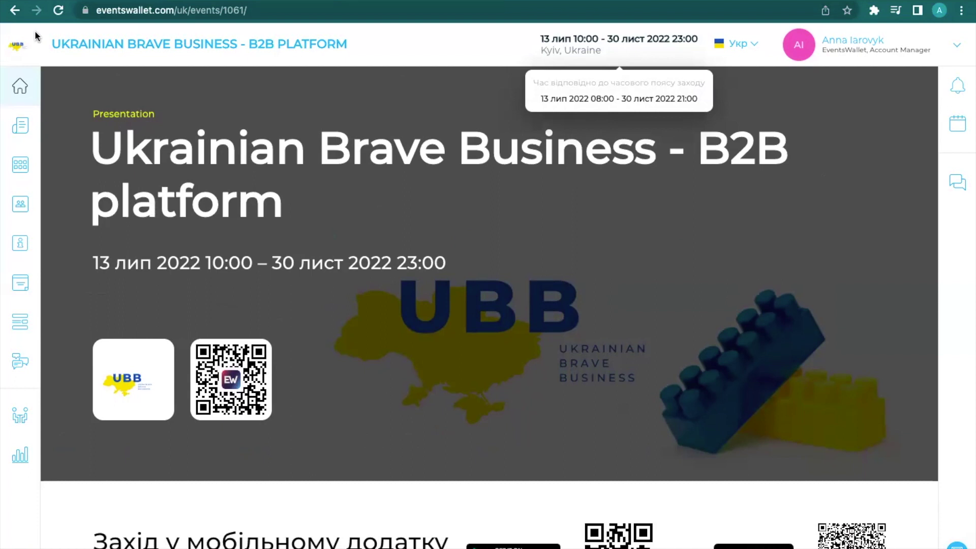
# Step: Open the personal information of the account for editing and close the account panel
pyautogui.moveTo(52, 113)
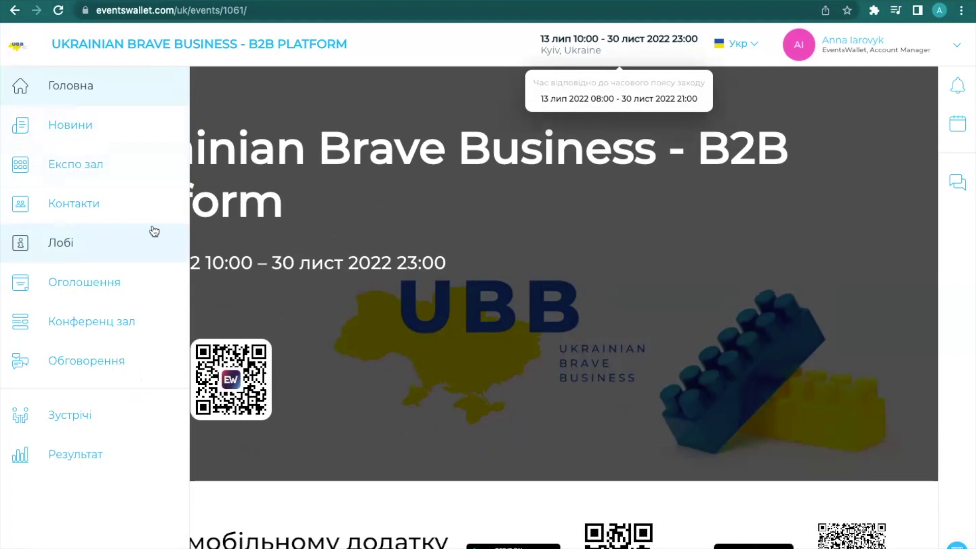
pyautogui.click(802, 47)
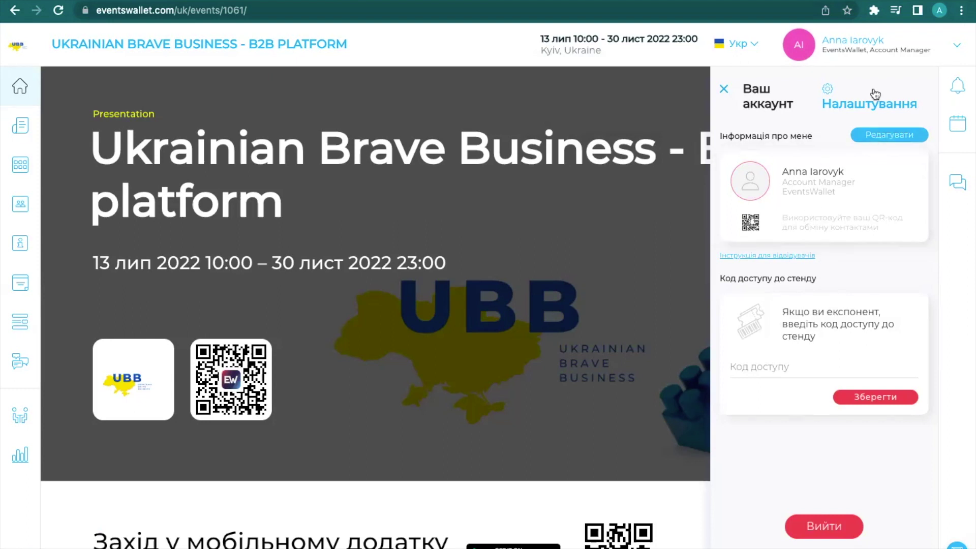
pyautogui.click(888, 140)
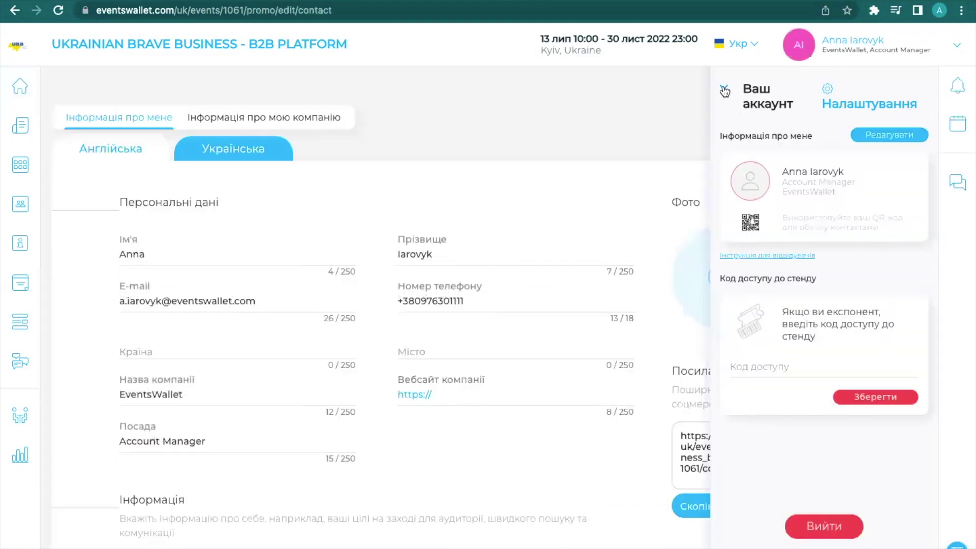
pyautogui.click(725, 91)
pyautogui.scroll(-1, 486, 223)
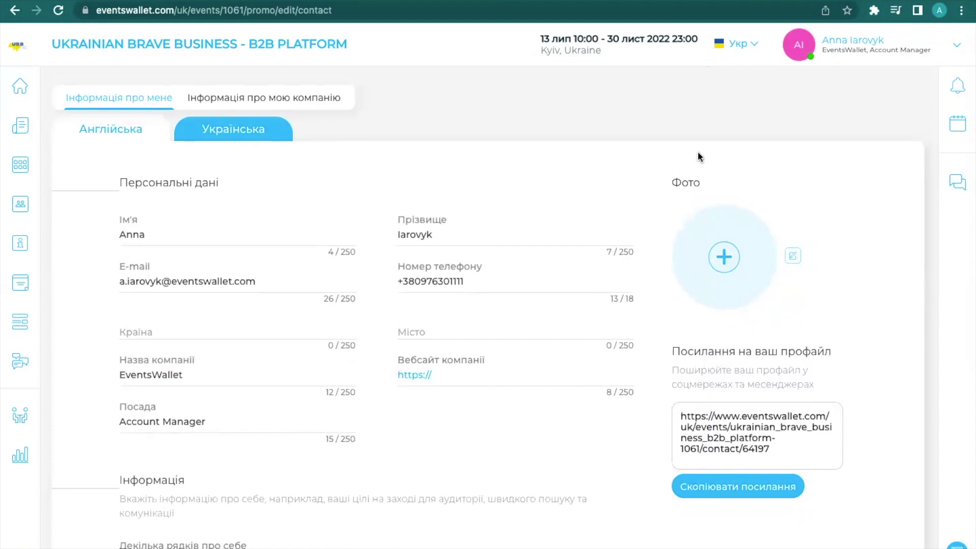
pyautogui.click(728, 44)
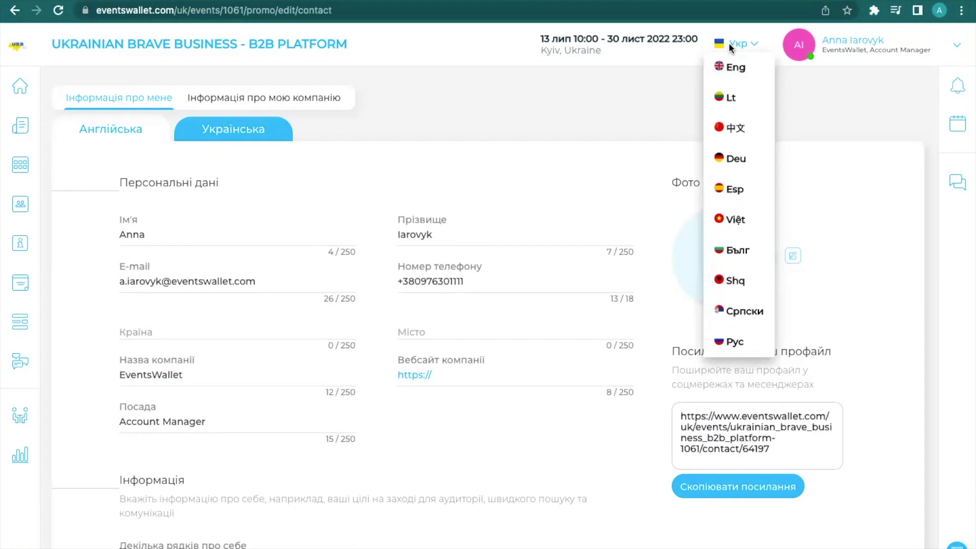
pyautogui.click(727, 44)
pyautogui.moveTo(22, 186)
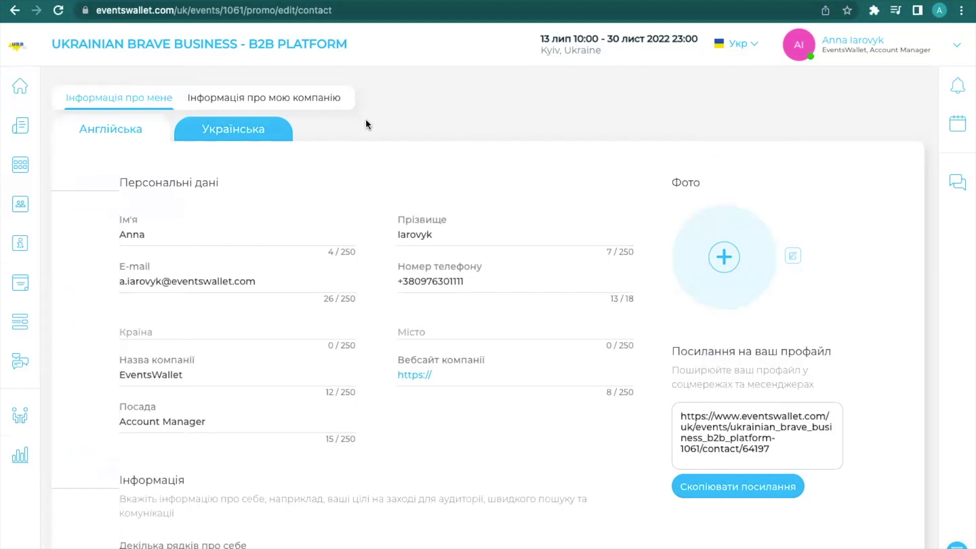
pyautogui.click(729, 42)
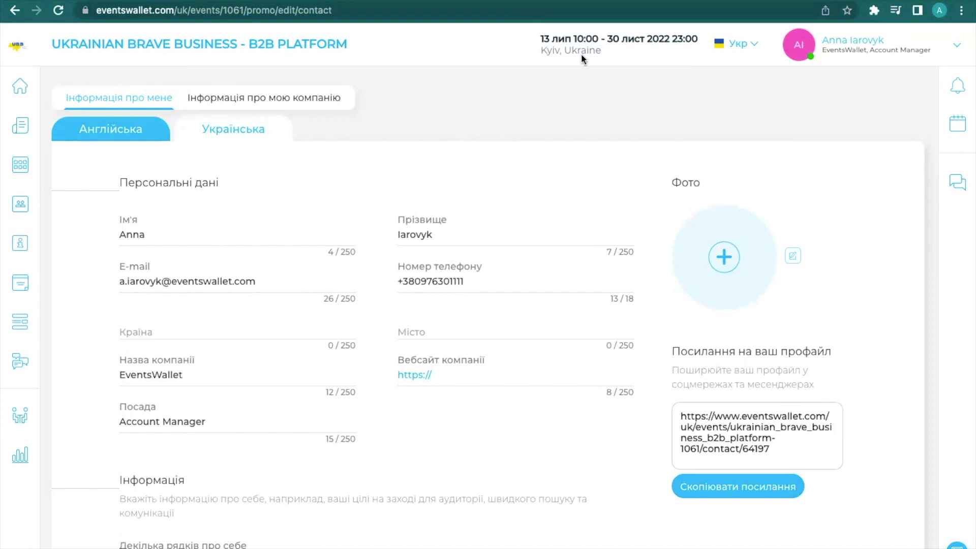
# Step: Switch the personal information form to its Ukrainian version and place the cursor in the first name field
pyautogui.click(211, 138)
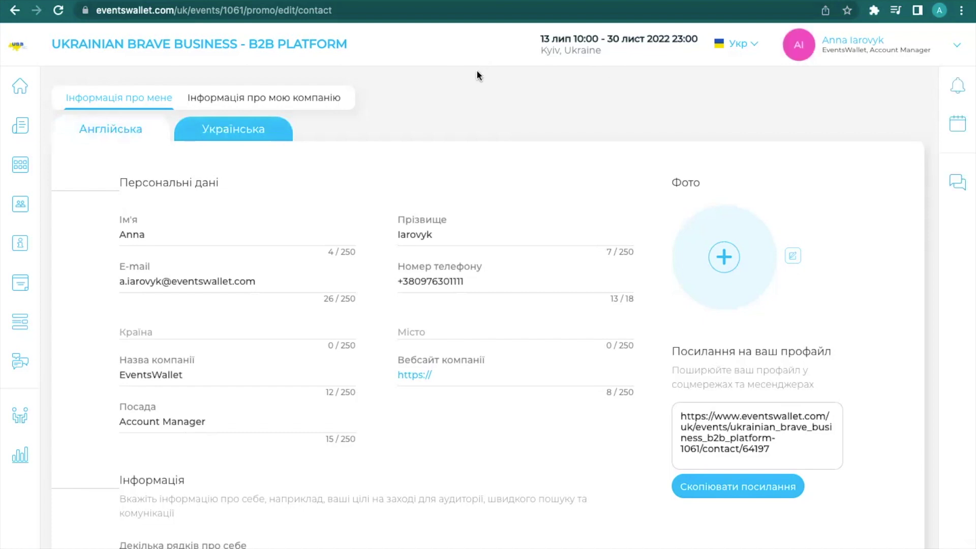
pyautogui.click(236, 131)
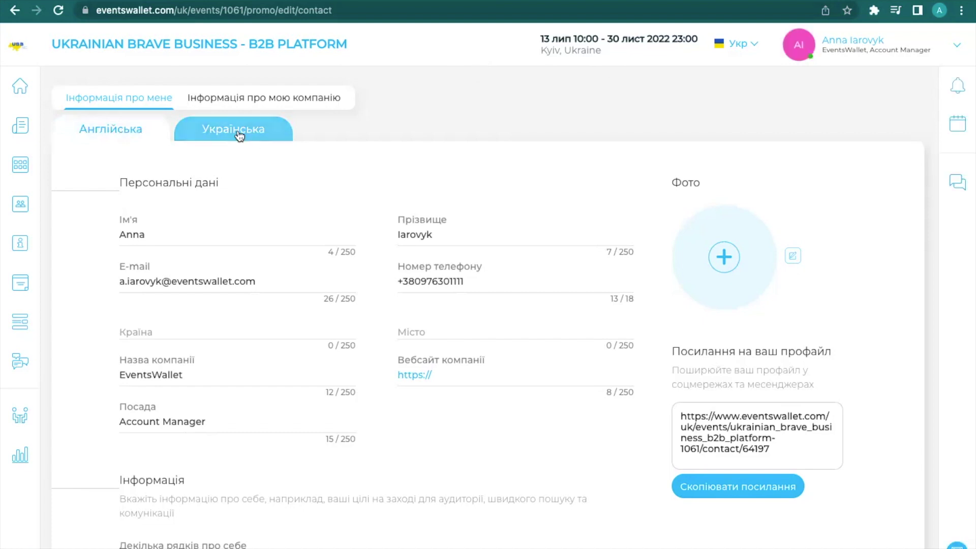
pyautogui.click(174, 238)
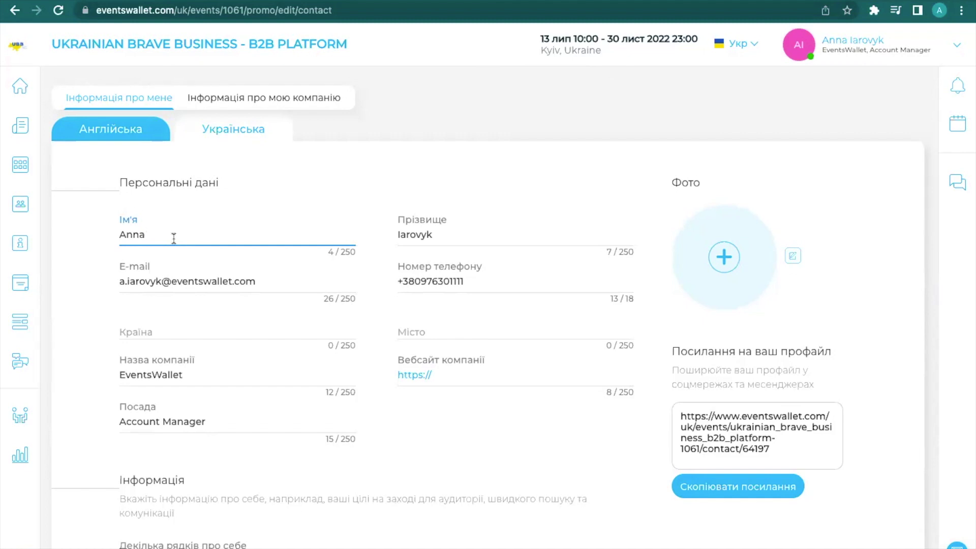
# Step: Look through the tags and categories available for the personal profile without choosing any
pyautogui.scroll(-2, 189, 422)
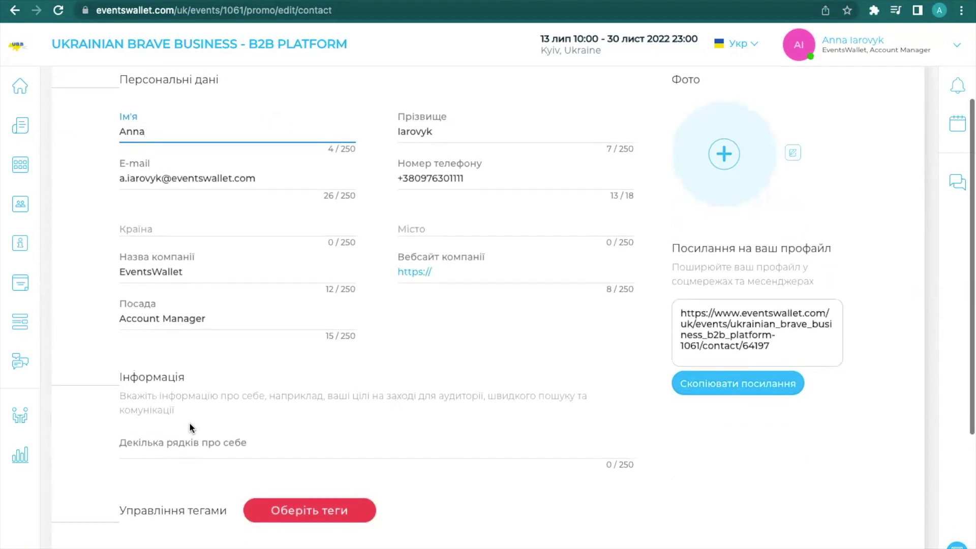
pyautogui.scroll(-3, 189, 422)
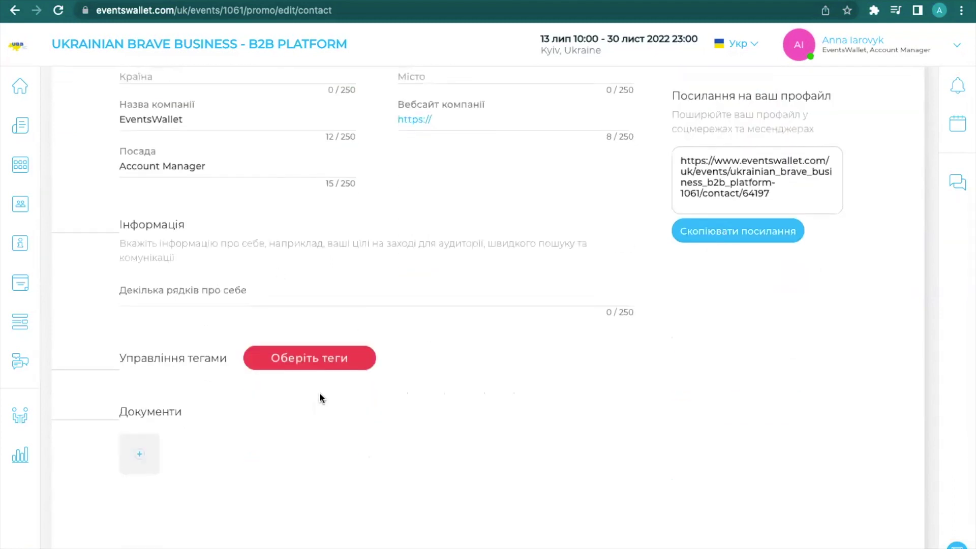
pyautogui.click(319, 366)
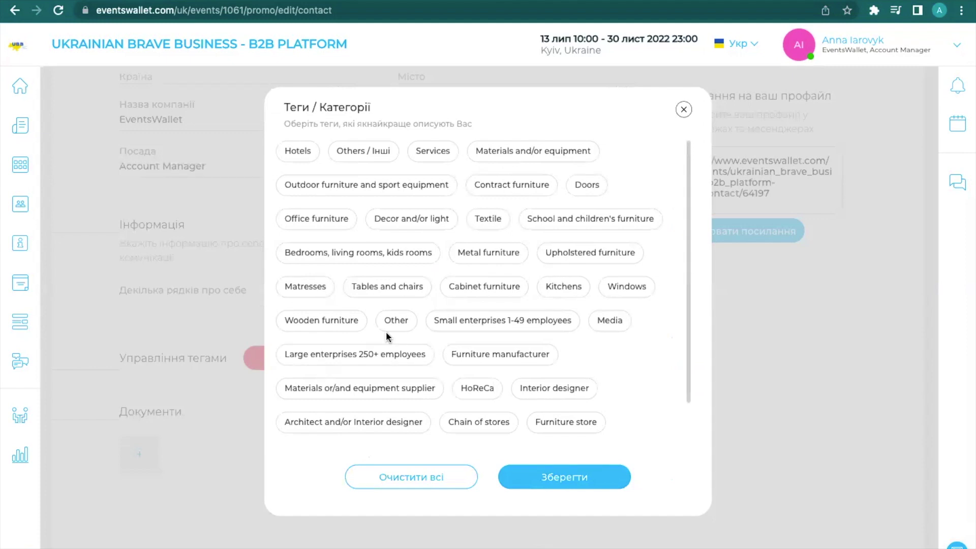
pyautogui.scroll(-2, 386, 332)
pyautogui.scroll(3, 398, 263)
pyautogui.scroll(-1, 399, 263)
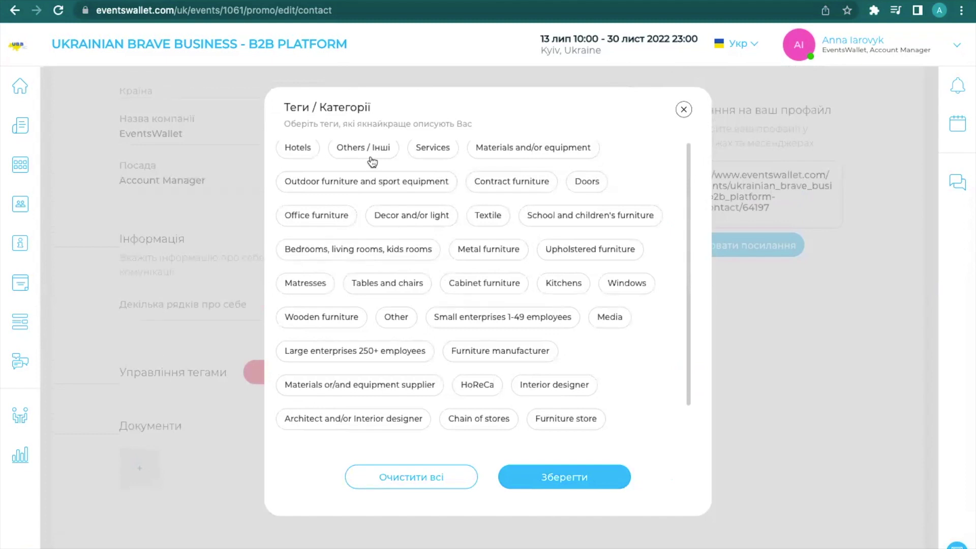
pyautogui.click(685, 110)
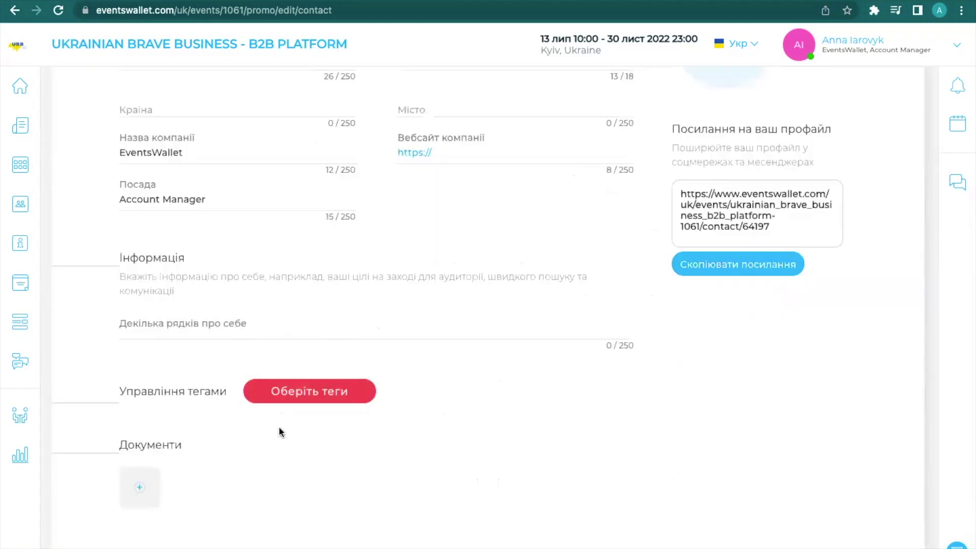
# Step: Assign the tags Textile and Decor and/or light to the personal profile and save the selection
pyautogui.click(285, 395)
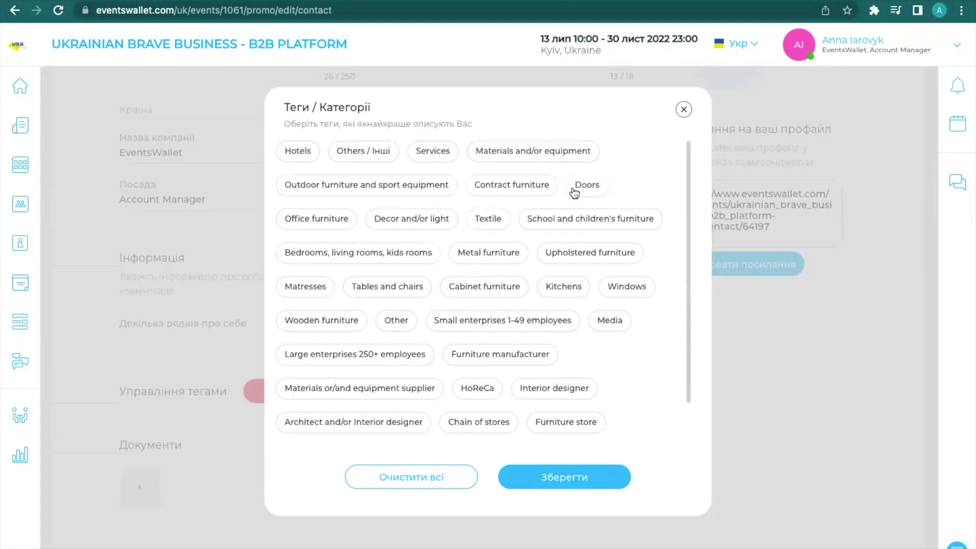
pyautogui.click(487, 219)
pyautogui.click(422, 220)
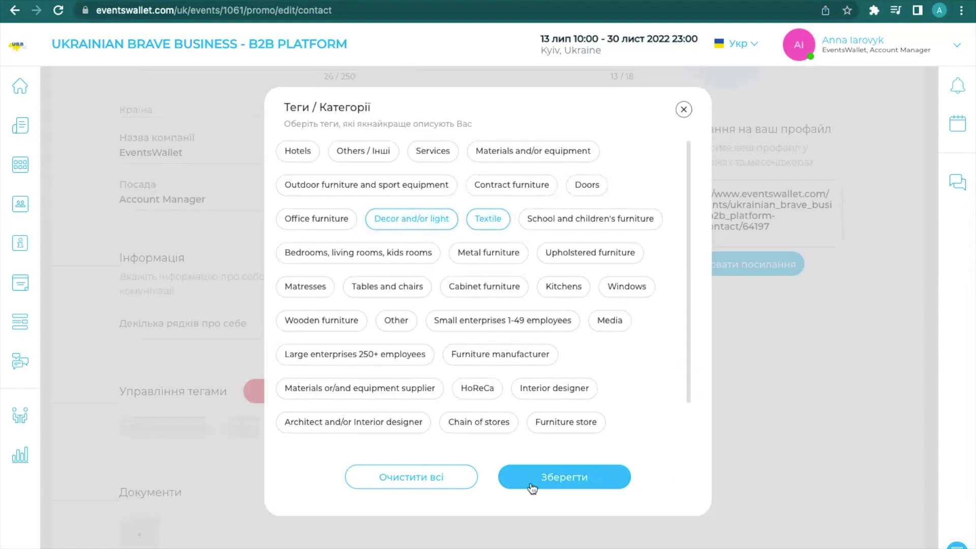
pyautogui.click(554, 475)
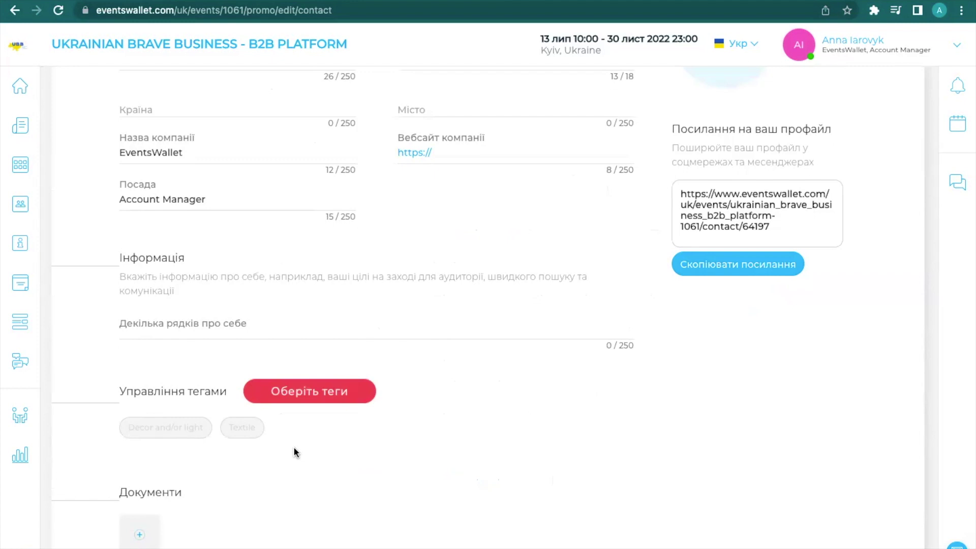
pyautogui.scroll(-3, 294, 451)
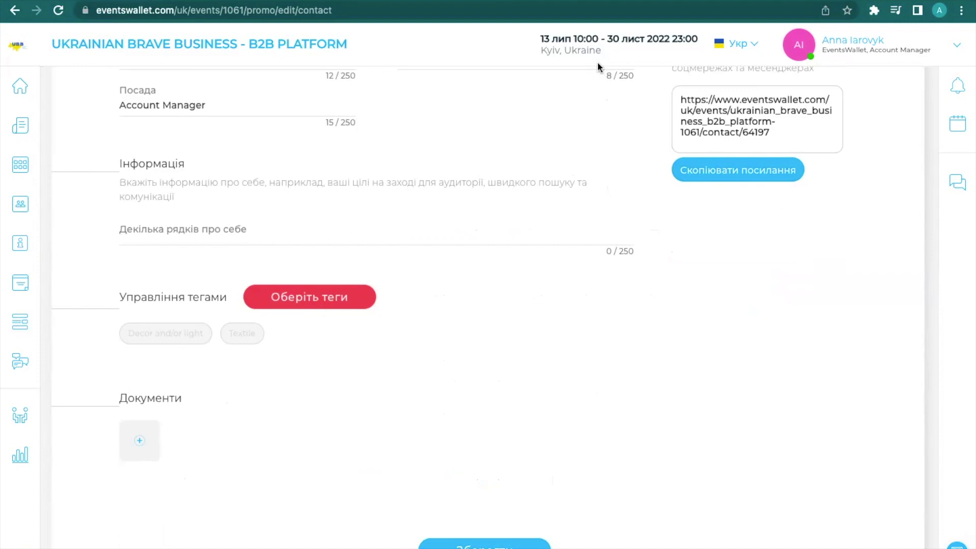
pyautogui.scroll(1, 469, 178)
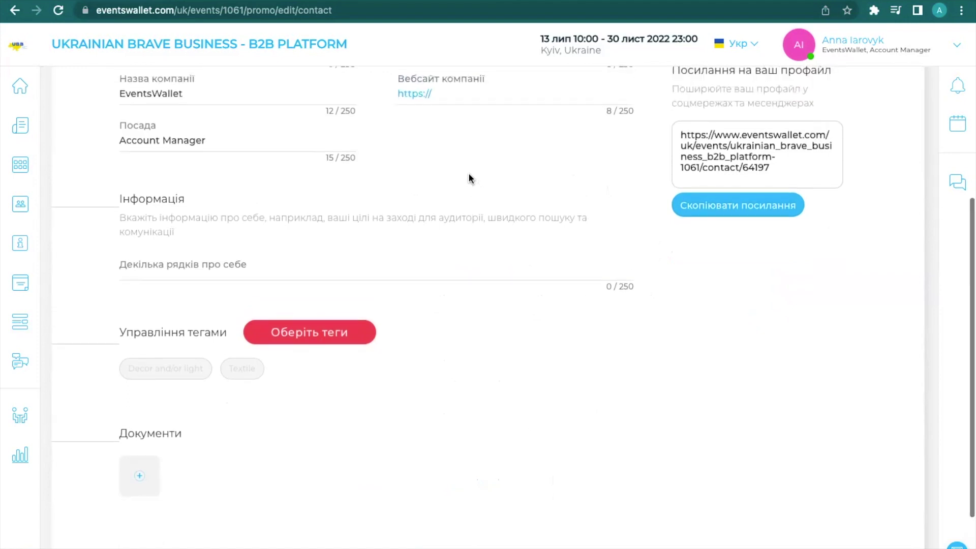
pyautogui.scroll(1, 469, 178)
pyautogui.scroll(6, 469, 178)
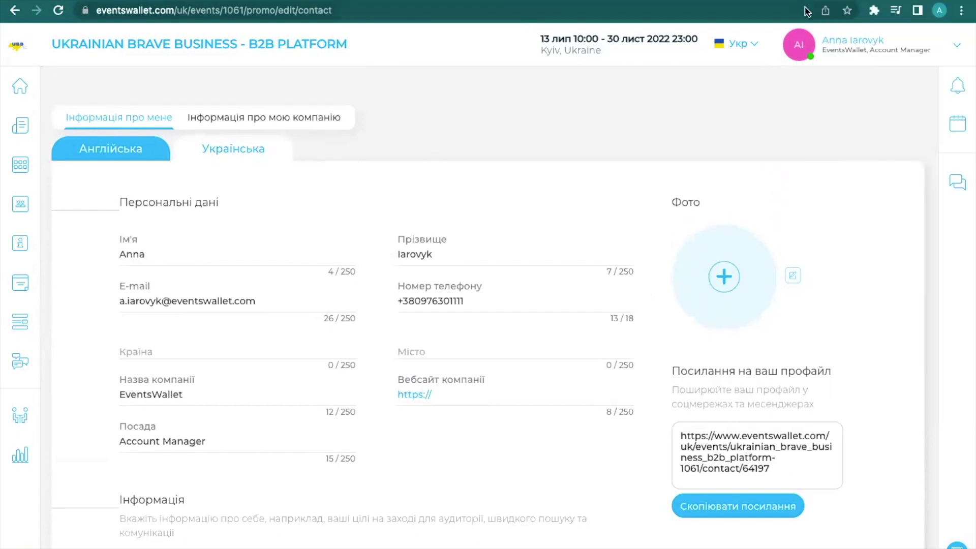
pyautogui.moveTo(807, 2)
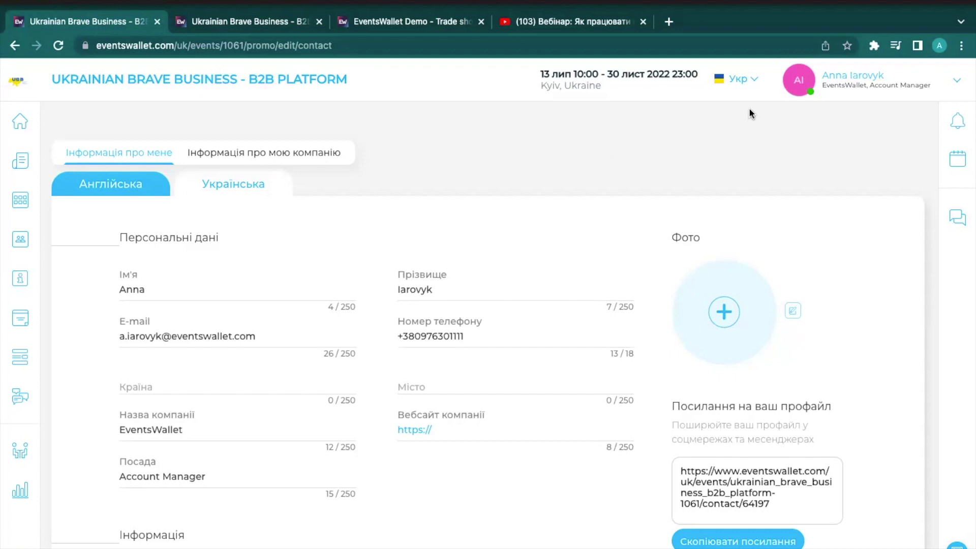
# Step: Paste the exhibitor's booth access code into the account's access code field and save it
pyautogui.click(799, 79)
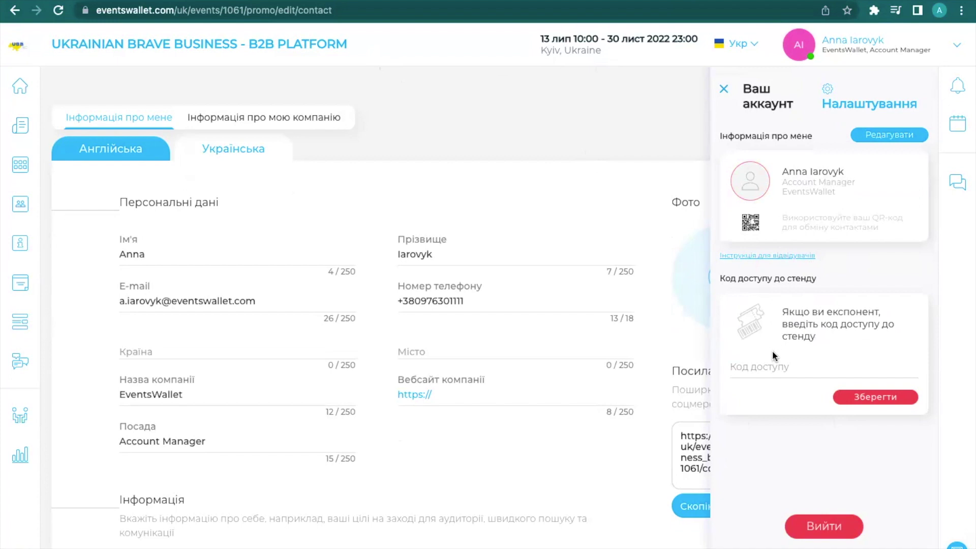
pyautogui.press('super+ctrl+f')
pyautogui.scroll(-1, 568, 334)
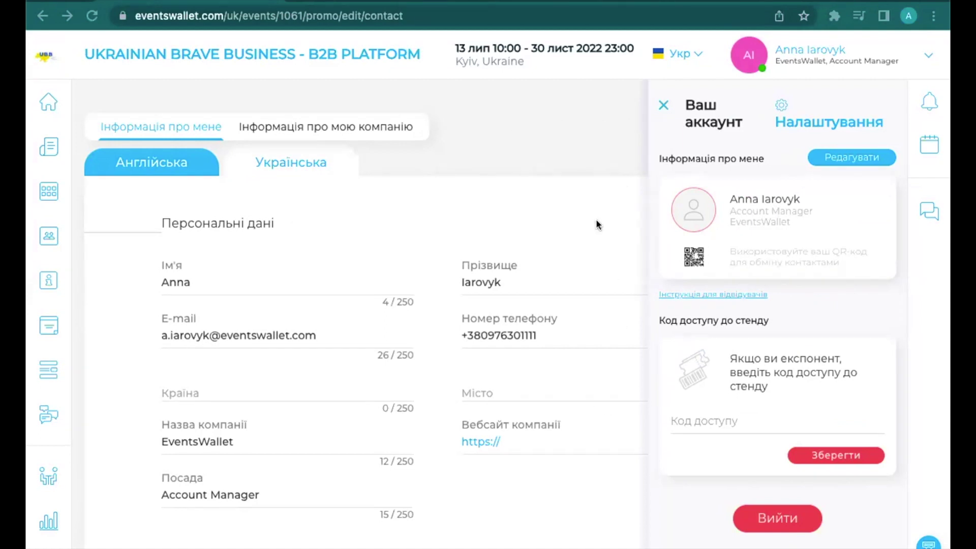
pyautogui.click(697, 417)
pyautogui.rightClick(701, 418)
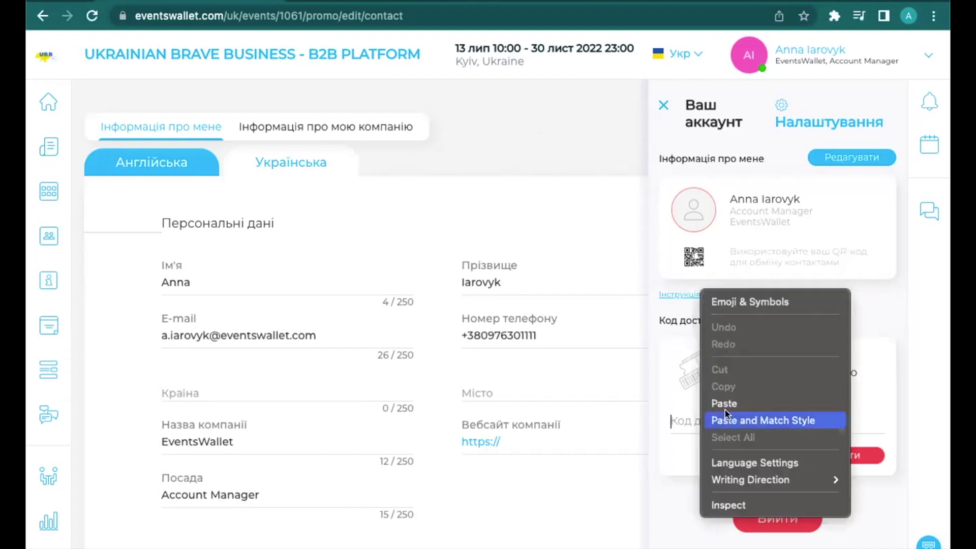
pyautogui.click(724, 403)
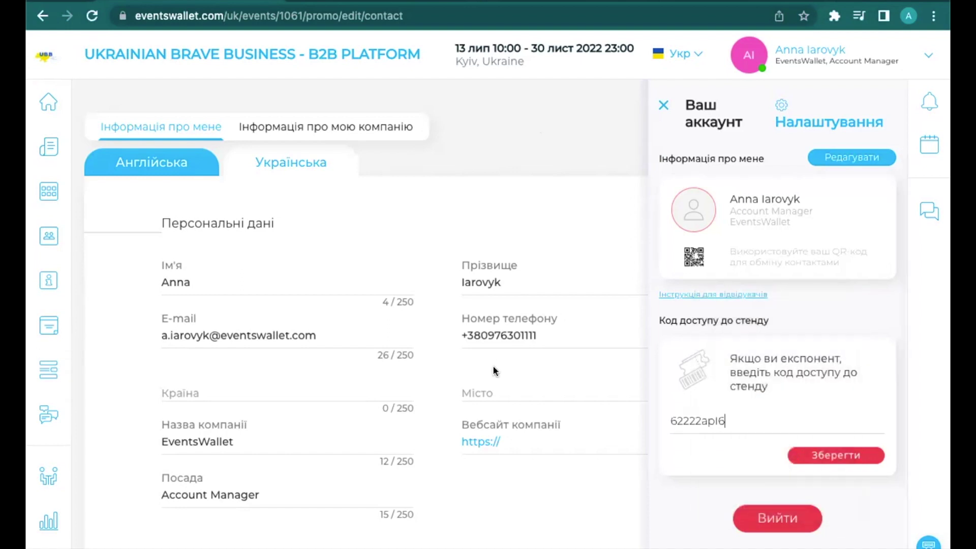
pyautogui.click(838, 456)
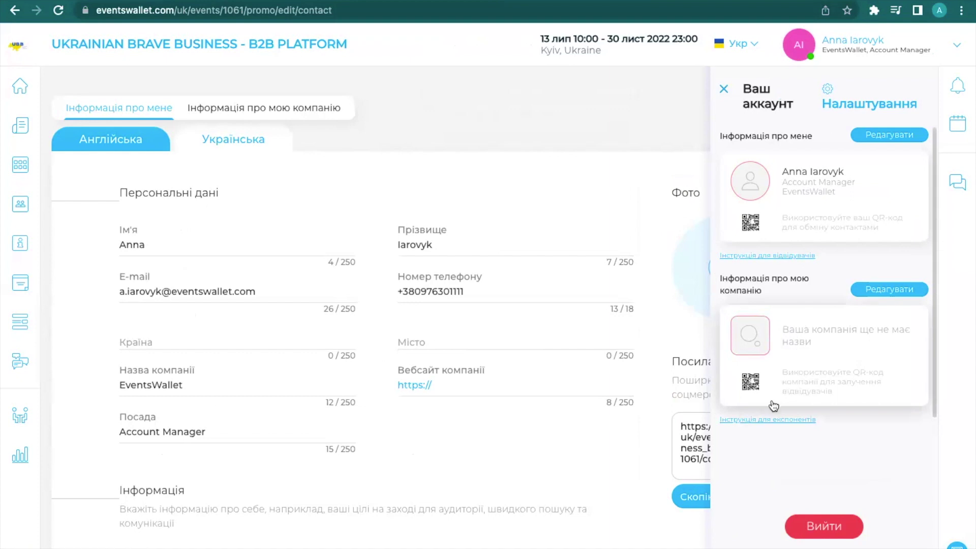
# Step: Open the exhibitor instructions, and open the company information for editing with the account panel closed
pyautogui.click(741, 420)
pyautogui.click(897, 289)
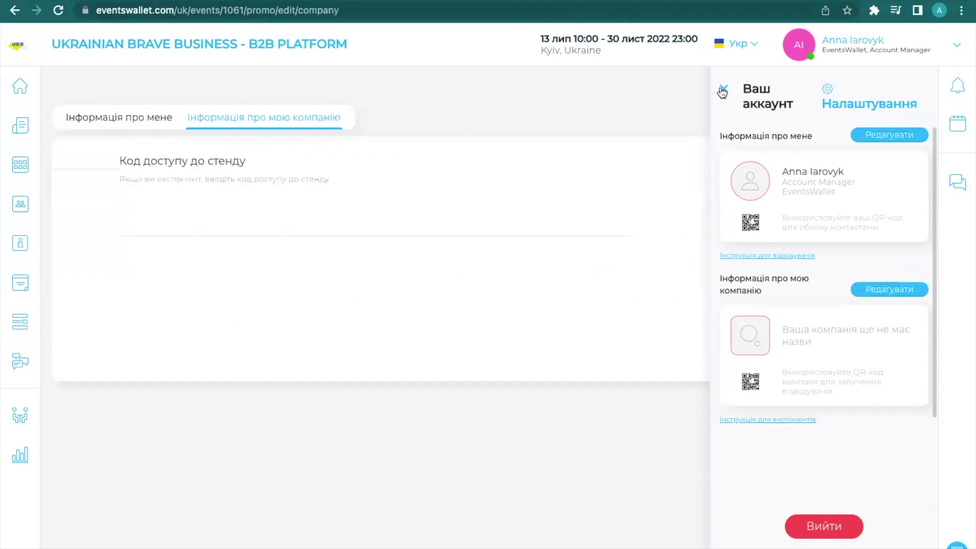
pyautogui.click(723, 92)
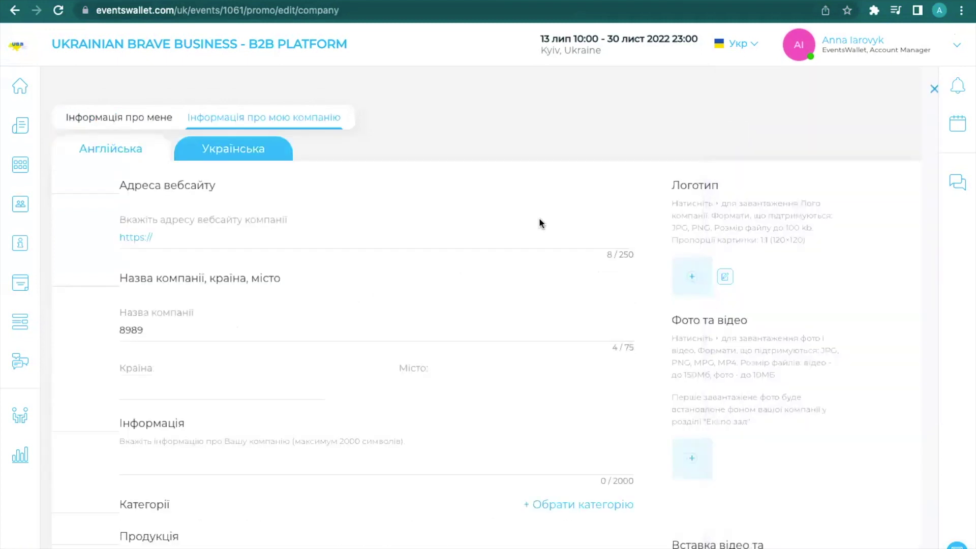
pyautogui.scroll(-1, 291, 495)
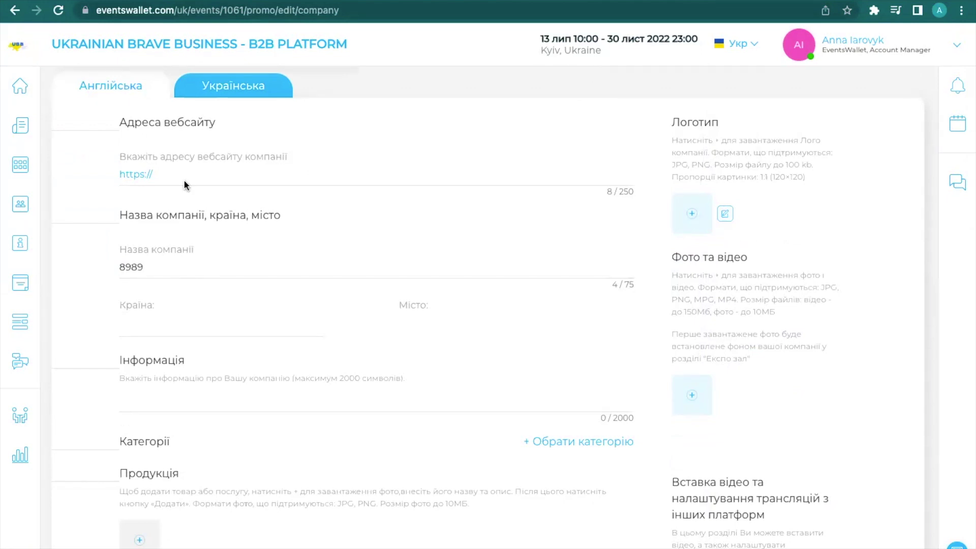
# Step: View the Ukrainian version of the company information form and return to the English version
pyautogui.moveTo(485, 2)
pyautogui.moveTo(666, 2)
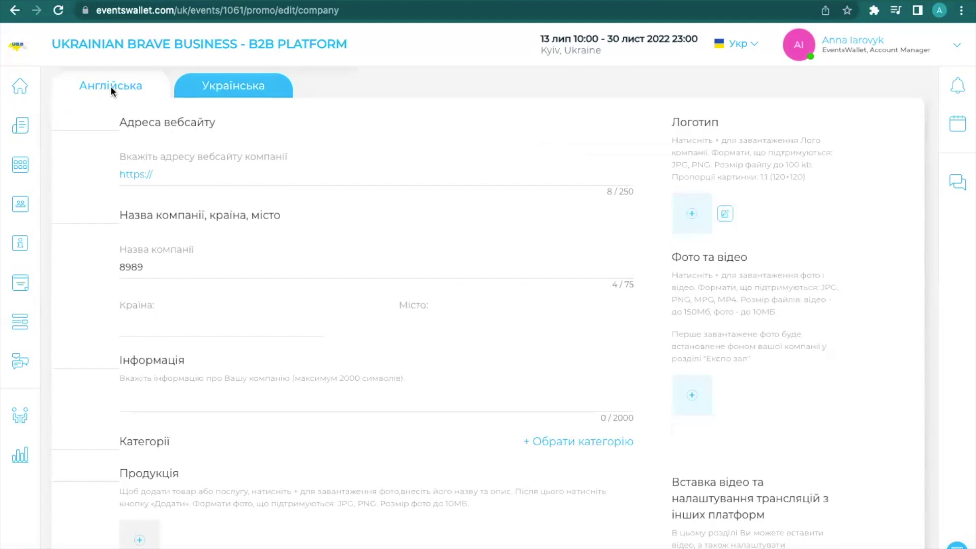
pyautogui.click(215, 87)
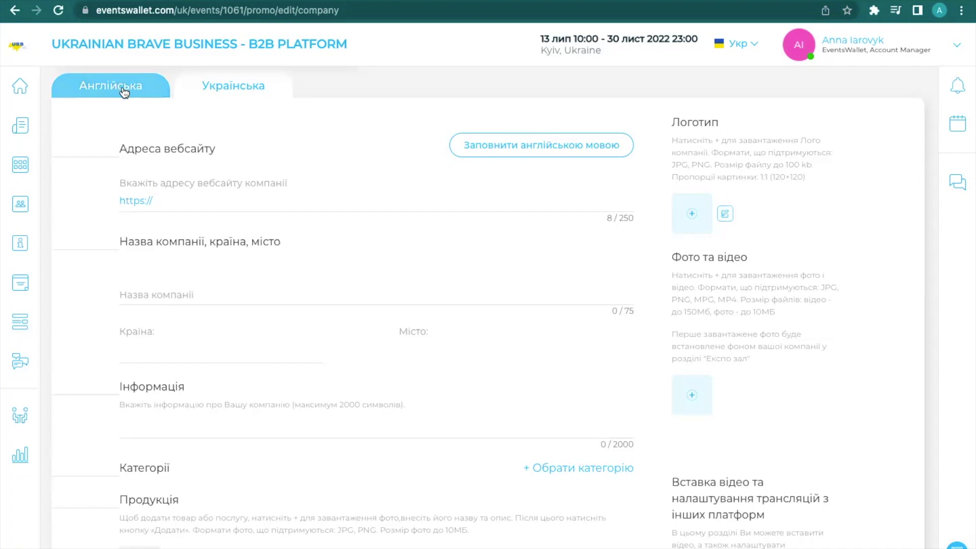
pyautogui.click(233, 85)
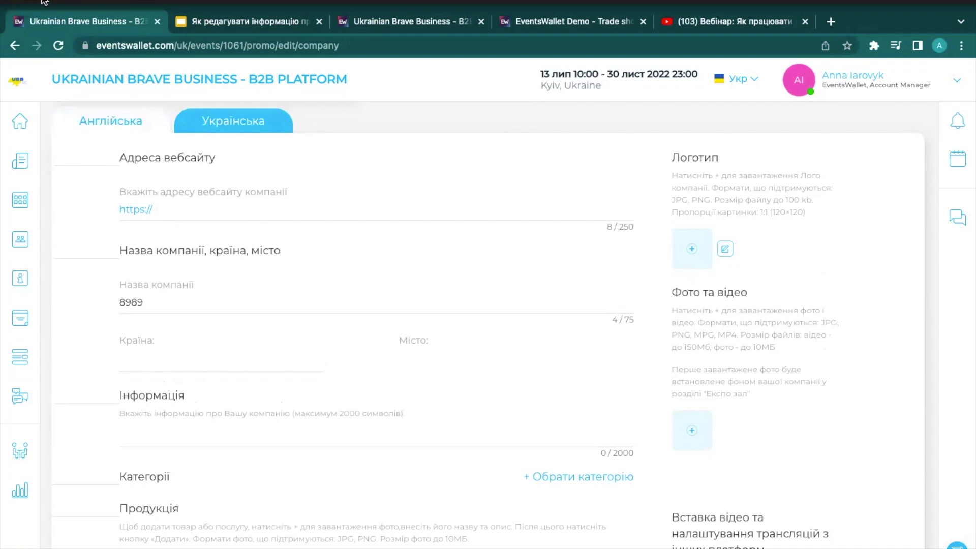
# Step: Replace the company name in the English version of the company information with EventsWallet
pyautogui.click(160, 271)
pyautogui.press('super+a')
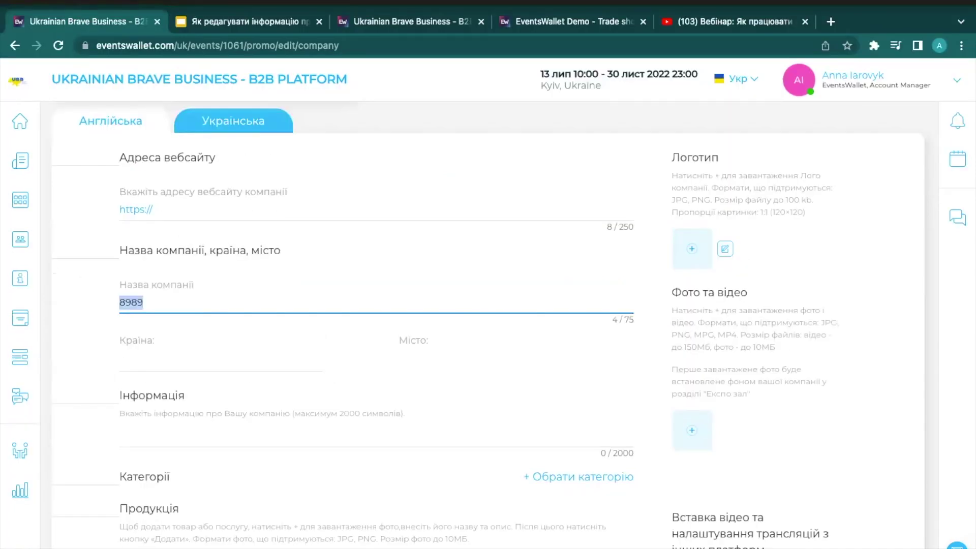
pyautogui.write('Evengts')
pyautogui.press('BackSpace')
pyautogui.press('BackSpace')
pyautogui.press('BackSpace')
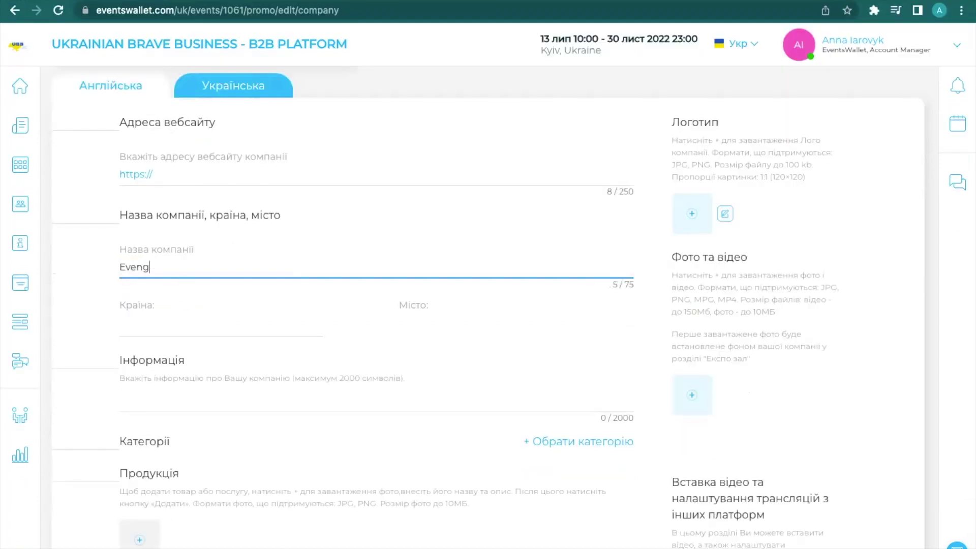
pyautogui.write('tsWallet')
# Step: Set the company's country to Ukraine
pyautogui.click(181, 328)
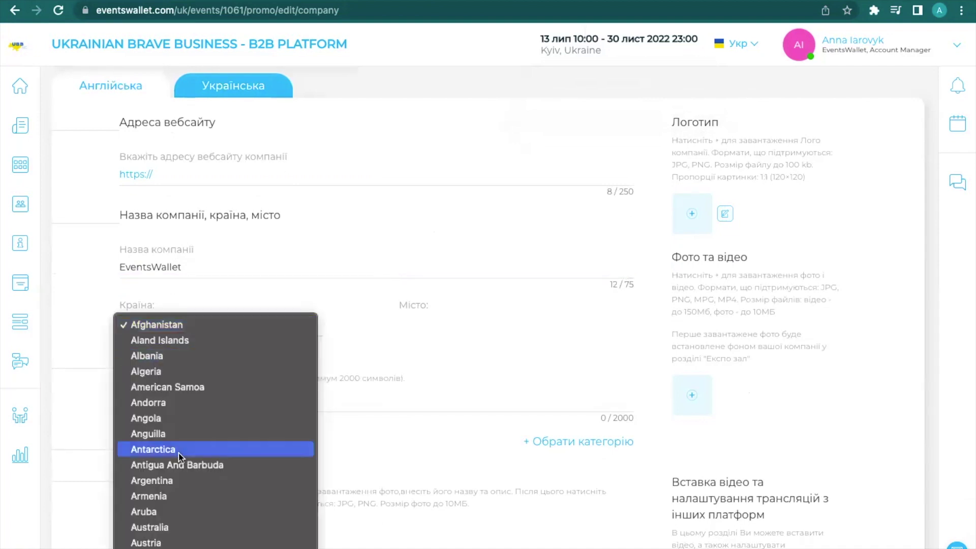
pyautogui.scroll(-15, 180, 452)
pyautogui.scroll(-20, 181, 455)
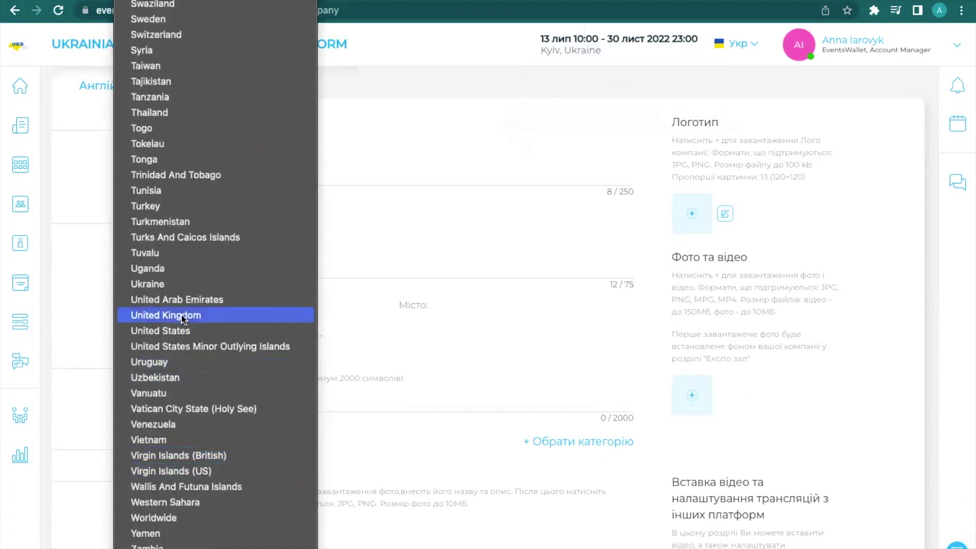
pyautogui.click(179, 283)
# Step: Find Kyiv among the Ukrainian cities and set it as the company's city
pyautogui.click(453, 335)
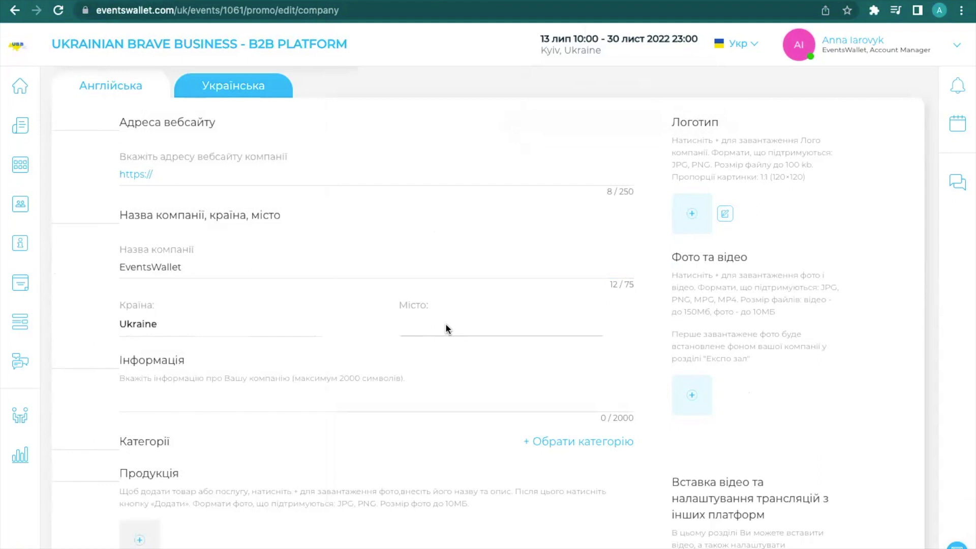
pyautogui.scroll(-2, 446, 324)
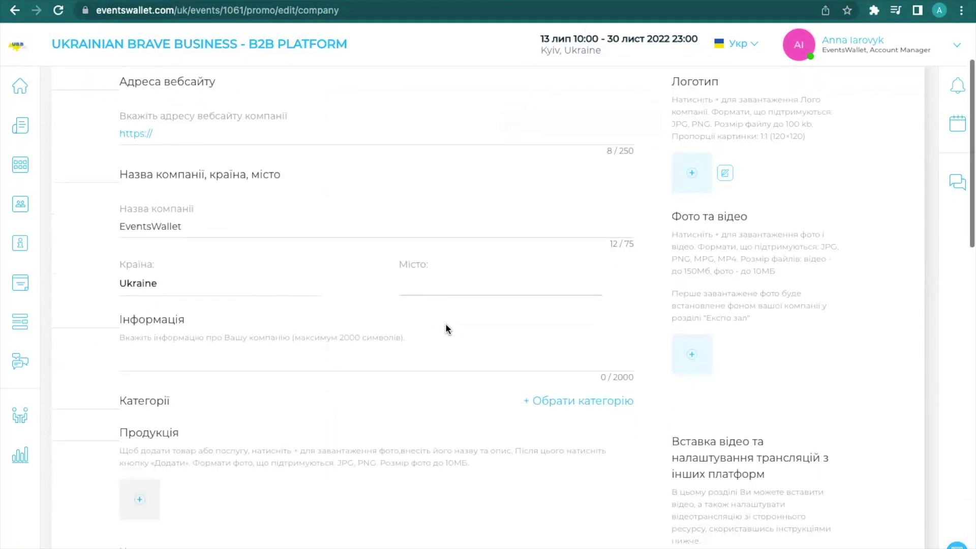
pyautogui.click(413, 285)
pyautogui.scroll(-15, 435, 417)
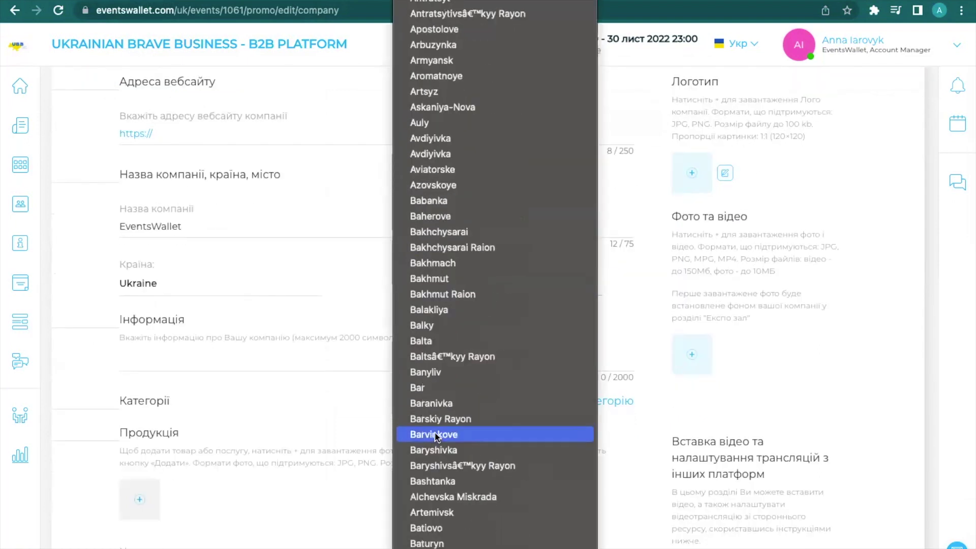
pyautogui.scroll(-15, 435, 436)
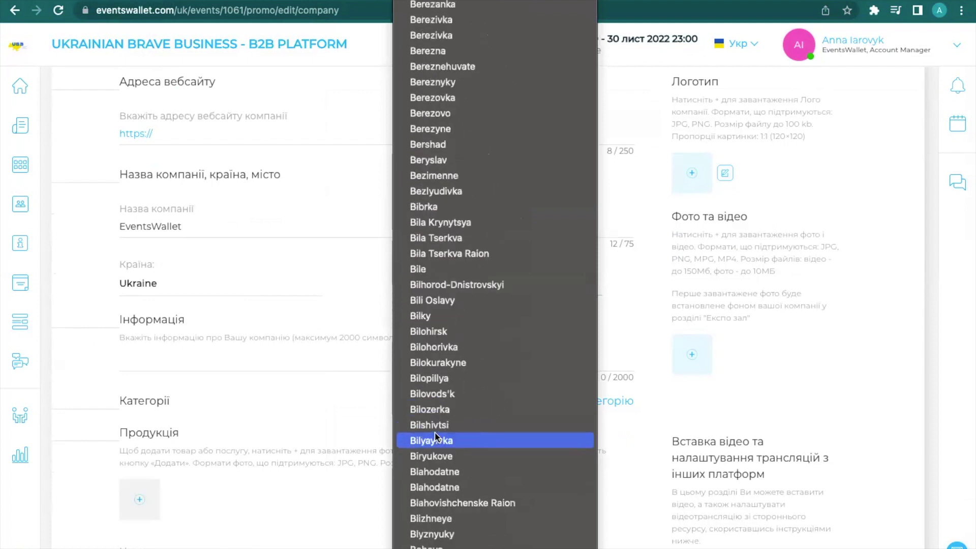
pyautogui.scroll(-15, 436, 436)
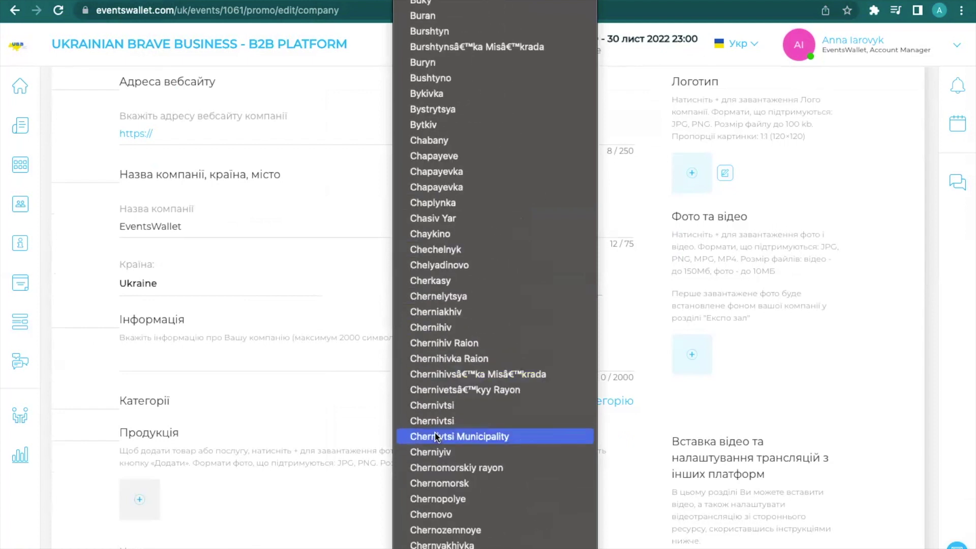
pyautogui.scroll(-10, 436, 436)
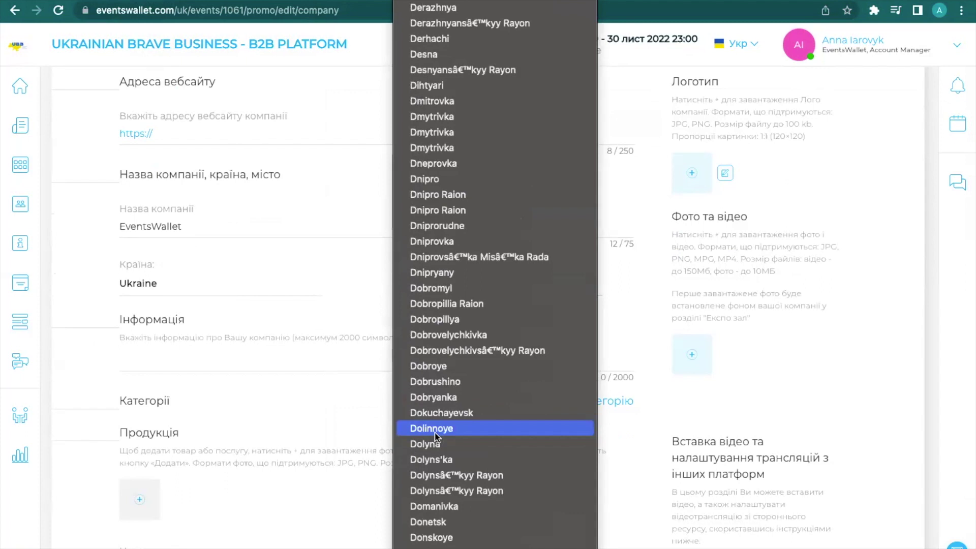
pyautogui.scroll(-5, 435, 436)
pyautogui.scroll(-8, 435, 436)
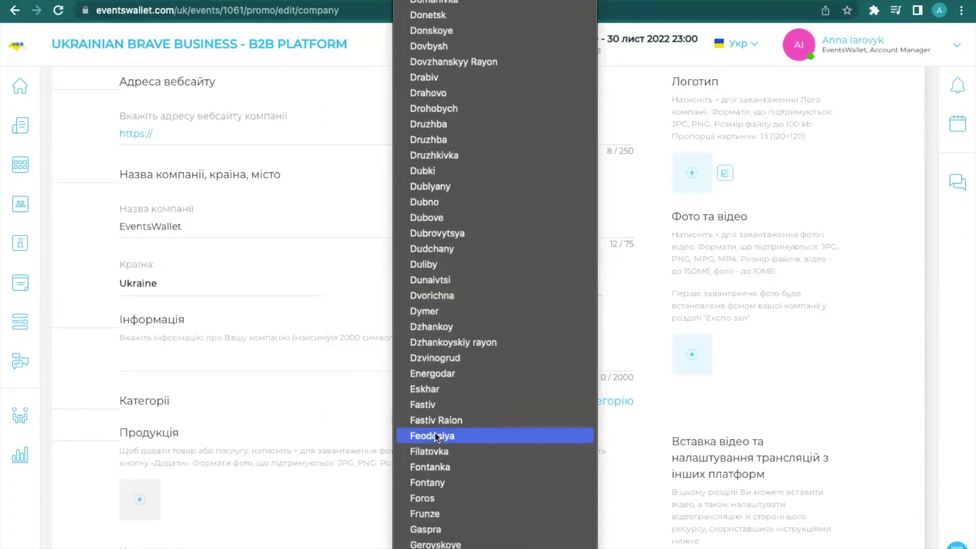
pyautogui.scroll(-12, 435, 436)
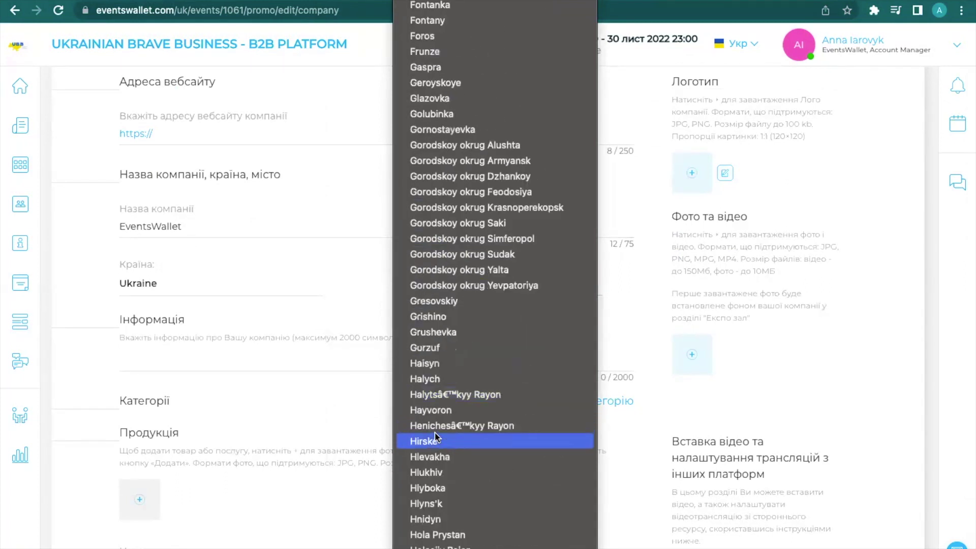
pyautogui.scroll(-14, 436, 436)
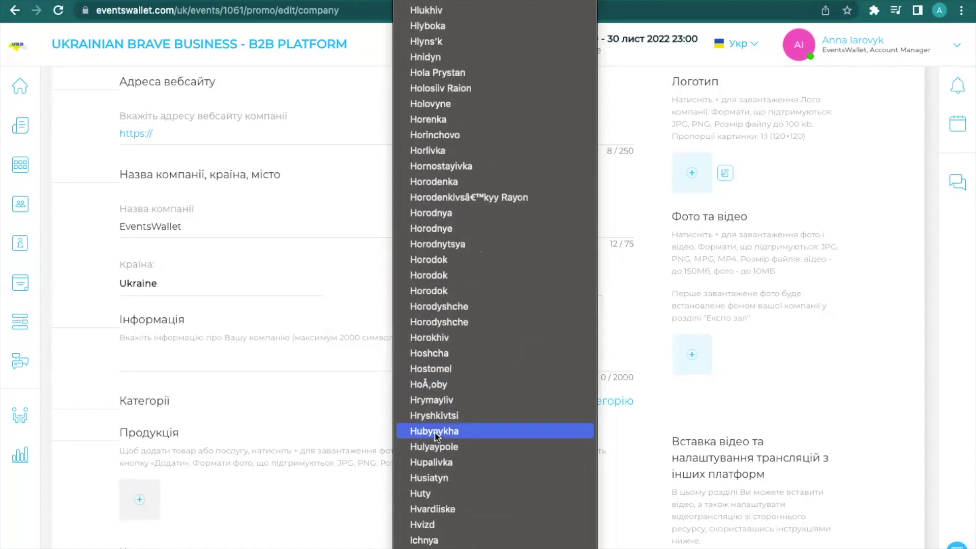
pyautogui.scroll(-13, 435, 435)
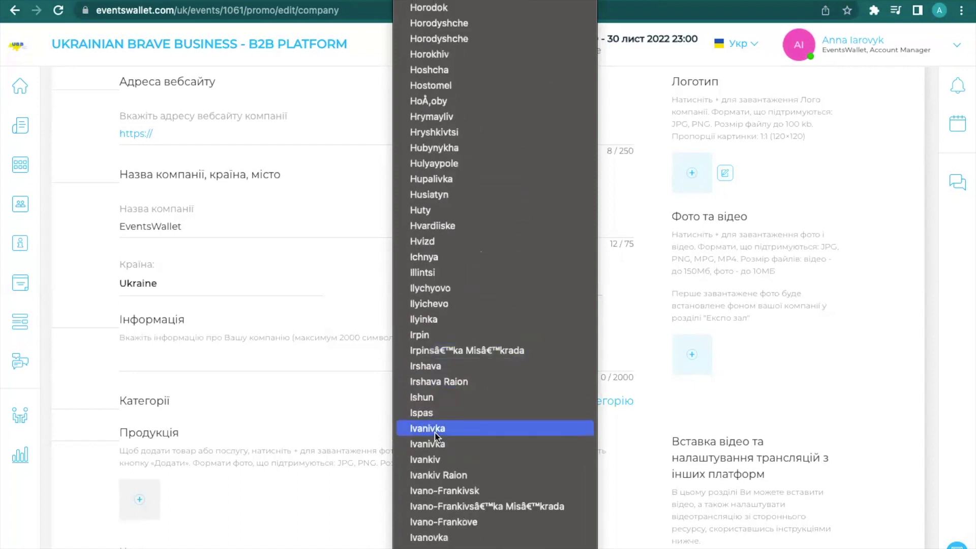
pyautogui.scroll(-2, 436, 435)
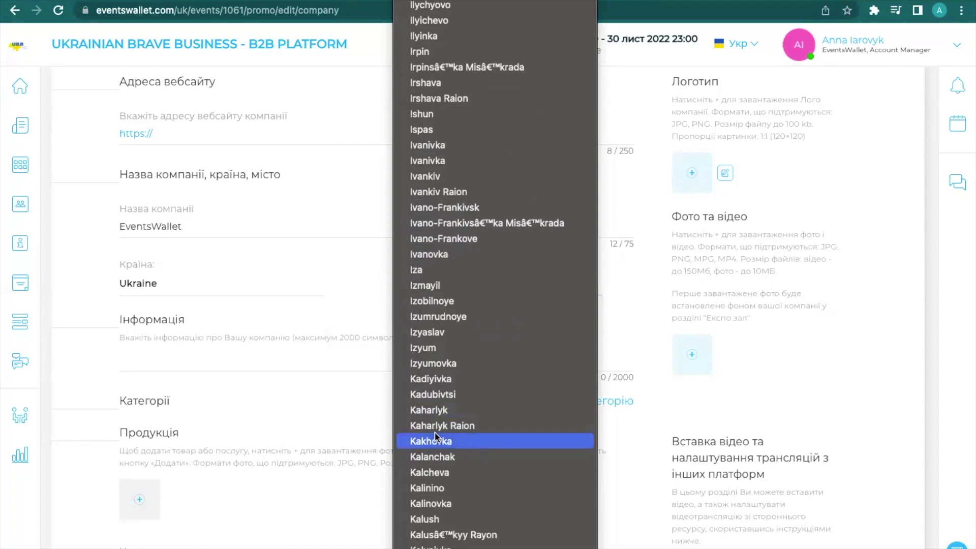
pyautogui.scroll(-12, 436, 435)
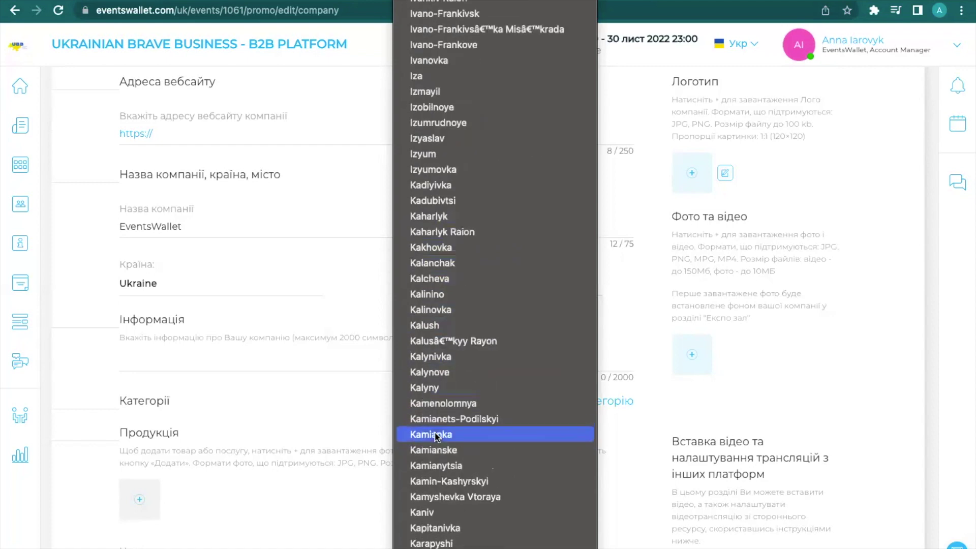
pyautogui.scroll(-20, 436, 436)
pyautogui.scroll(-20, 436, 436)
pyautogui.scroll(-15, 436, 436)
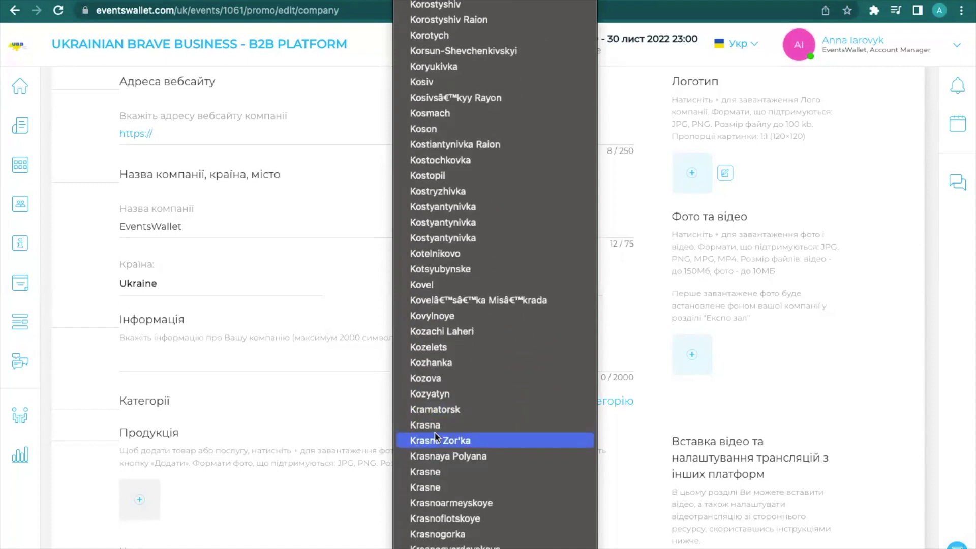
pyautogui.scroll(-15, 435, 436)
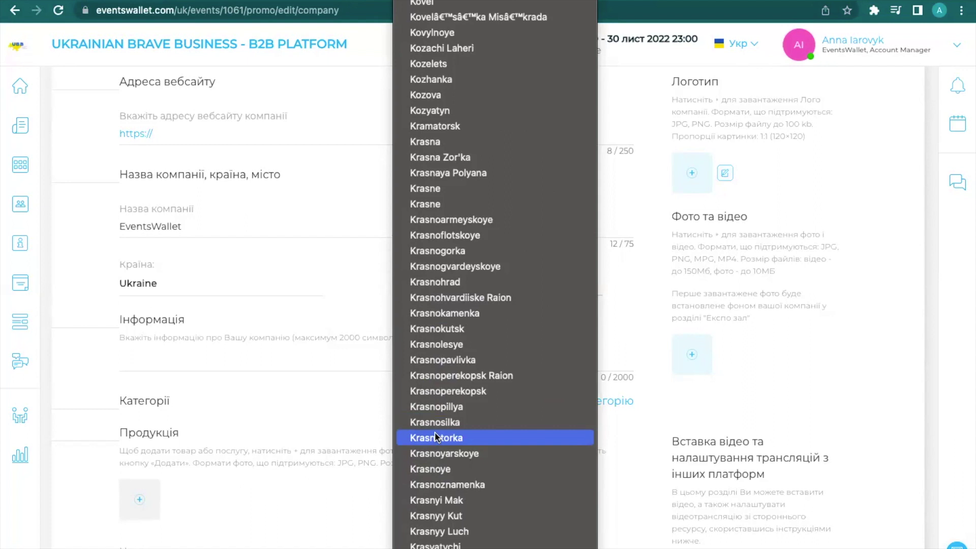
pyautogui.scroll(-5, 436, 436)
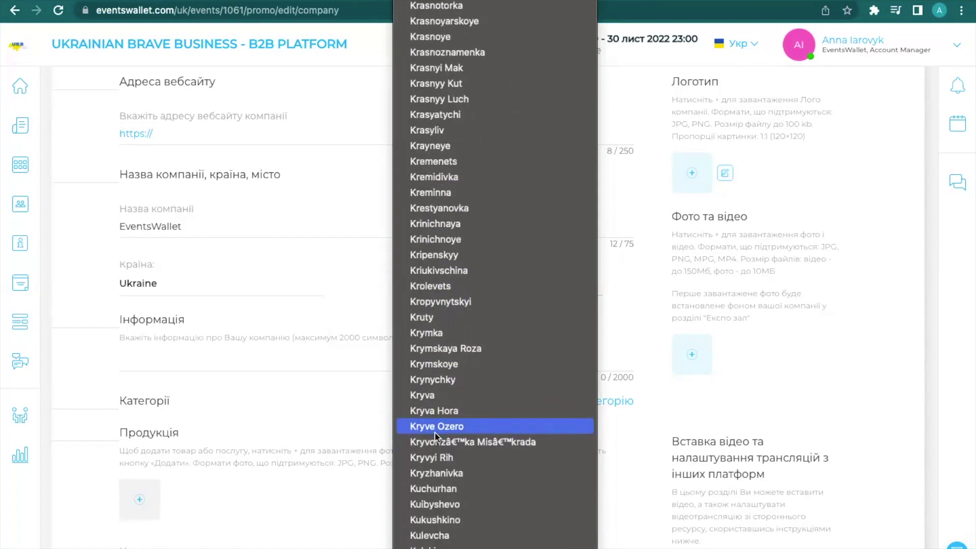
pyautogui.scroll(-6, 435, 436)
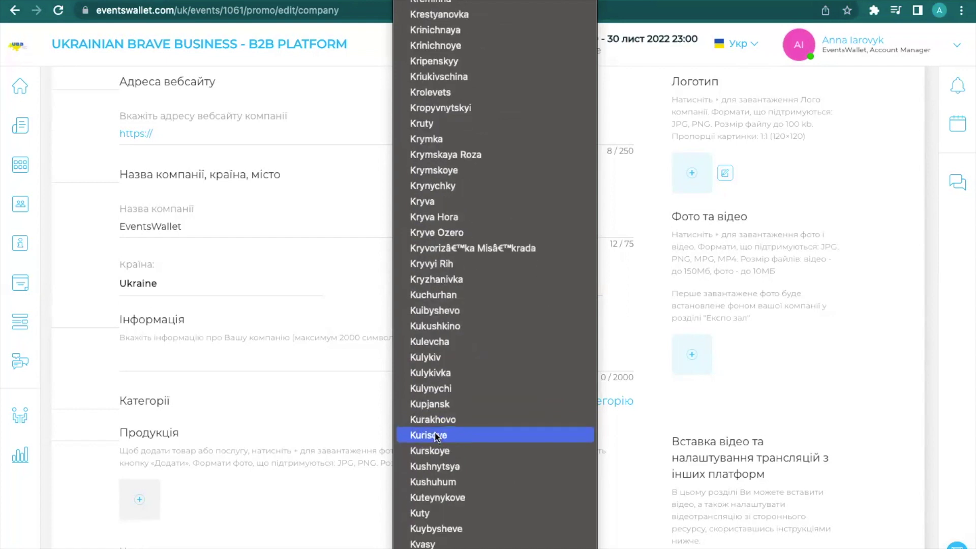
pyautogui.scroll(-2, 435, 436)
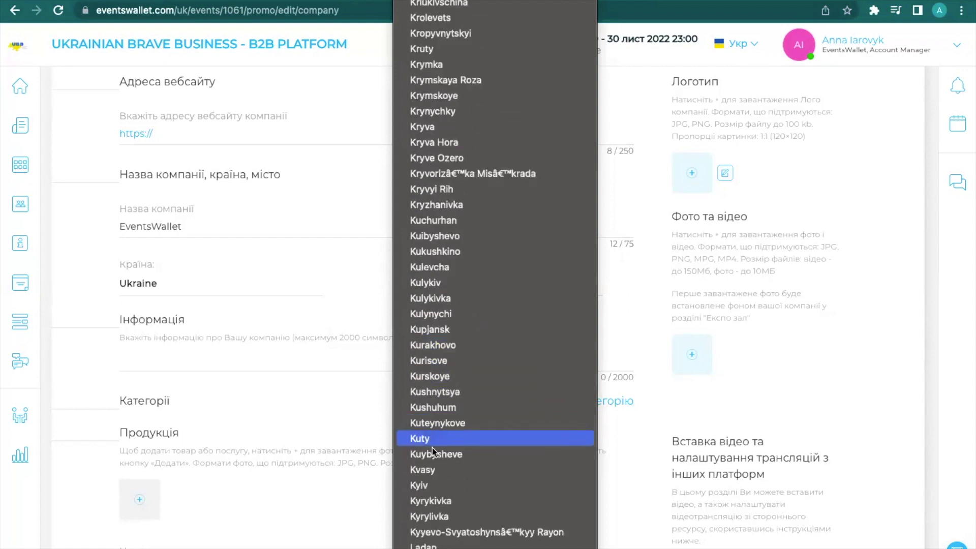
pyautogui.click(425, 486)
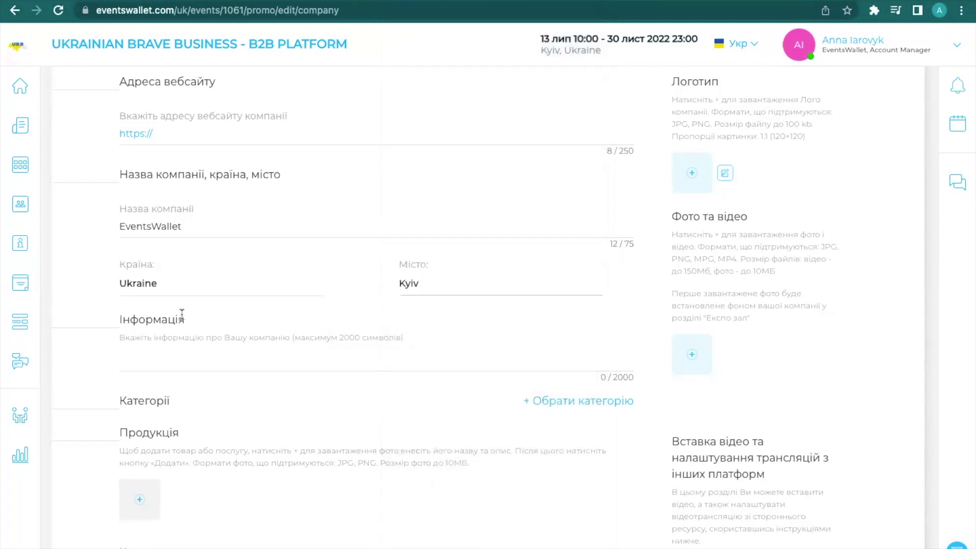
# Step: Paste "EventsWallet – an innovative platform for organizers to host events in in-person, virtual and hybrid formats." as the company description
pyautogui.click(157, 355)
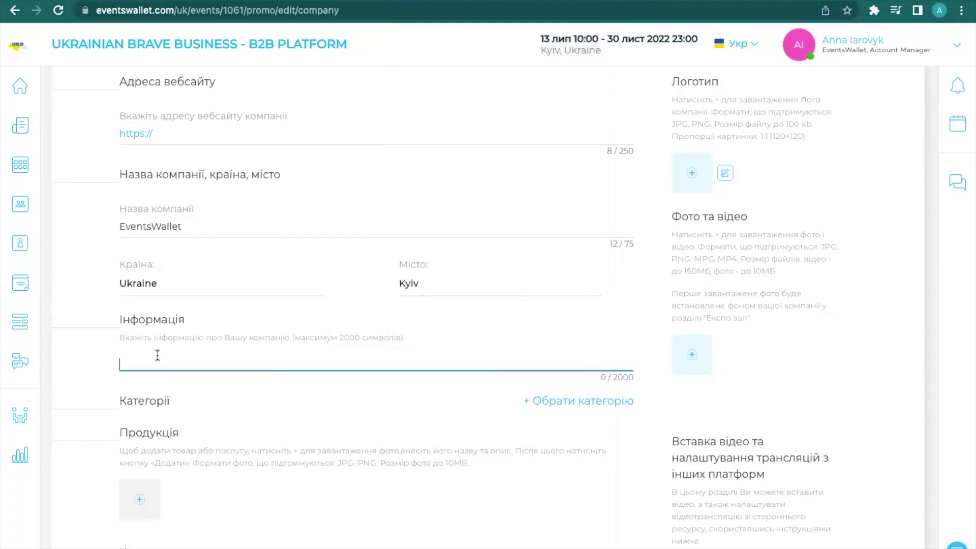
pyautogui.scroll(2, 197, 245)
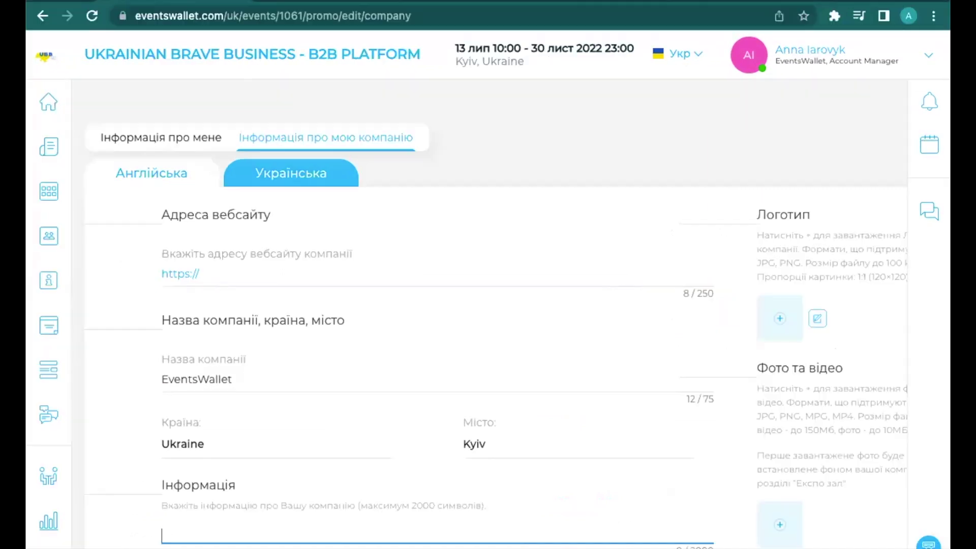
pyautogui.click(584, 429)
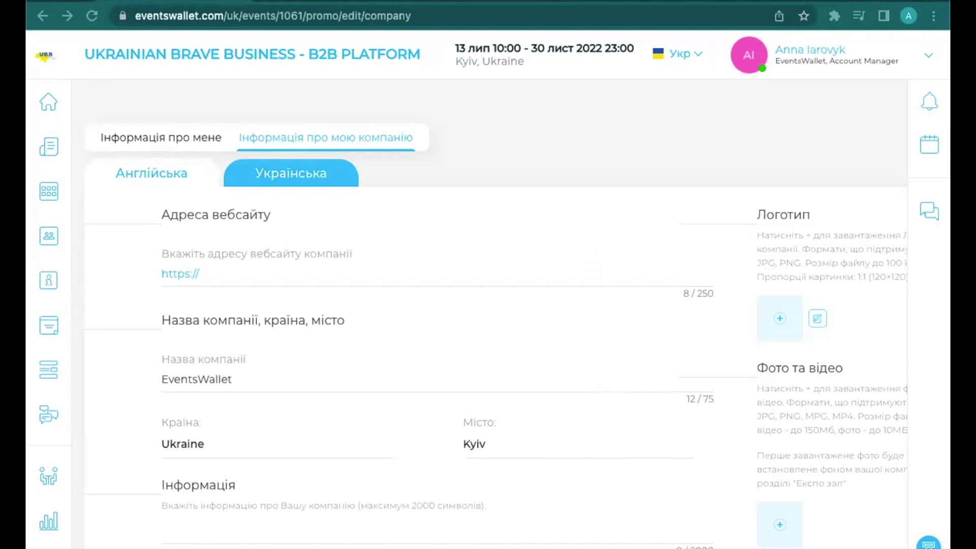
pyautogui.rightClick(184, 537)
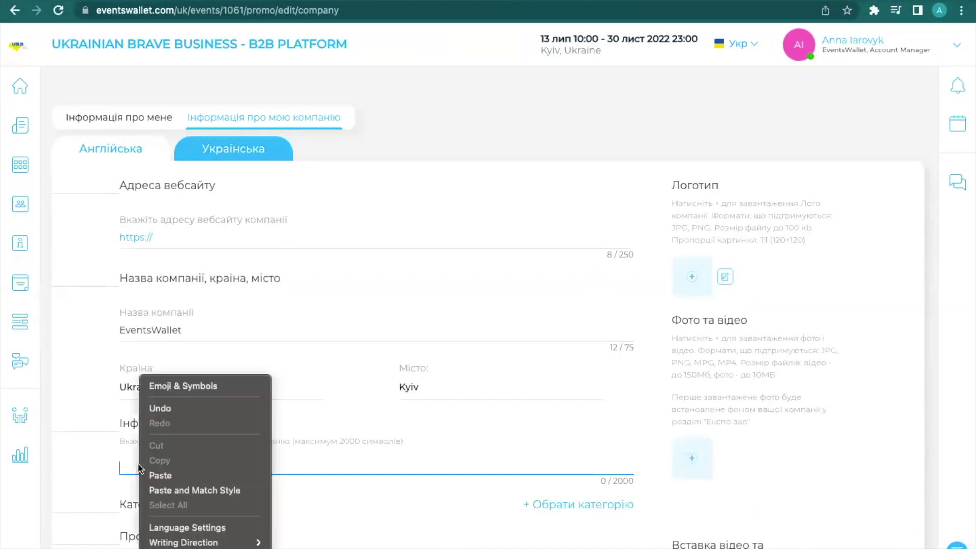
pyautogui.click(184, 472)
# Step: Assign the company to the category Українська платформа "Жінки в бізнесі" and apply the selection
pyautogui.scroll(-2, 229, 414)
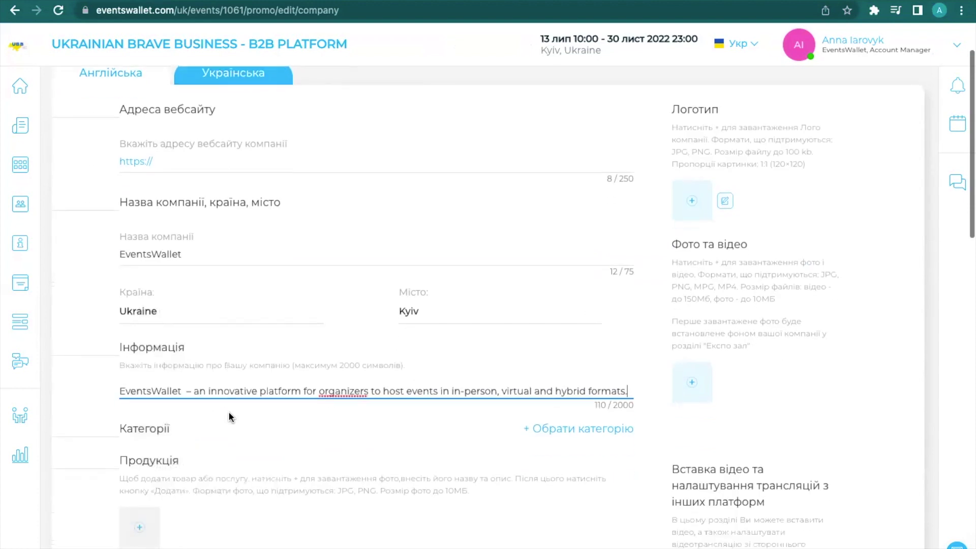
pyautogui.scroll(-1, 257, 374)
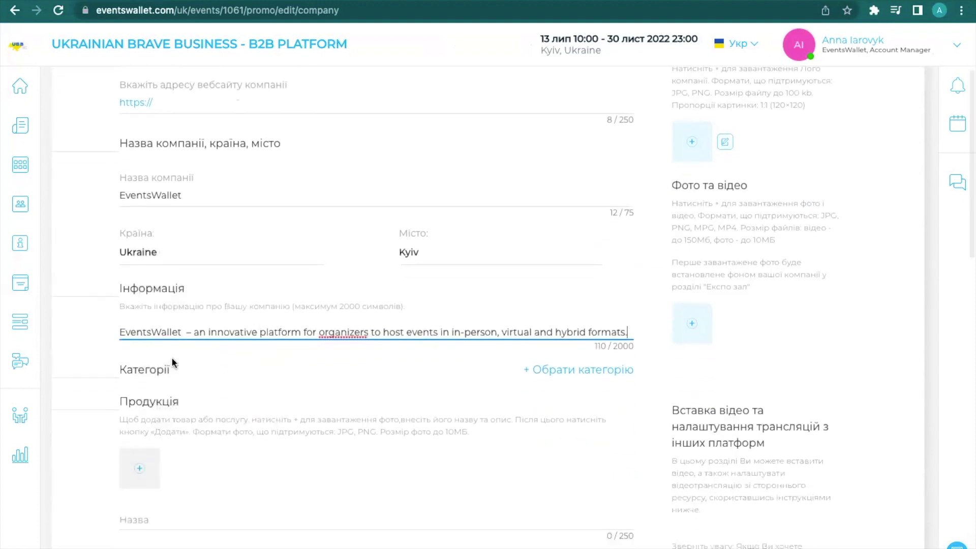
pyautogui.click(564, 369)
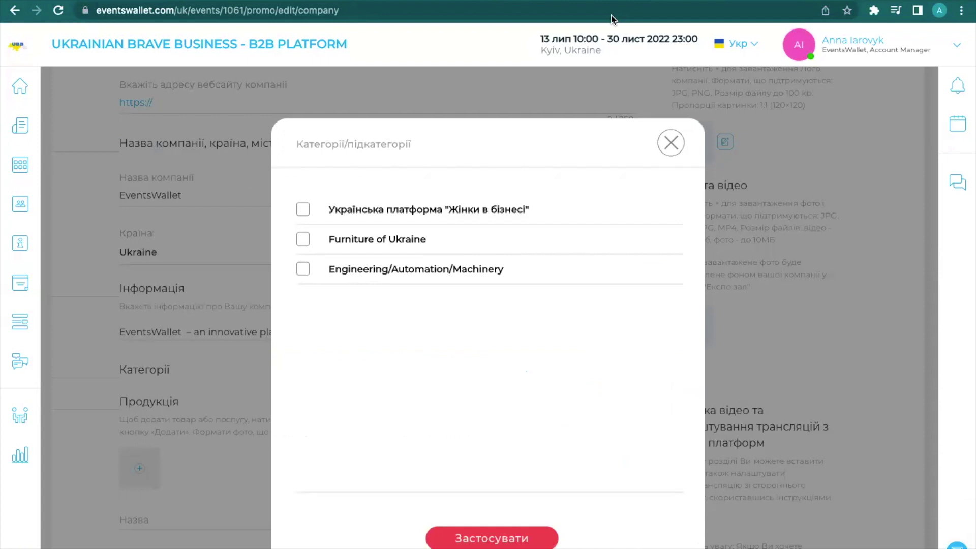
pyautogui.click(304, 213)
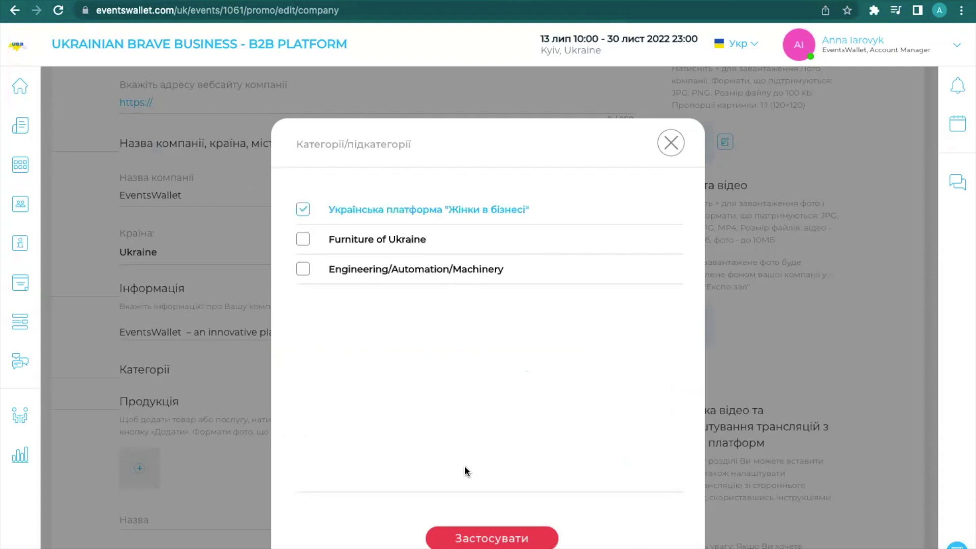
pyautogui.click(483, 540)
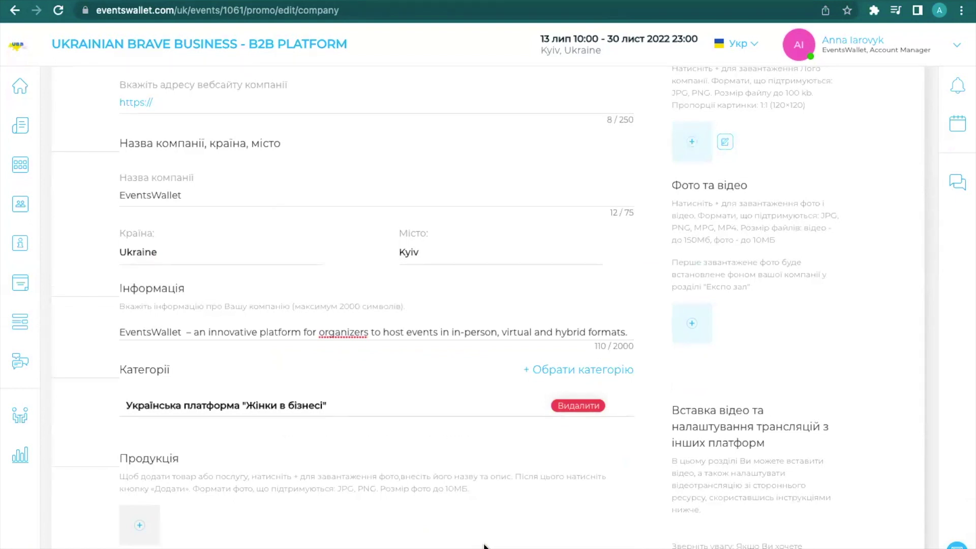
pyautogui.scroll(1, 152, 157)
pyautogui.click(164, 146)
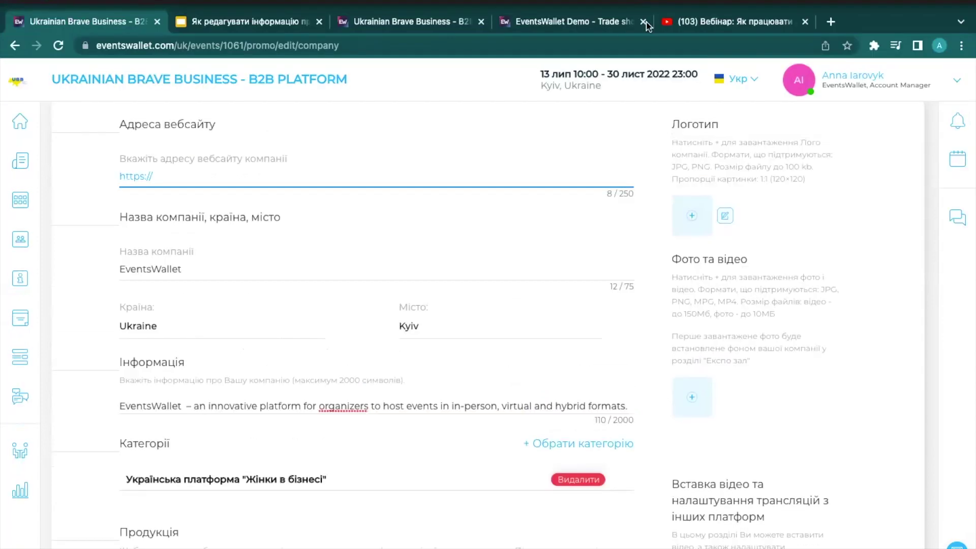
pyautogui.write('evenr')
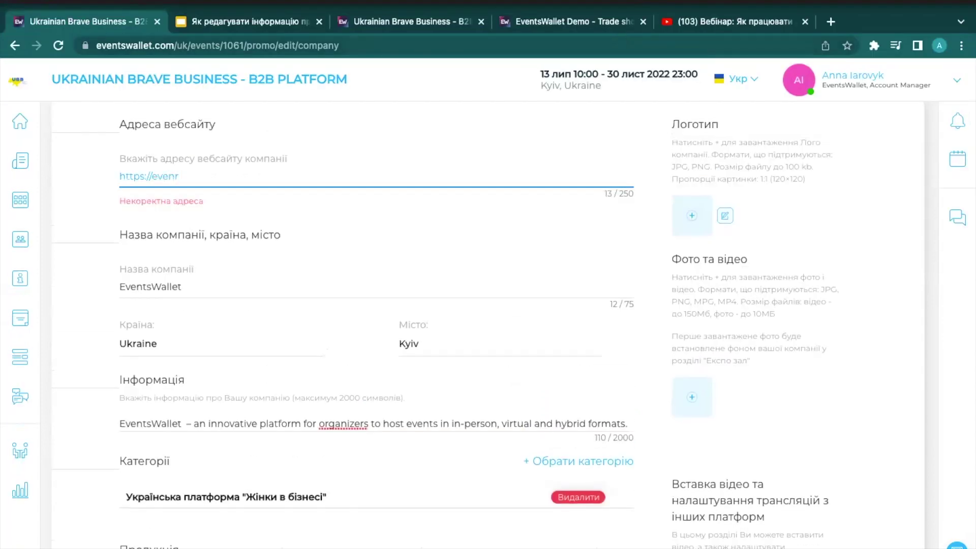
pyautogui.write('tswallet.com')
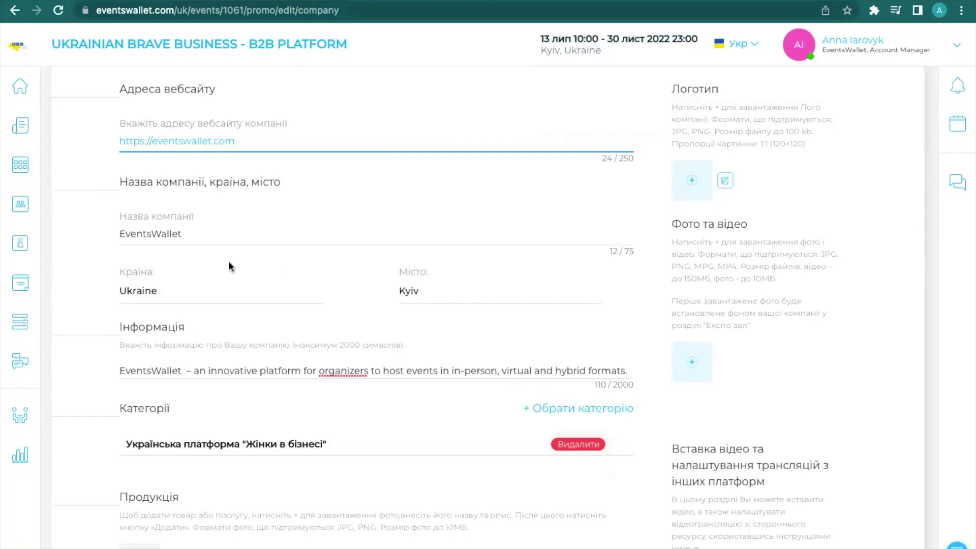
pyautogui.scroll(-4, 229, 266)
pyautogui.scroll(-10, 229, 261)
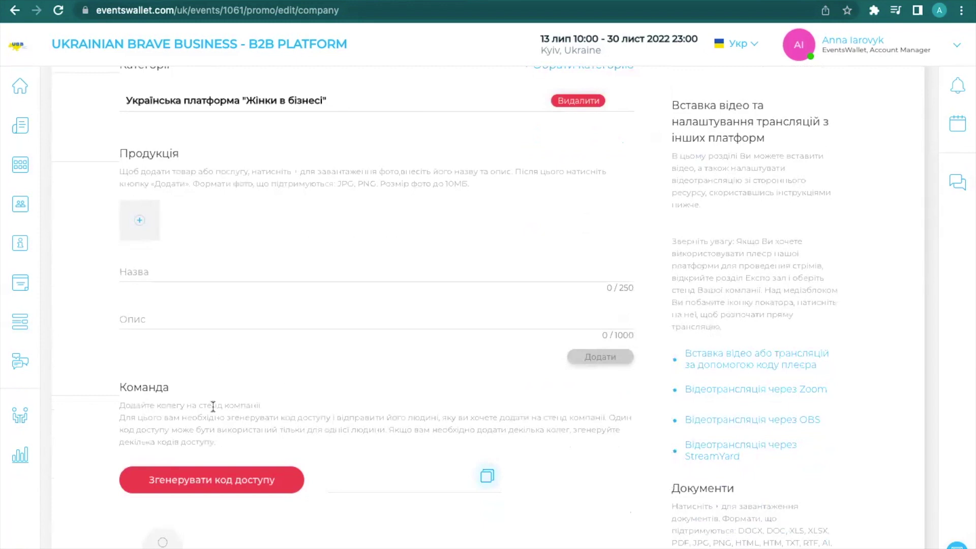
# Step: Save the company's profile with the website, name, location, description and category entered
pyautogui.scroll(-20, 211, 408)
pyautogui.click(489, 457)
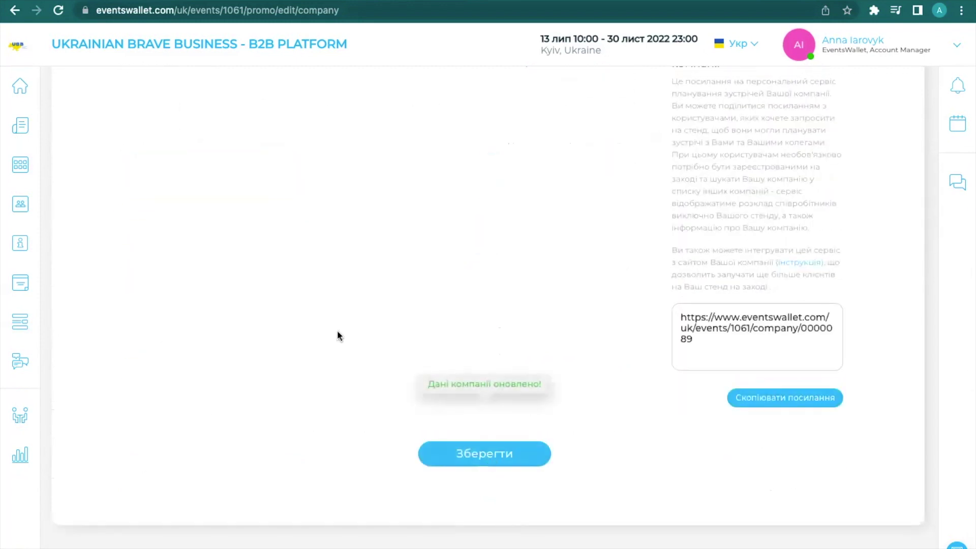
pyautogui.scroll(-4, 309, 172)
pyautogui.scroll(1, 309, 177)
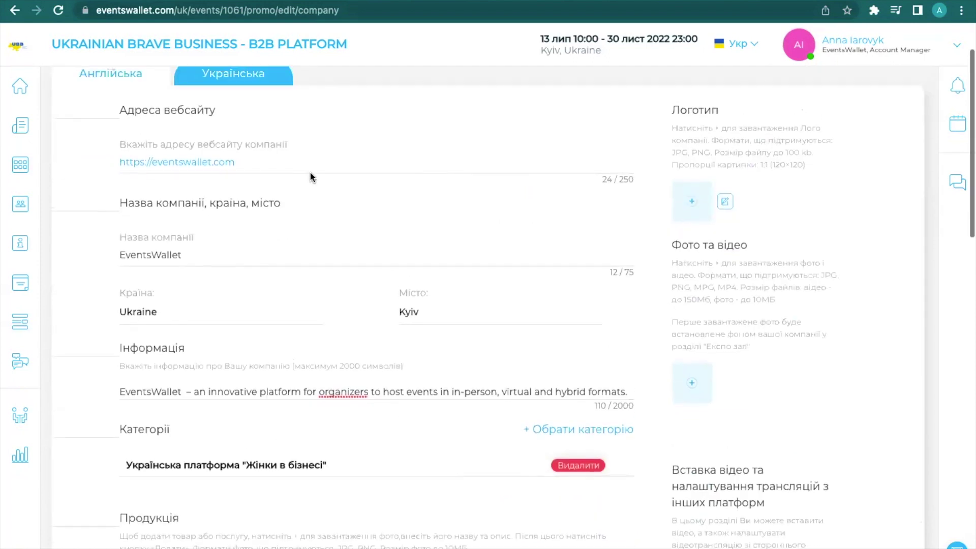
# Step: Open the company's own booth from the personal list in the Expo hall and review its Ukrainian page
pyautogui.moveTo(20, 152)
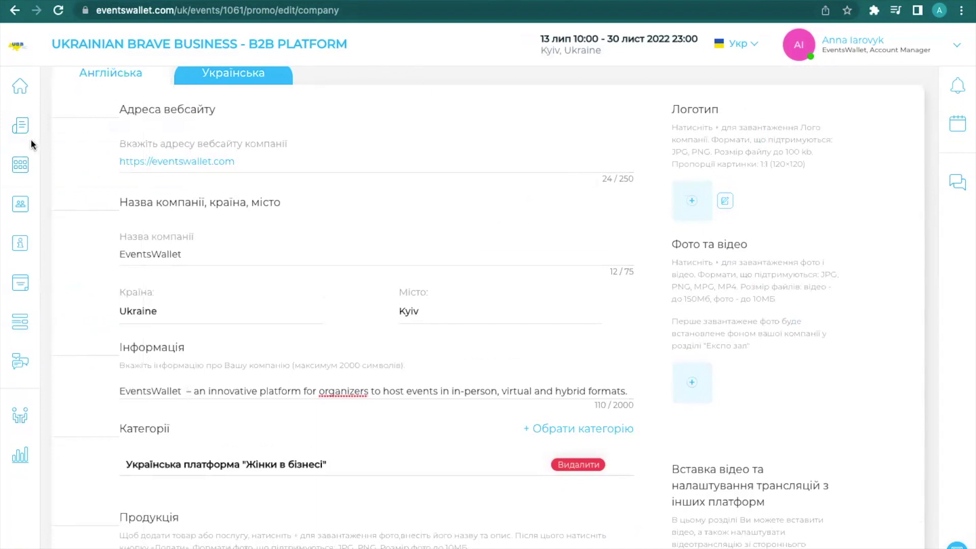
pyautogui.click(36, 165)
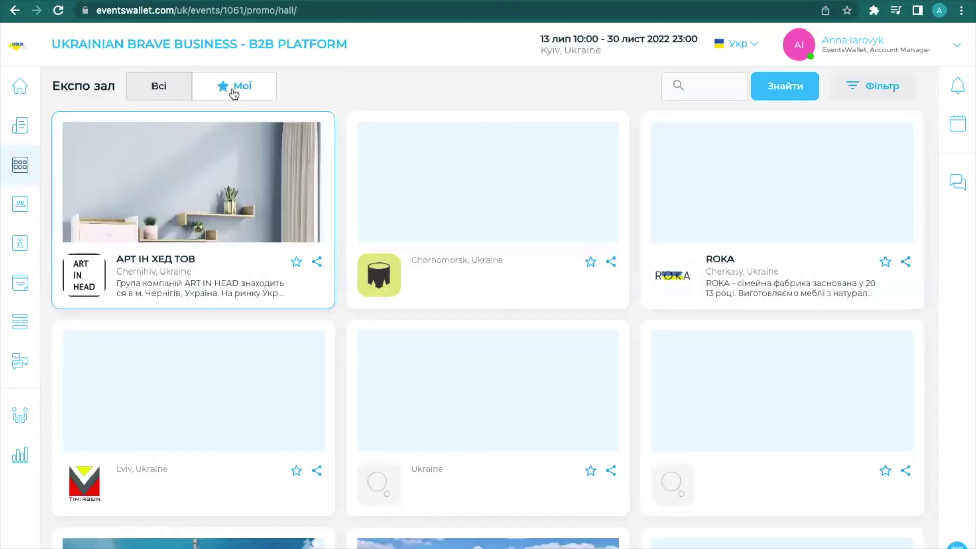
pyautogui.click(234, 92)
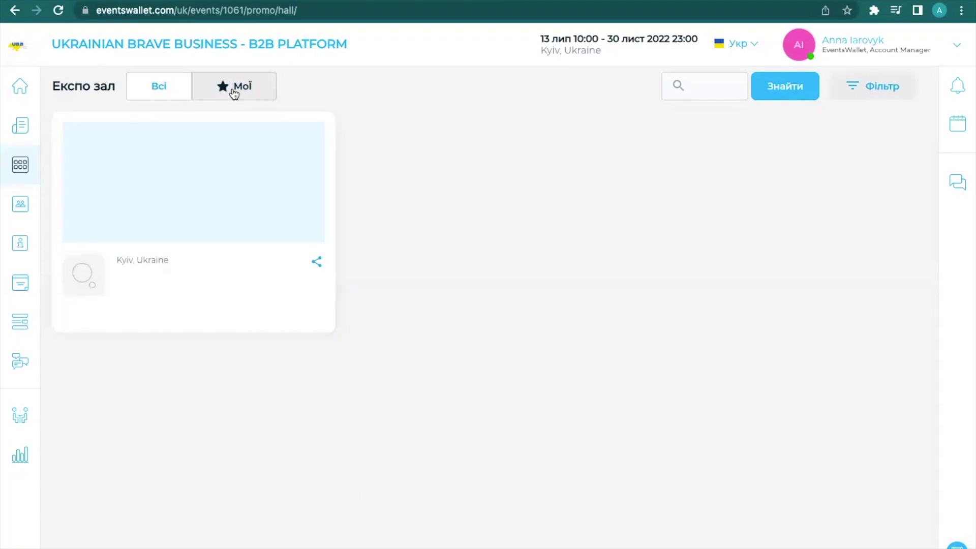
pyautogui.click(157, 196)
pyautogui.scroll(-4, 540, 379)
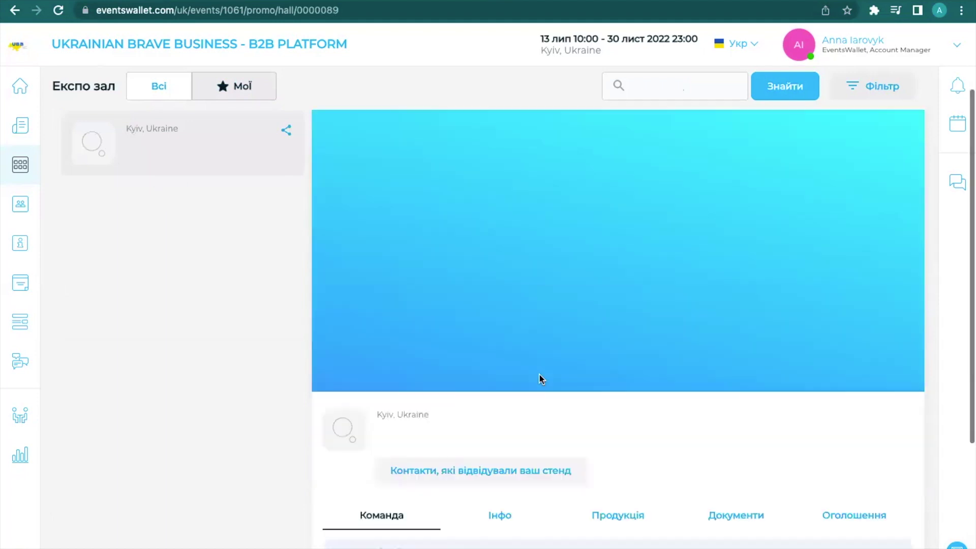
pyautogui.scroll(-3, 540, 378)
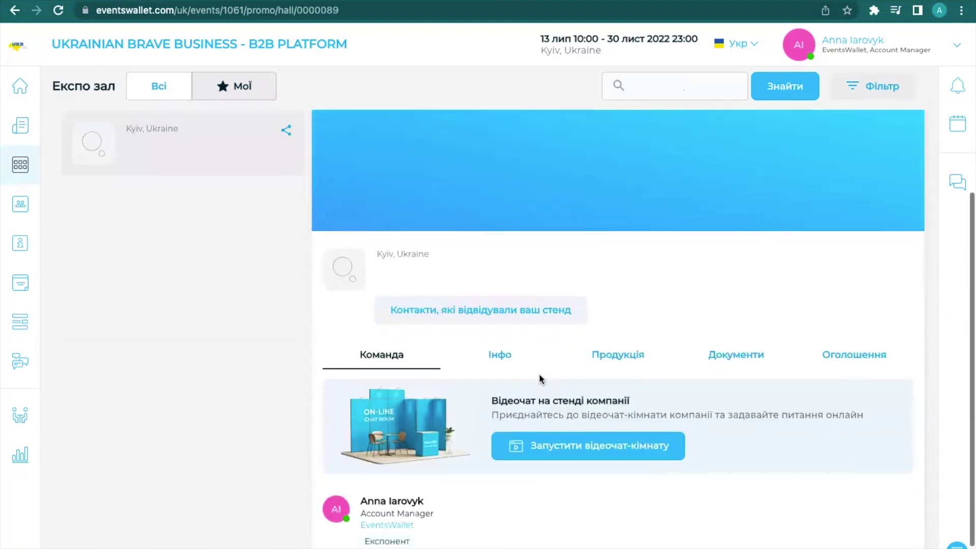
# Step: Switch the interface language to English and view the EventsWallet booth page
pyautogui.moveTo(737, 44)
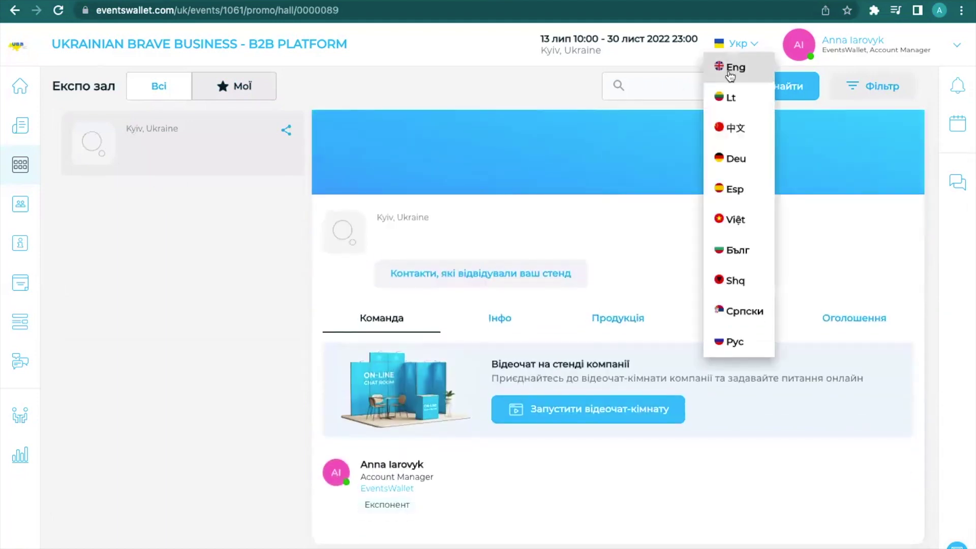
pyautogui.click(730, 68)
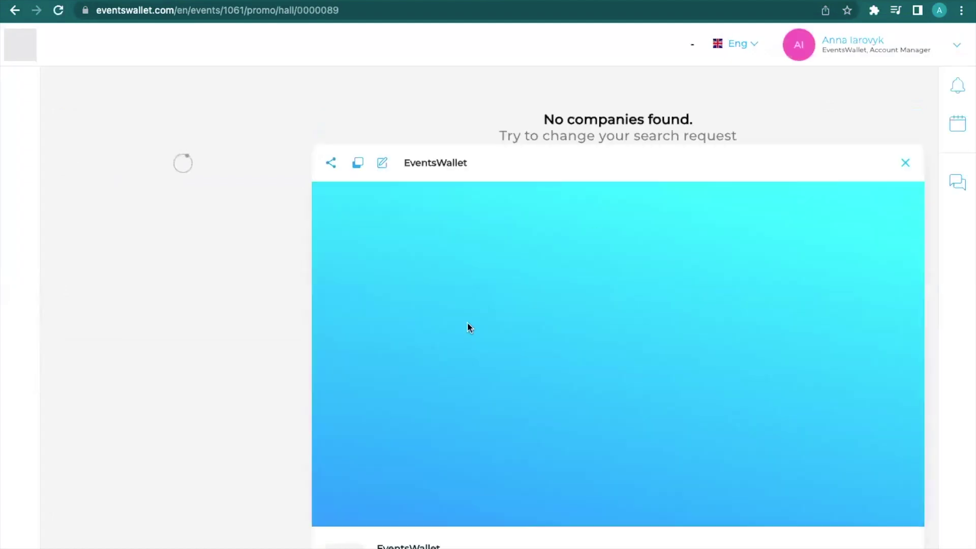
pyautogui.scroll(-3, 468, 321)
pyautogui.scroll(-2, 467, 327)
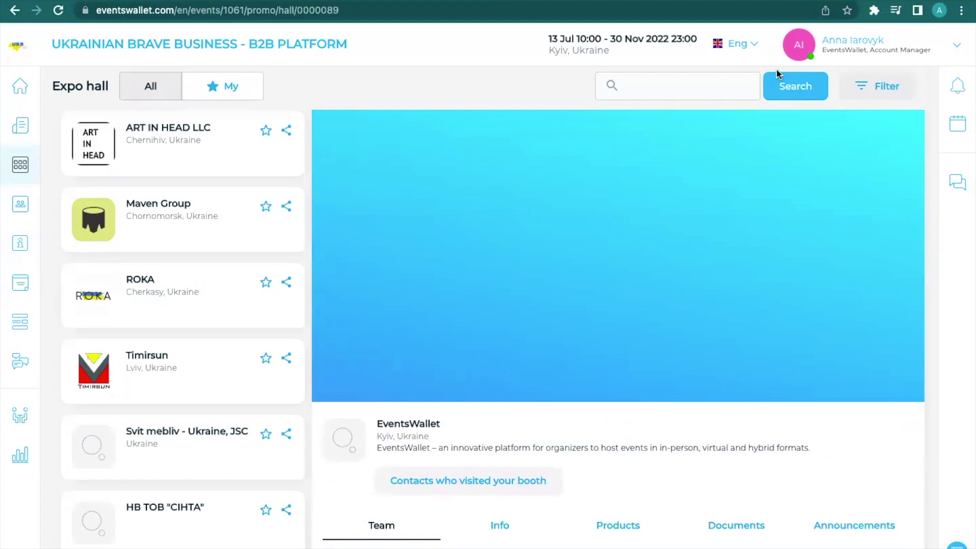
pyautogui.click(495, 284)
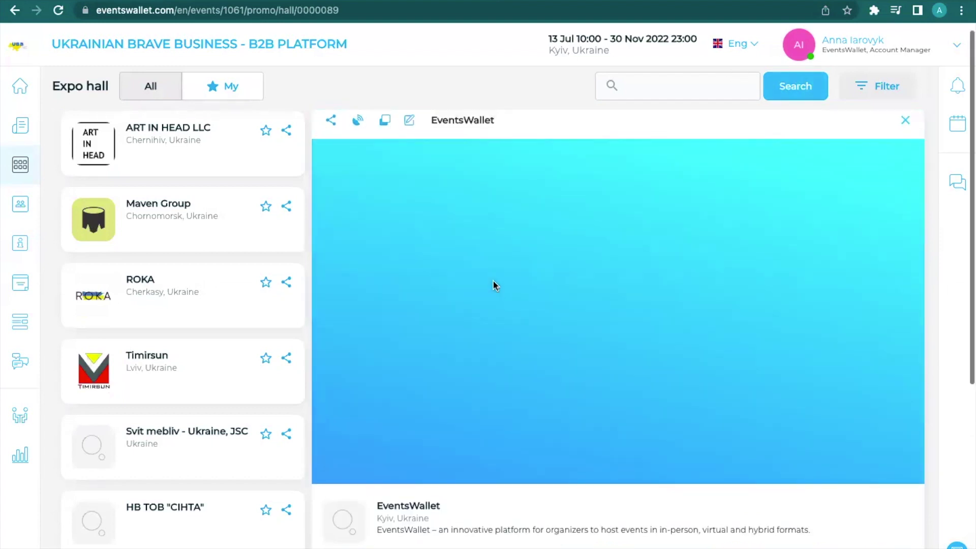
# Step: Open the company information for editing from the account overview and close that overview
pyautogui.click(798, 49)
pyautogui.click(904, 279)
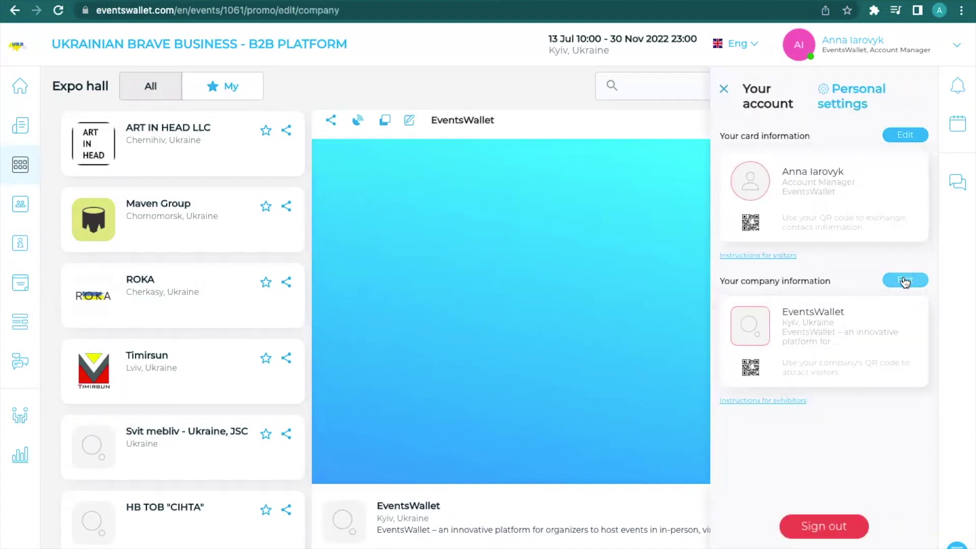
pyautogui.click(724, 90)
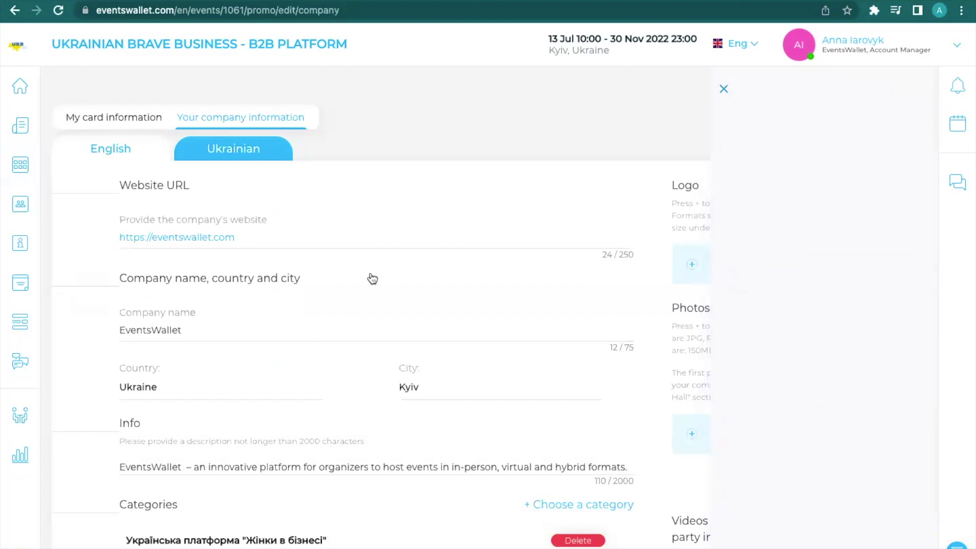
# Step: Upload the EW logo image as the company's logo
pyautogui.scroll(-1, 371, 279)
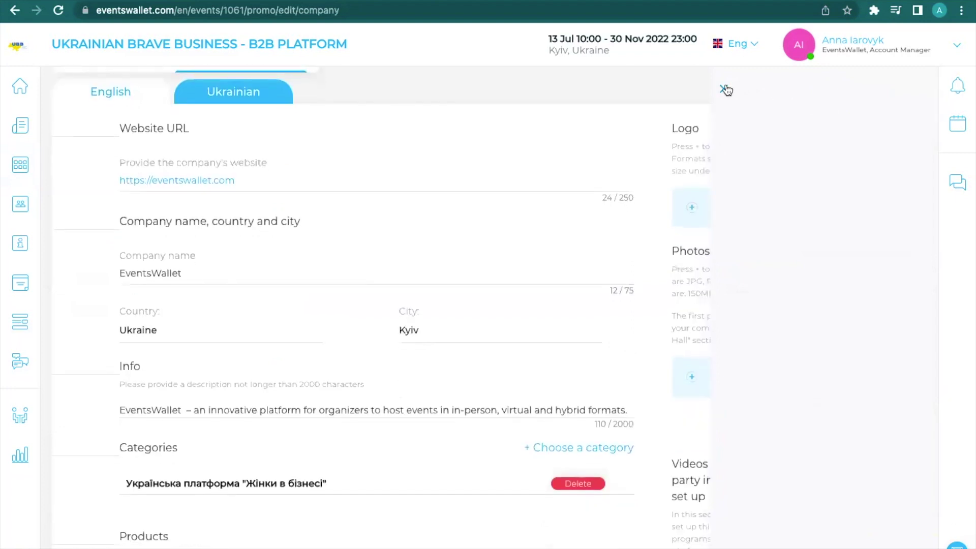
pyautogui.scroll(-1, 595, 283)
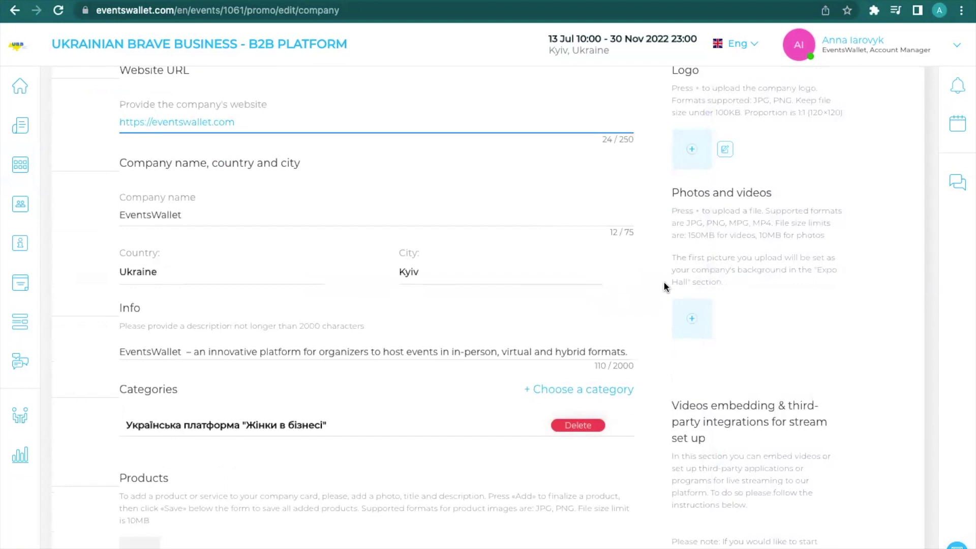
pyautogui.scroll(-2, 663, 282)
pyautogui.scroll(3, 664, 282)
pyautogui.scroll(1, 664, 282)
pyautogui.click(693, 243)
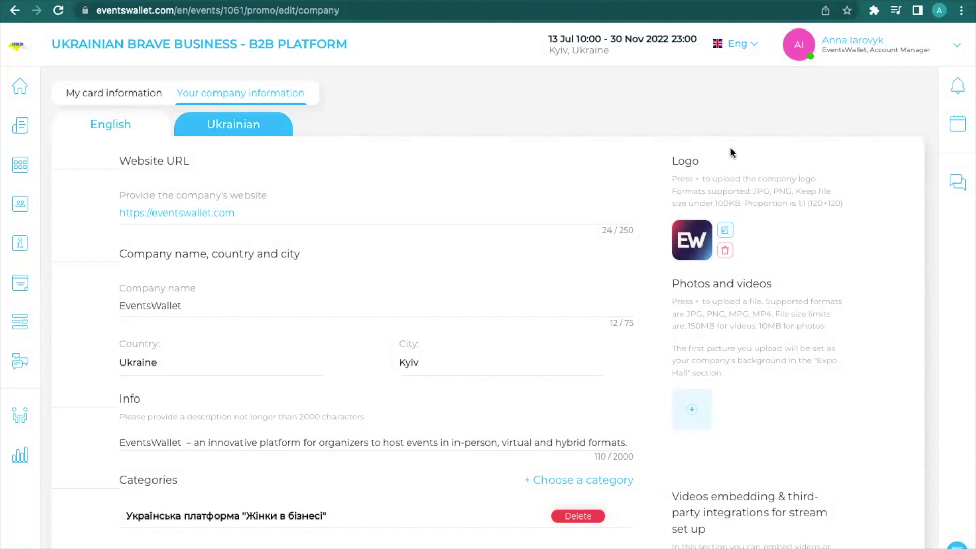
# Step: Upload the picture image-6.png and an MP4 video to the company's photos and videos
pyautogui.scroll(-1, 697, 184)
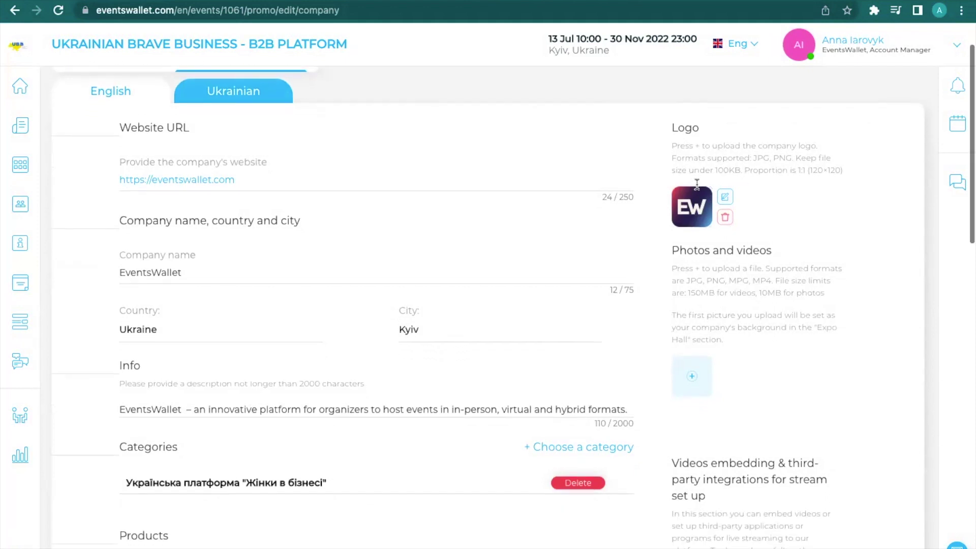
pyautogui.scroll(-1, 698, 189)
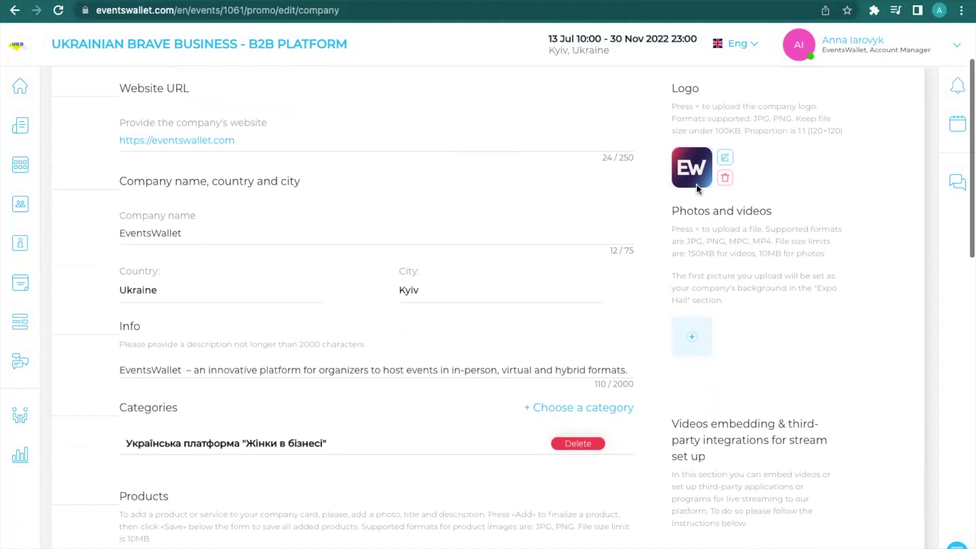
pyautogui.scroll(-1, 815, 233)
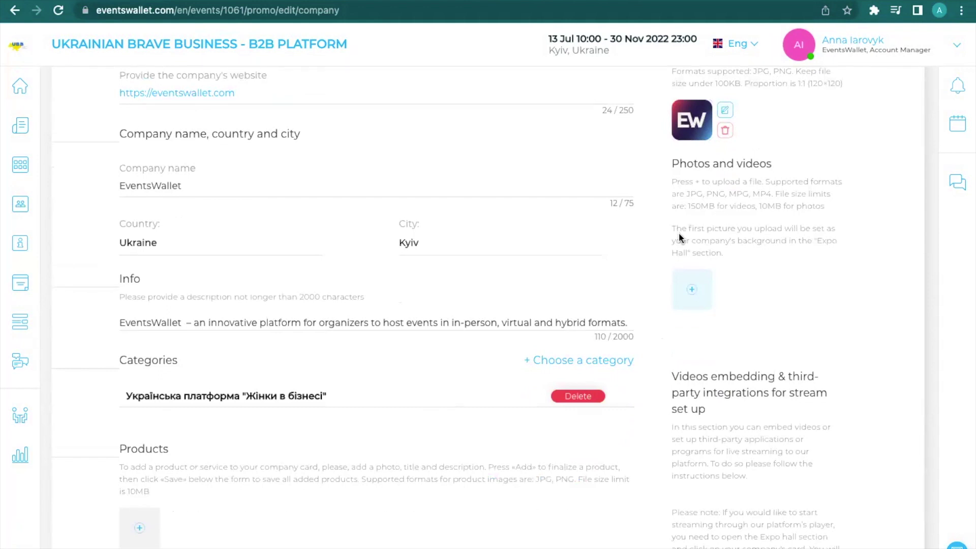
pyautogui.click(696, 290)
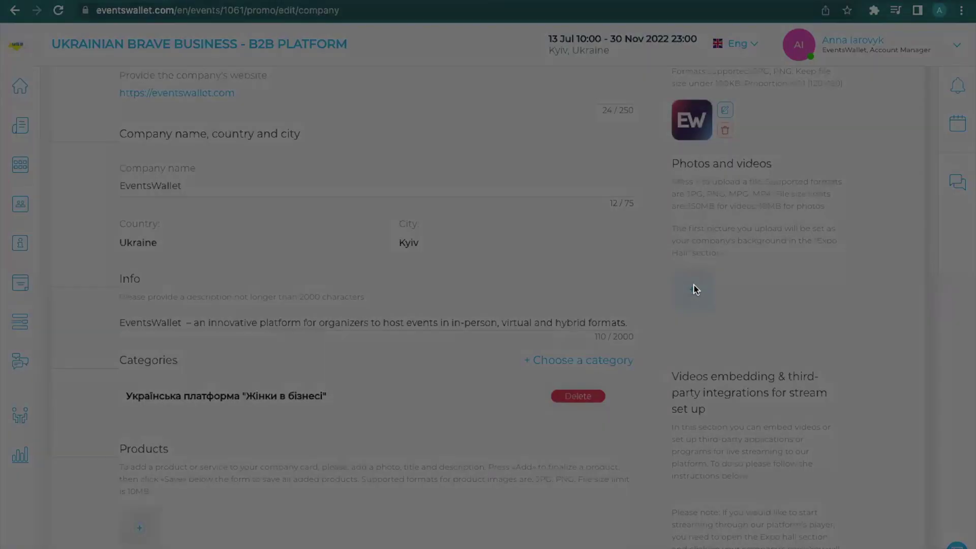
pyautogui.doubleClick(360, 234)
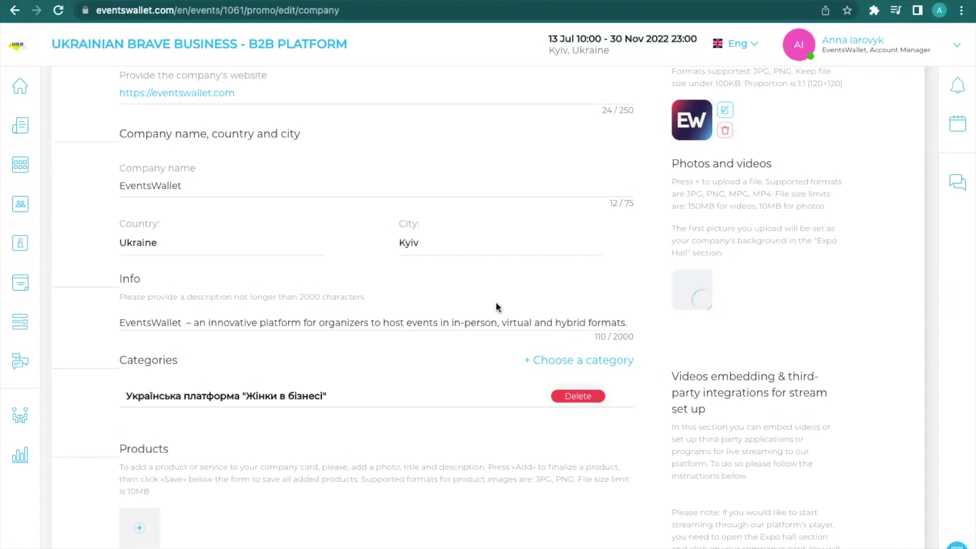
pyautogui.scroll(-1, 496, 303)
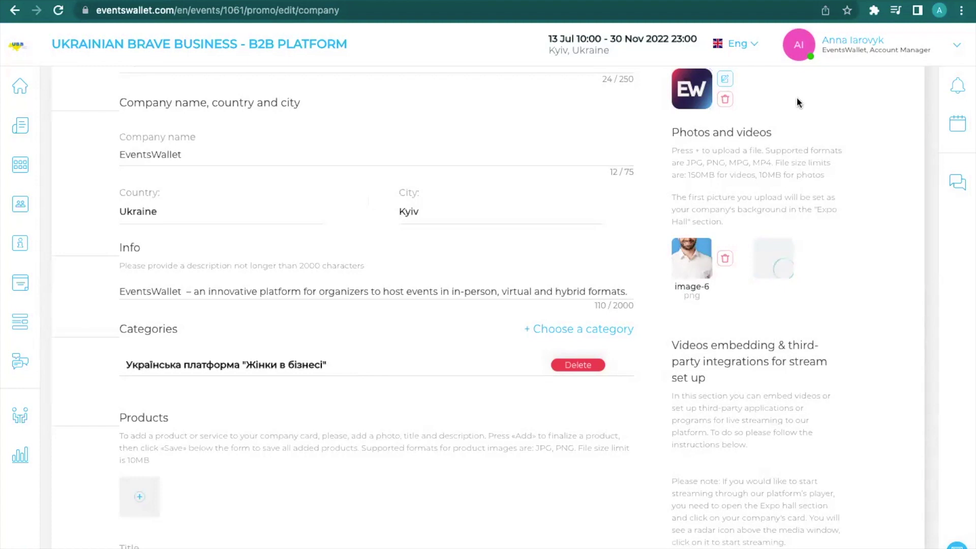
pyautogui.scroll(-2, 595, 227)
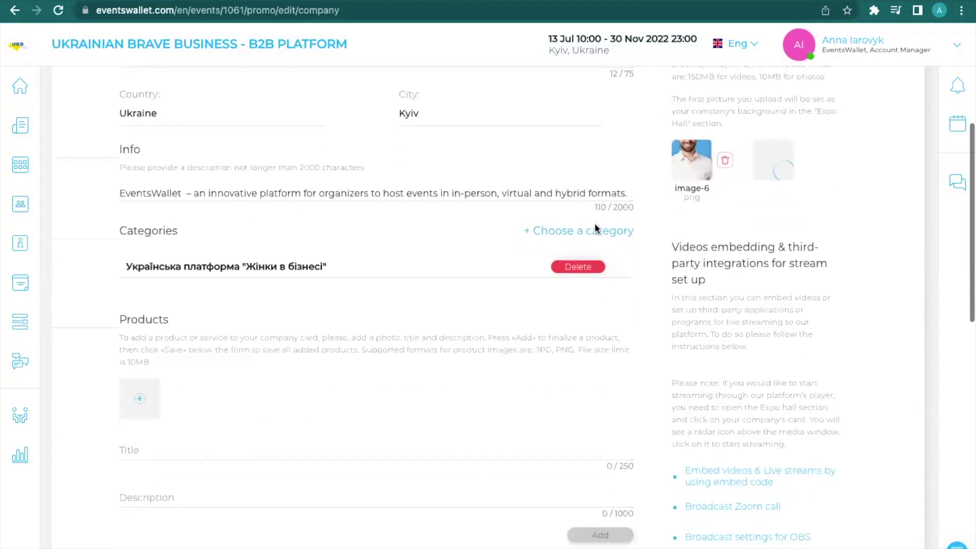
pyautogui.scroll(3, 596, 228)
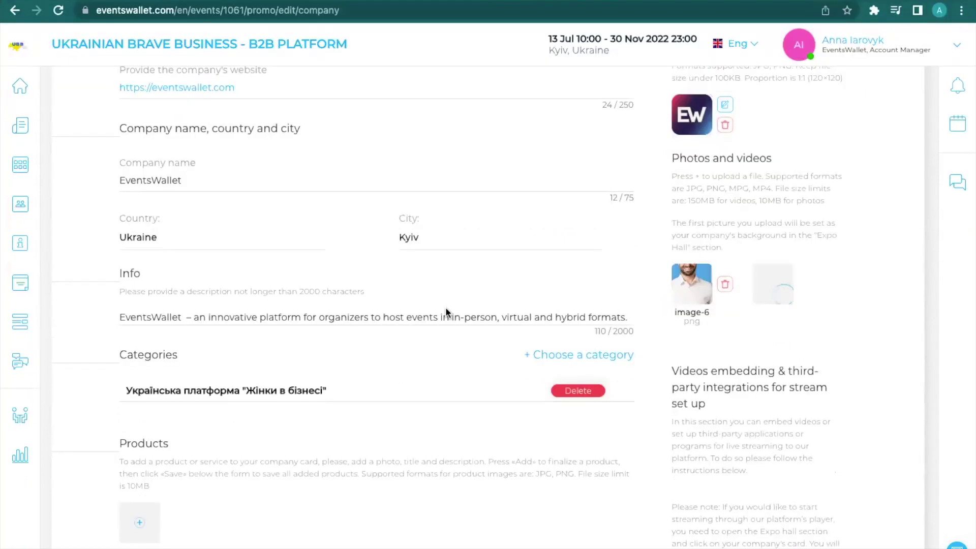
pyautogui.scroll(-1, 445, 307)
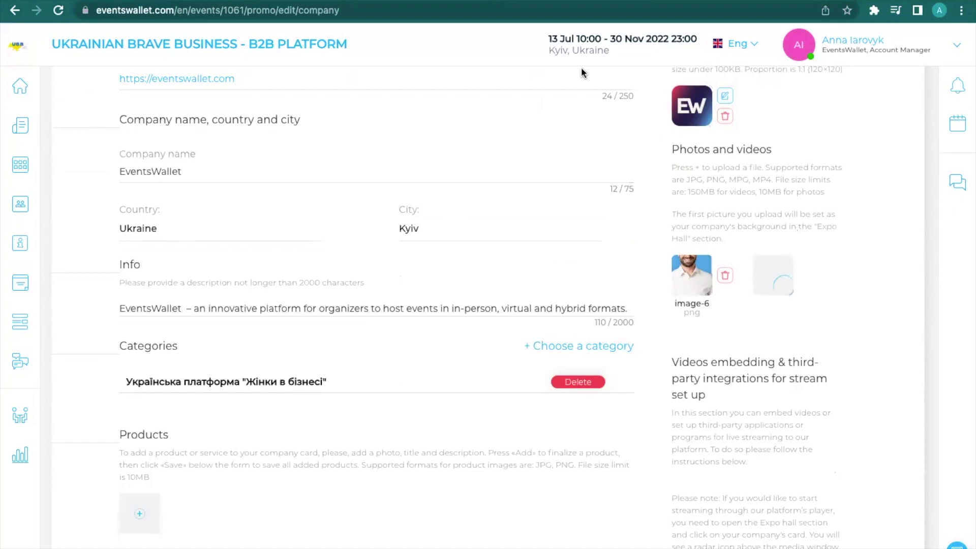
pyautogui.scroll(-1, 305, 468)
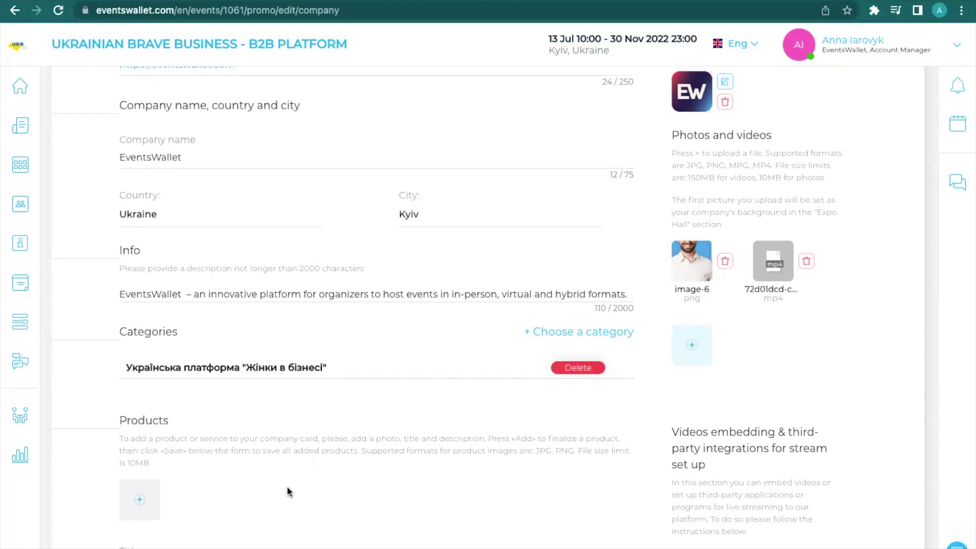
# Step: Save the company information with the uploaded logo, picture and video
pyautogui.scroll(-15, 288, 488)
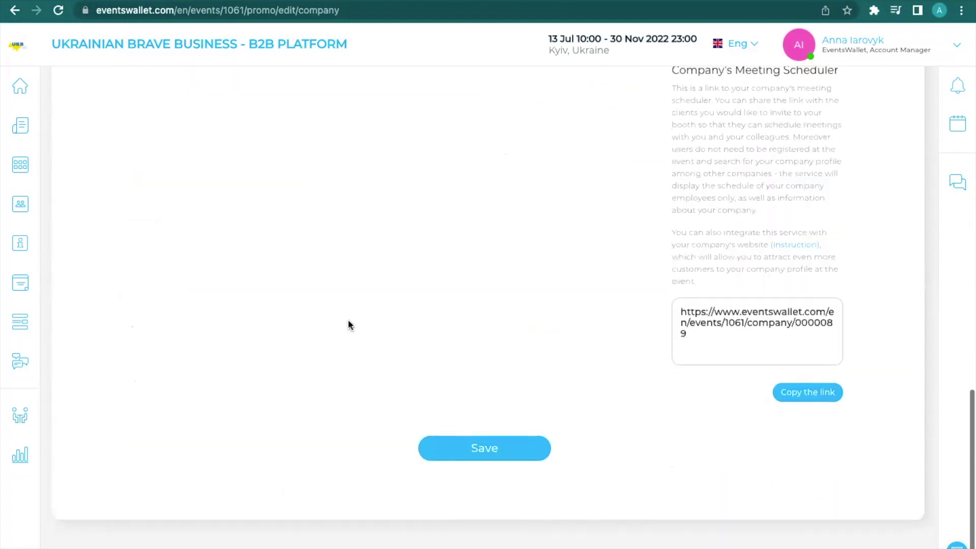
pyautogui.click(483, 453)
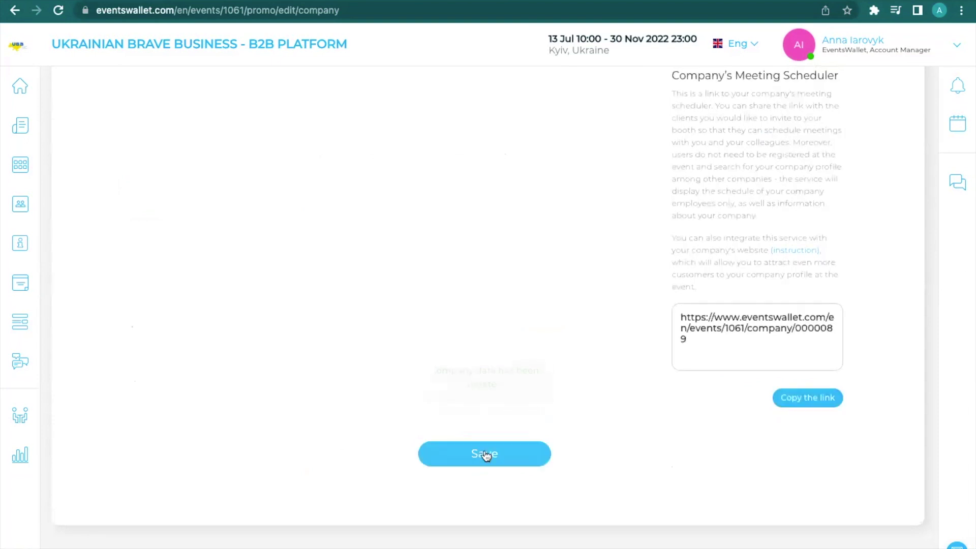
pyautogui.scroll(15, 217, 242)
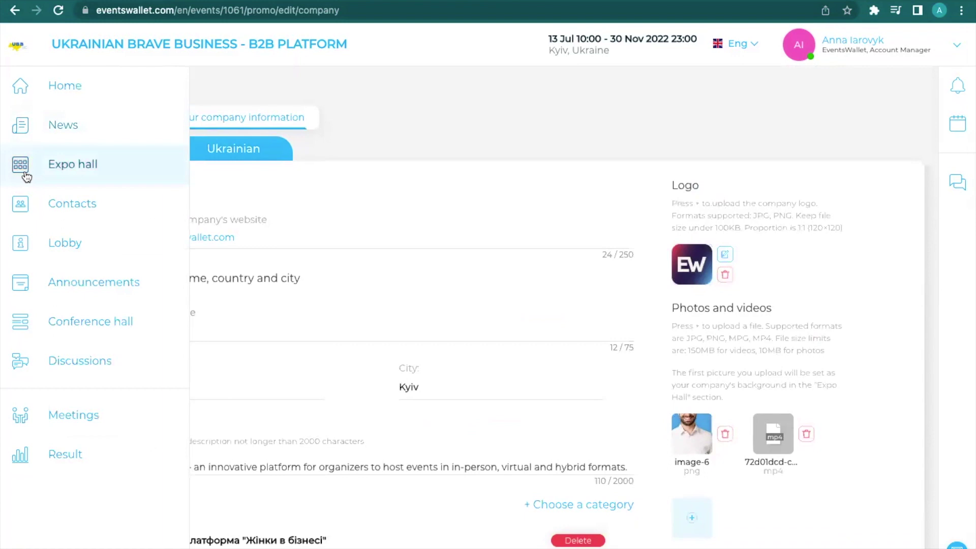
# Step: Open the EventsWallet booth from the personal list in the Expo hall and review its video, second media item and description
pyautogui.click(26, 177)
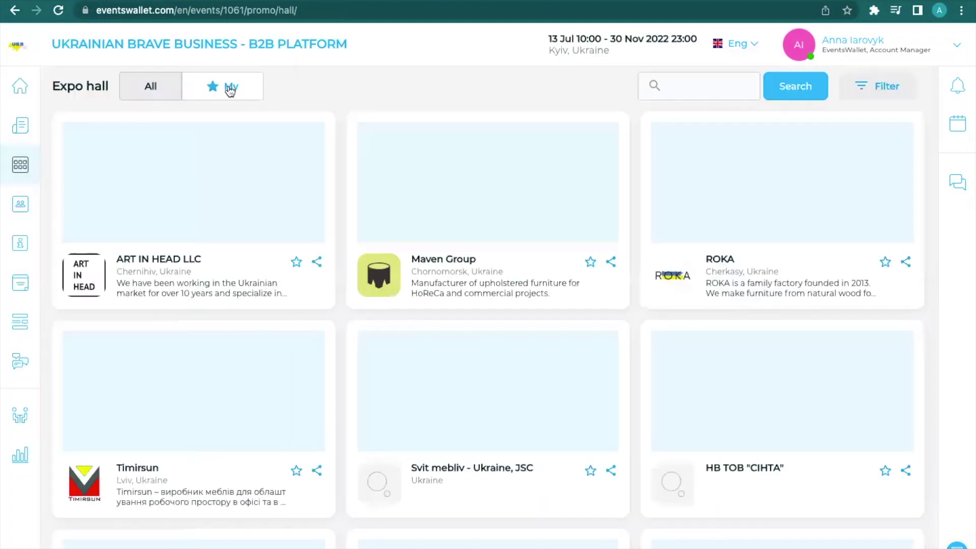
pyautogui.click(230, 89)
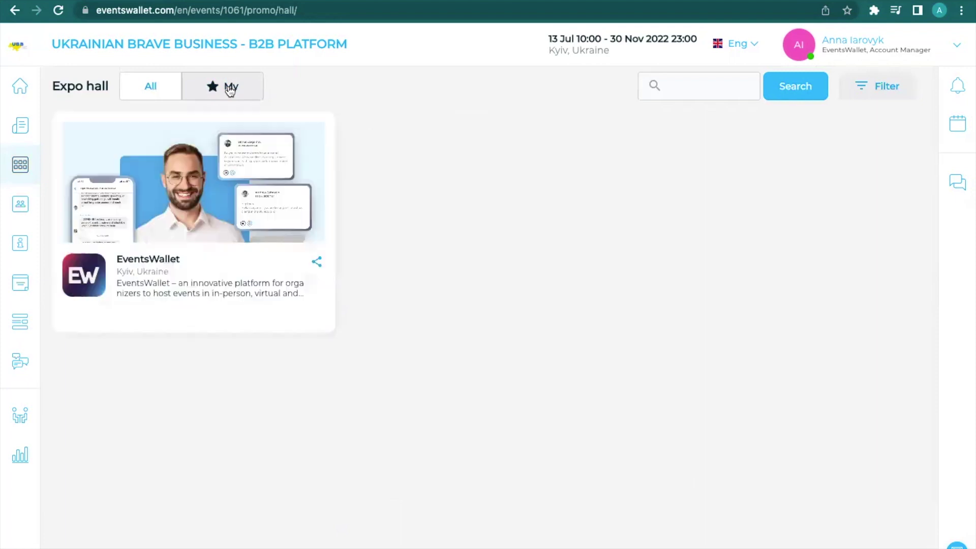
pyautogui.click(171, 189)
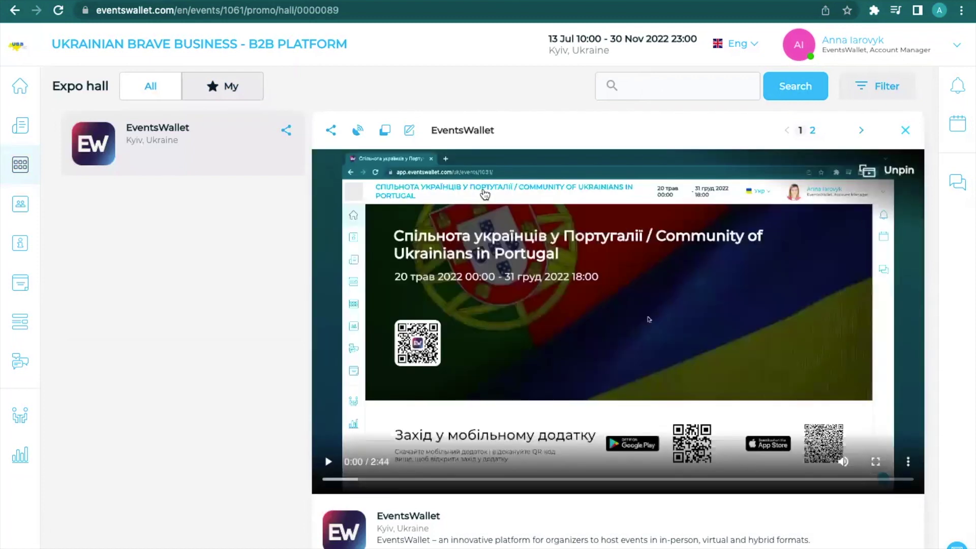
pyautogui.click(813, 131)
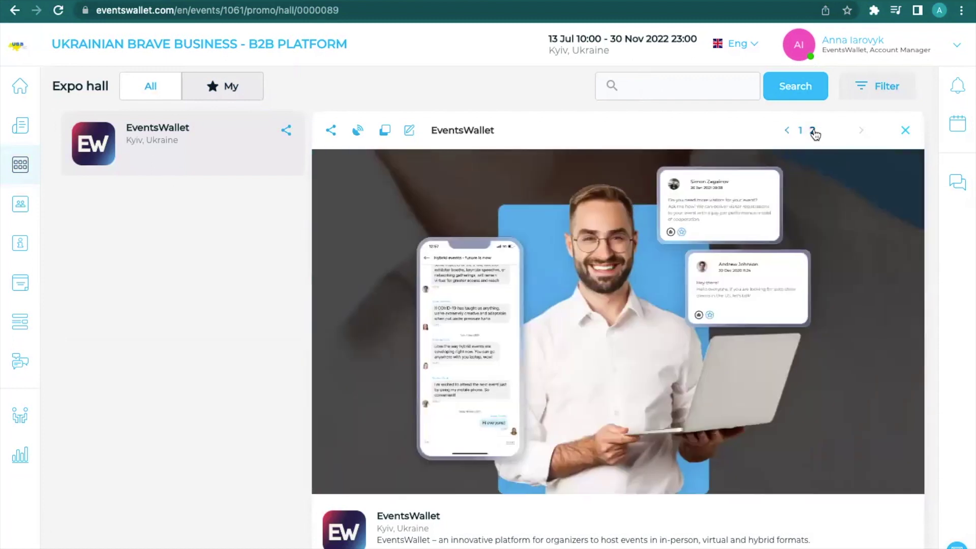
pyautogui.scroll(-4, 776, 168)
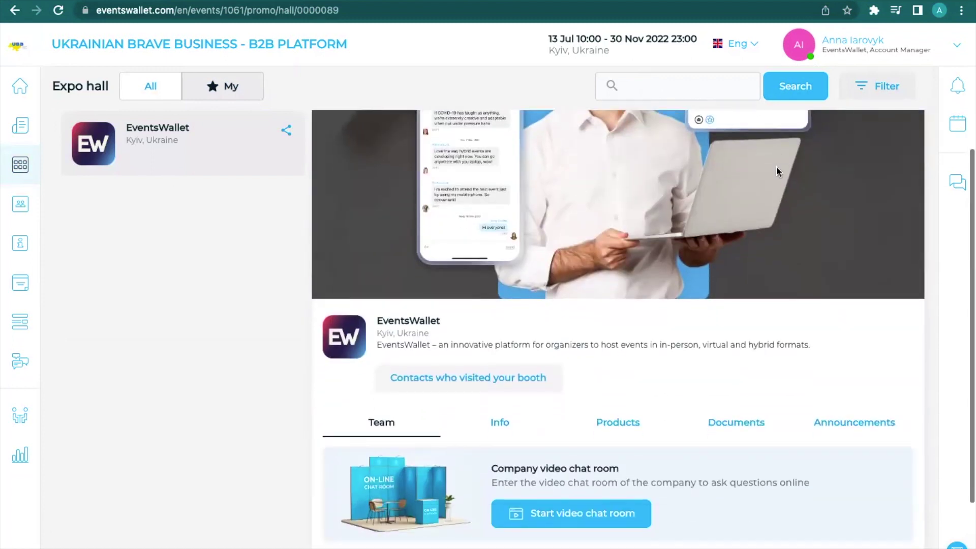
pyautogui.scroll(-2, 776, 171)
pyautogui.scroll(6, 776, 171)
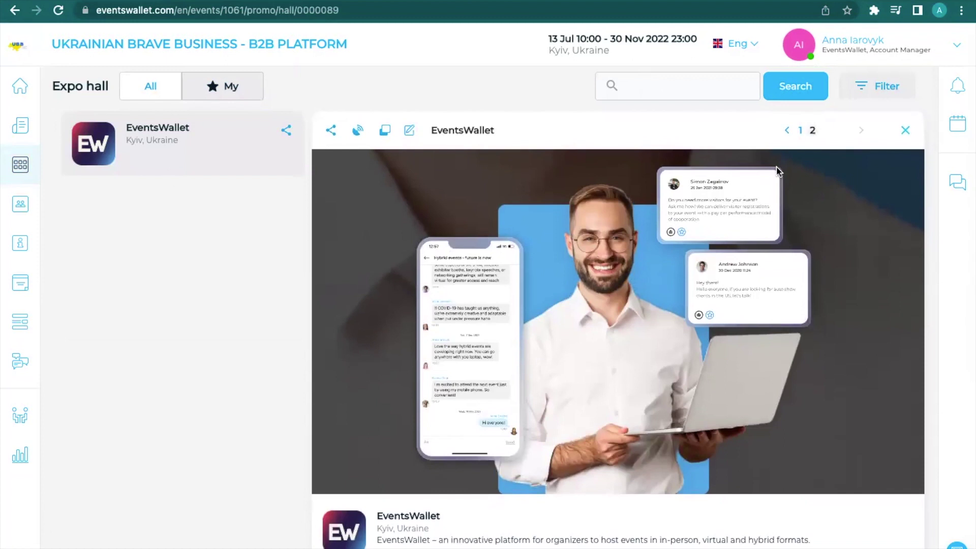
# Step: Close the EventsWallet booth and switch the platform language to Ukrainian (Укр)
pyautogui.click(906, 130)
pyautogui.click(722, 45)
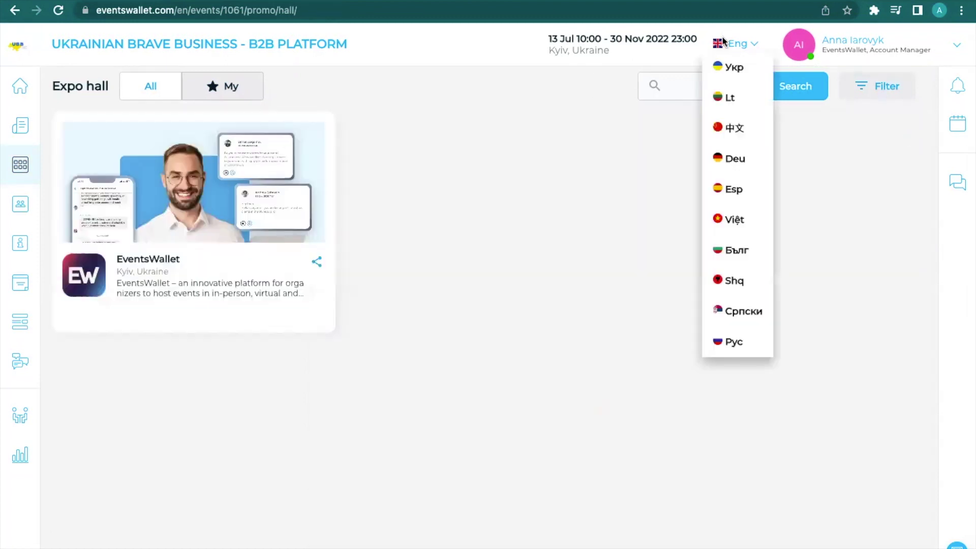
pyautogui.click(730, 69)
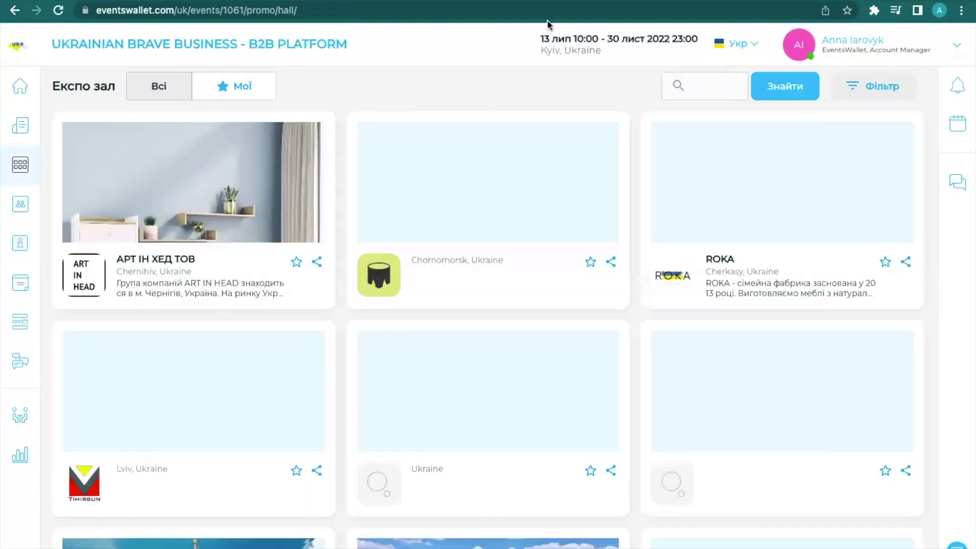
pyautogui.moveTo(580, 51)
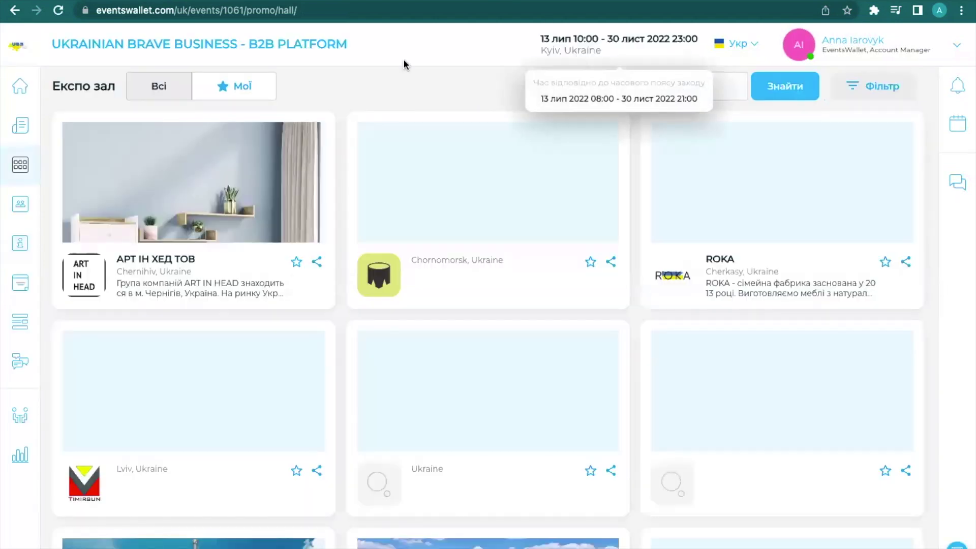
# Step: Open the company's own booth from the personal list in the Ukrainian Expo hall and review its header and team section
pyautogui.click(243, 88)
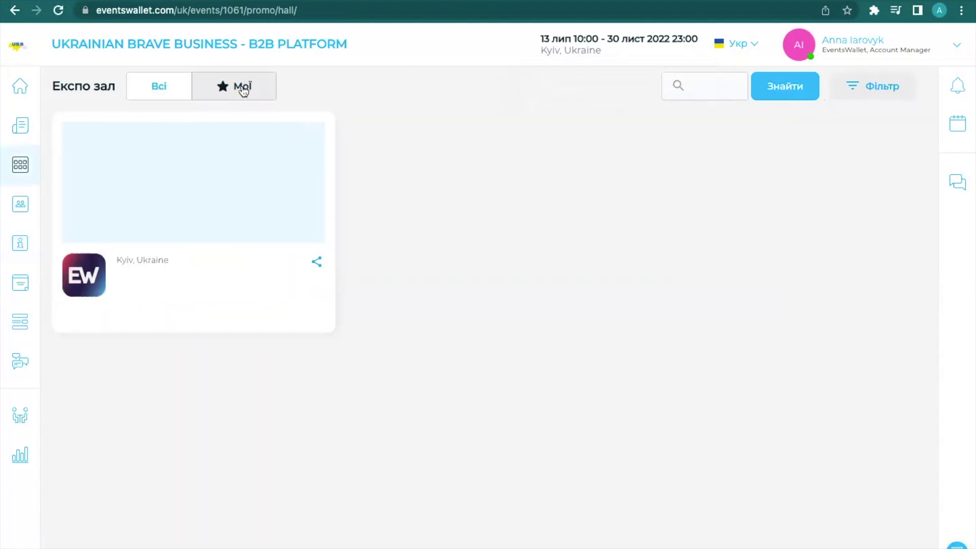
pyautogui.click(188, 196)
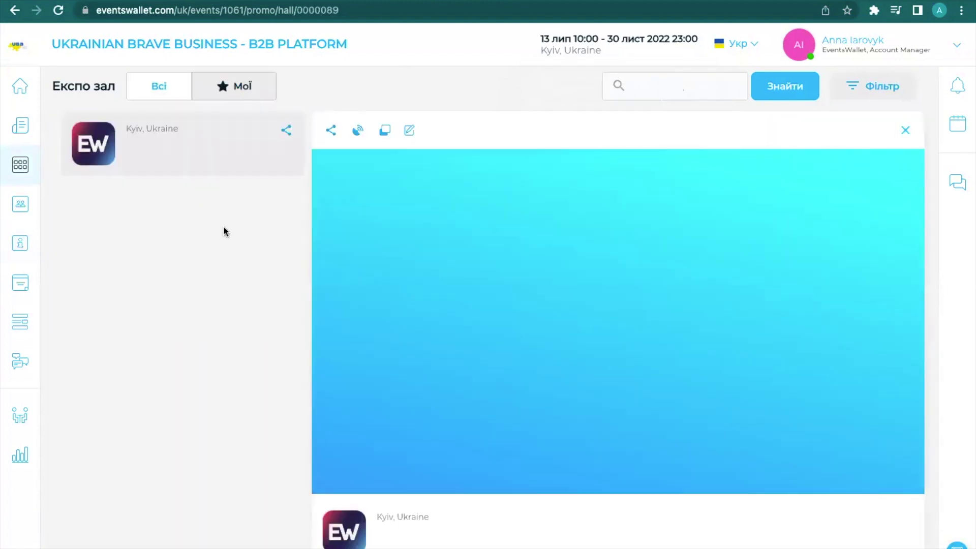
pyautogui.scroll(-4, 352, 357)
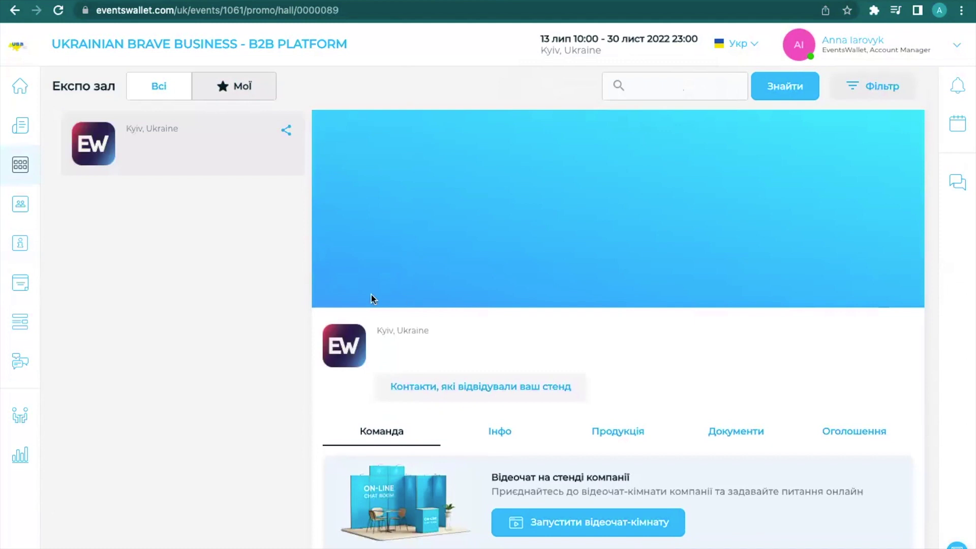
pyautogui.scroll(-2, 401, 362)
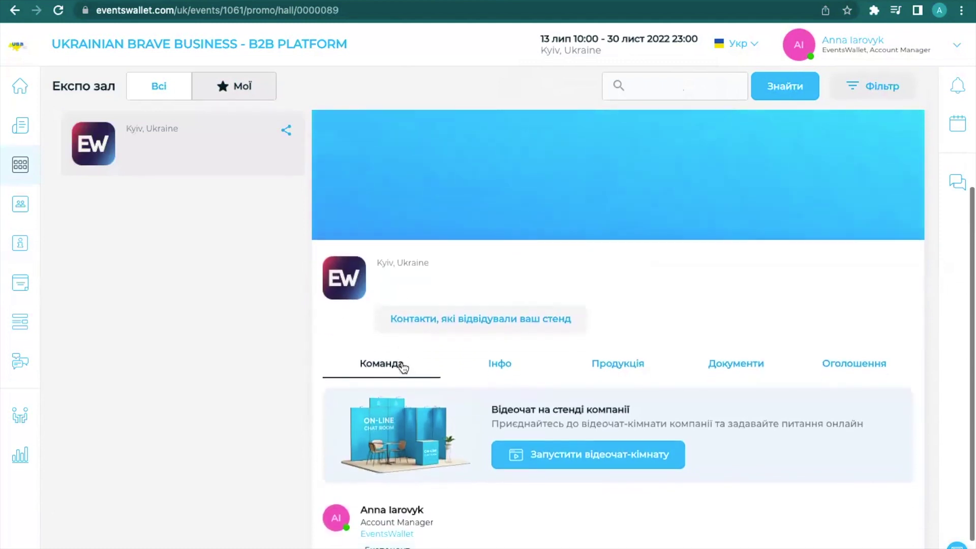
pyautogui.scroll(3, 401, 365)
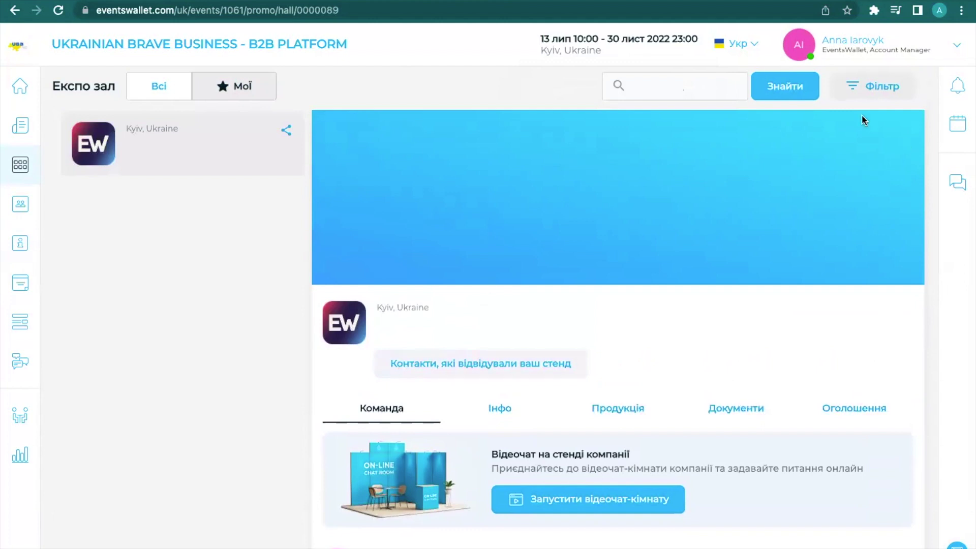
# Step: Open the company information for editing from the account details and dismiss the account overview
pyautogui.click(797, 60)
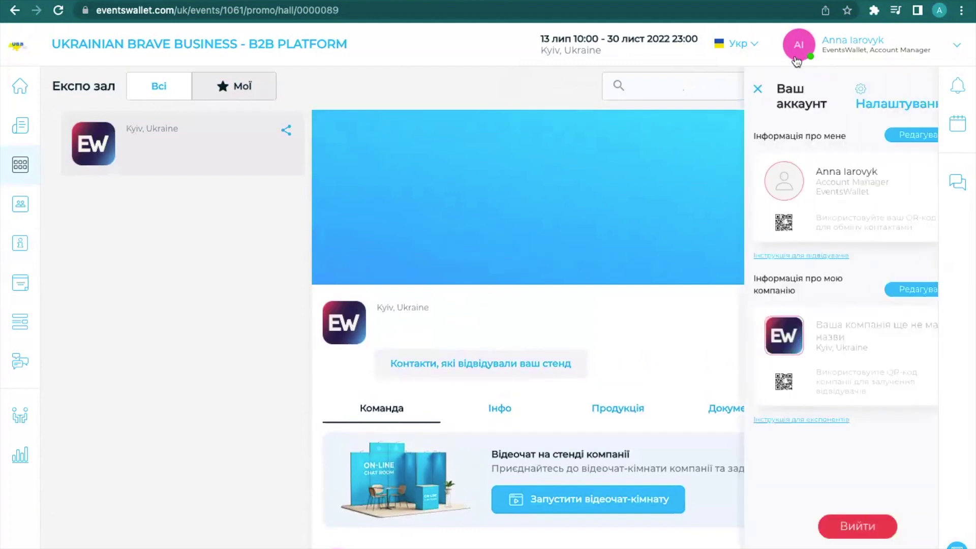
pyautogui.click(881, 295)
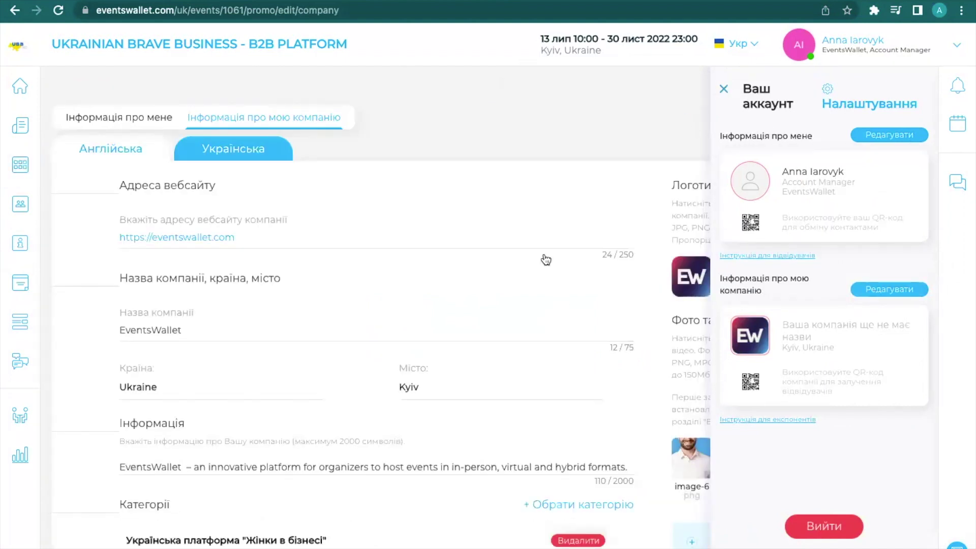
pyautogui.scroll(-2, 543, 260)
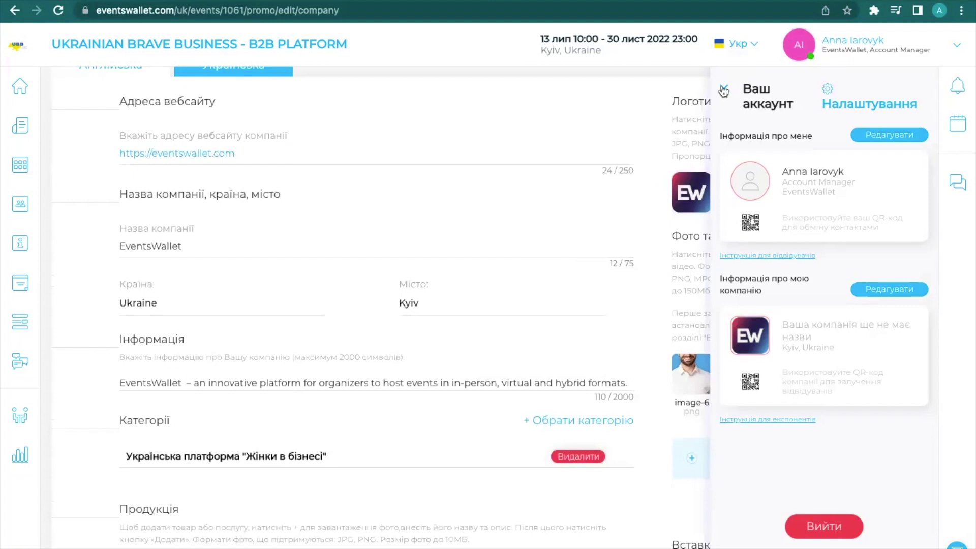
pyautogui.click(474, 312)
# Step: Upload a QR code picture for a new item in the company's products section (Продукція)
pyautogui.scroll(-5, 474, 313)
pyautogui.scroll(3, 474, 312)
pyautogui.scroll(1, 474, 316)
pyautogui.scroll(-5, 474, 315)
pyautogui.scroll(-2, 473, 315)
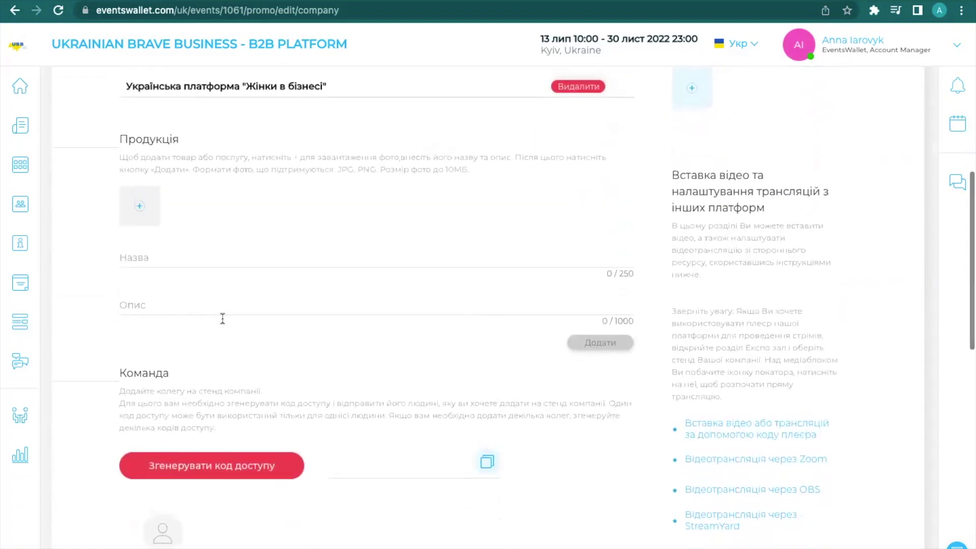
pyautogui.scroll(-3, 226, 321)
pyautogui.scroll(3, 435, 338)
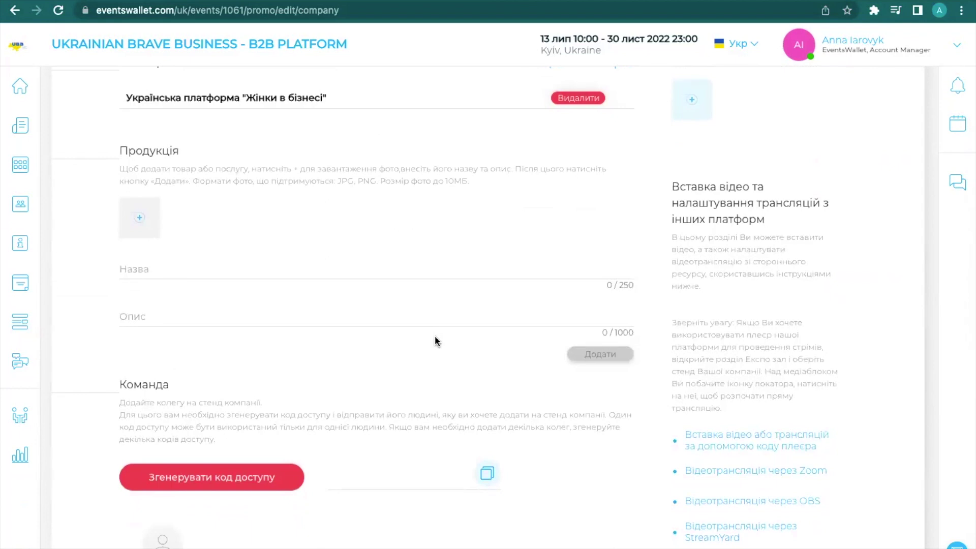
pyautogui.moveTo(580, 49)
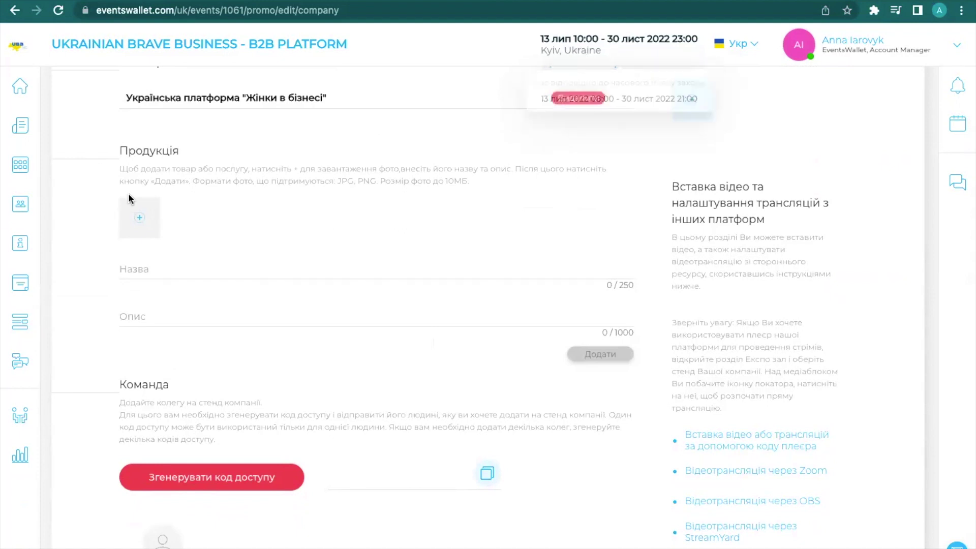
pyautogui.click(138, 219)
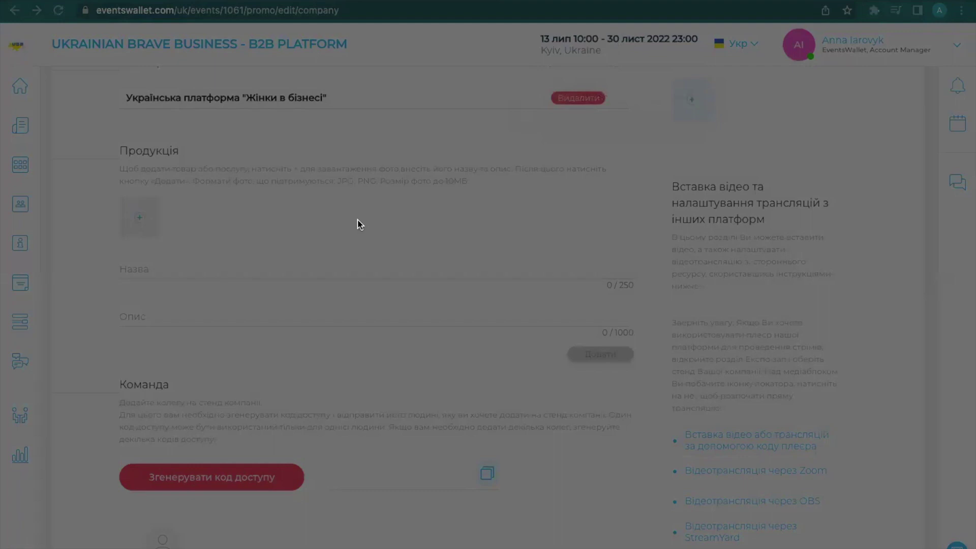
pyautogui.press('Return')
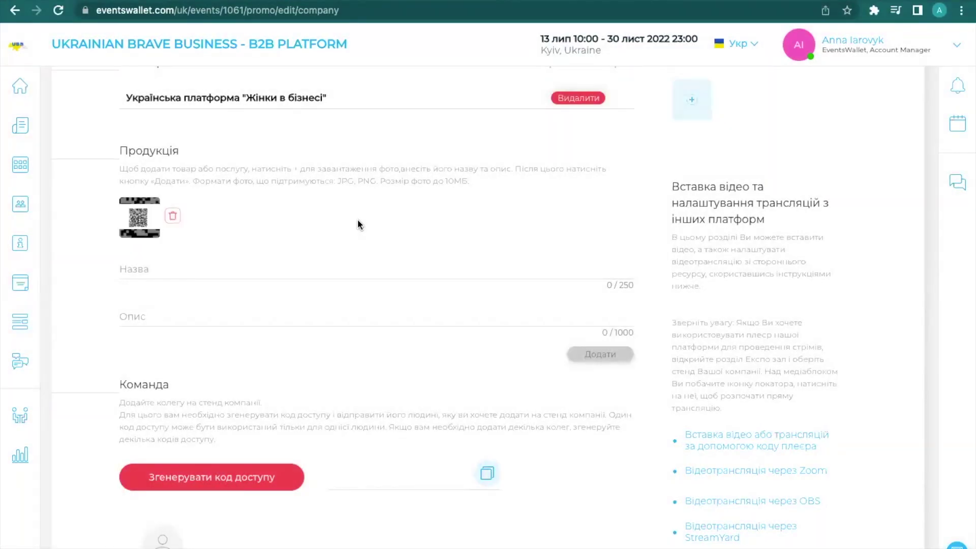
# Step: Paste "Android Mobile App" as the name of the new product
pyautogui.click(140, 272)
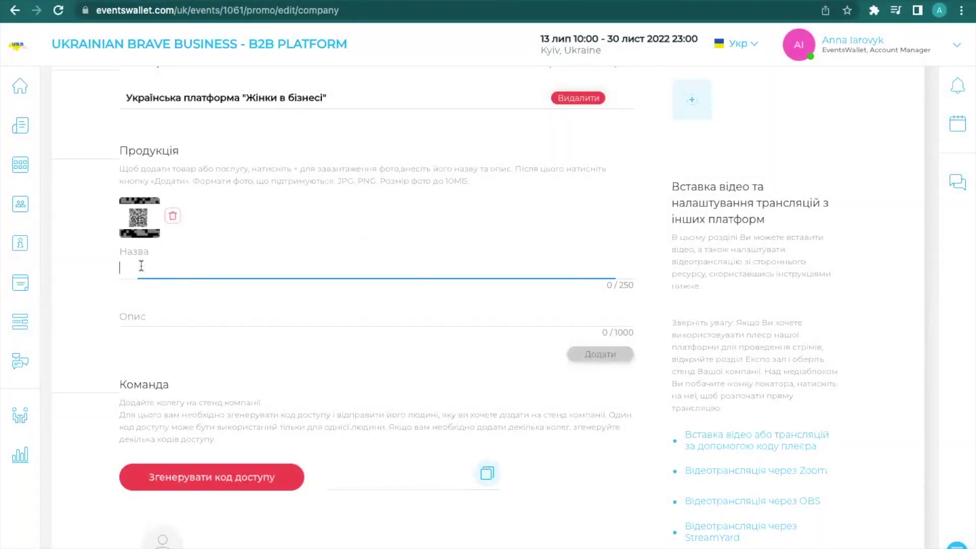
pyautogui.moveTo(59, 3)
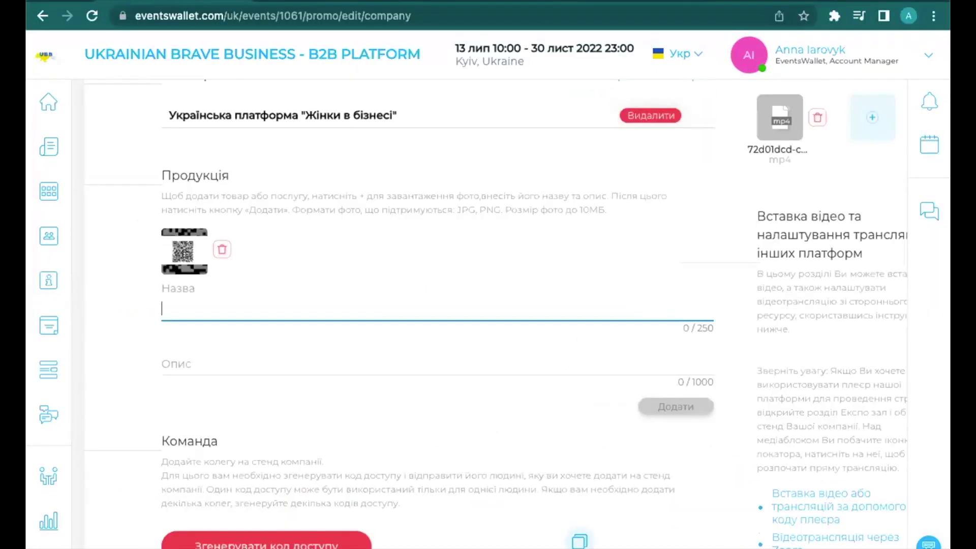
pyautogui.click(698, 188)
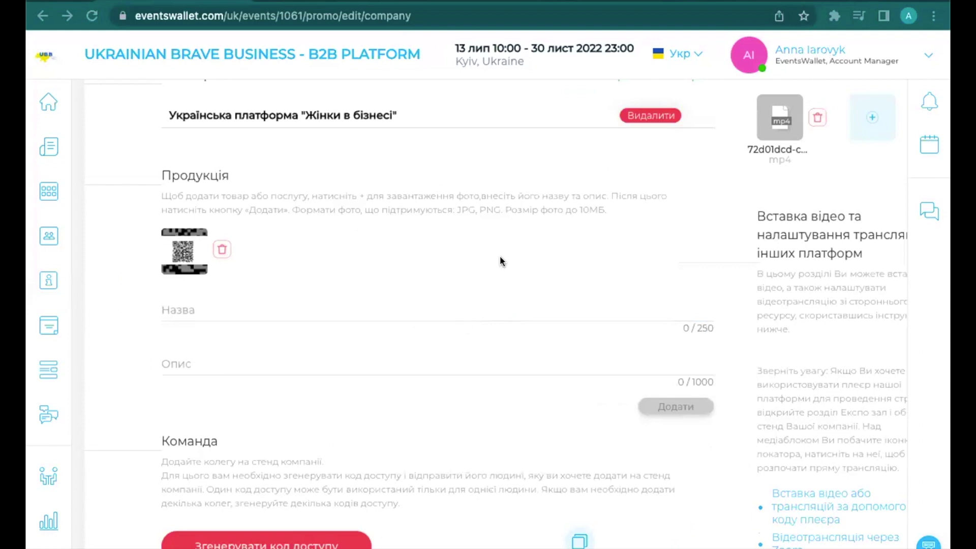
pyautogui.click(188, 305)
pyautogui.rightClick(181, 299)
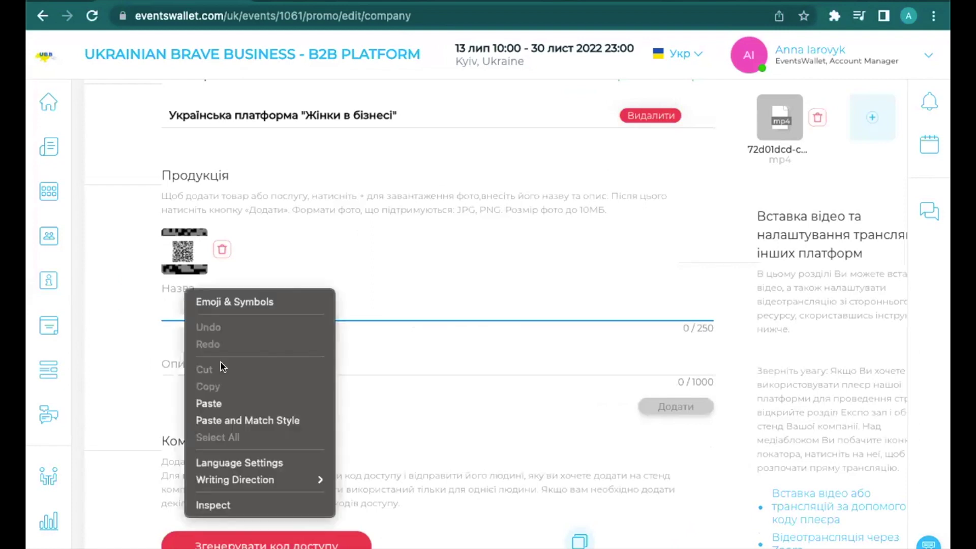
pyautogui.click(219, 399)
# Step: Paste the QR-scanning instructions as the Android Mobile App's description and add the product to the list
pyautogui.click(193, 362)
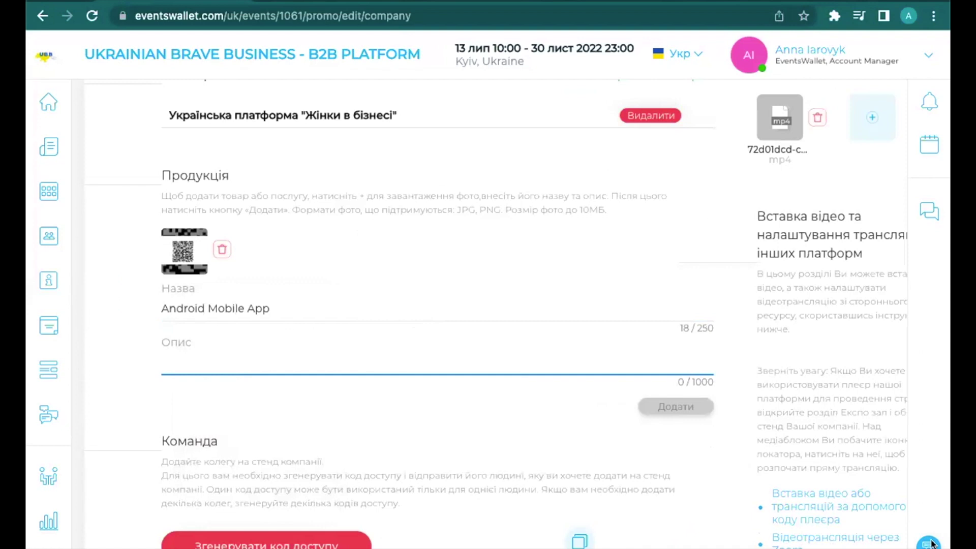
pyautogui.click(560, 287)
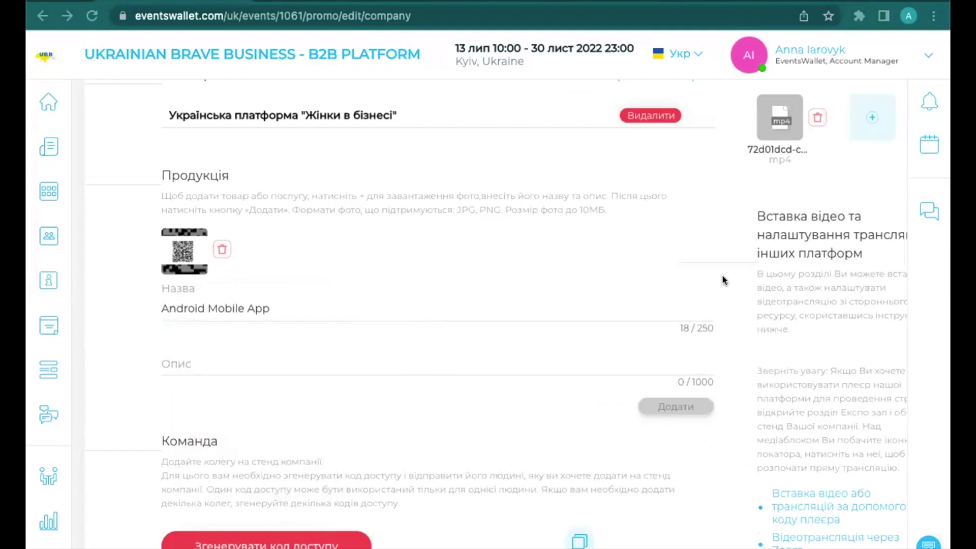
pyautogui.click(170, 364)
pyautogui.rightClick(170, 365)
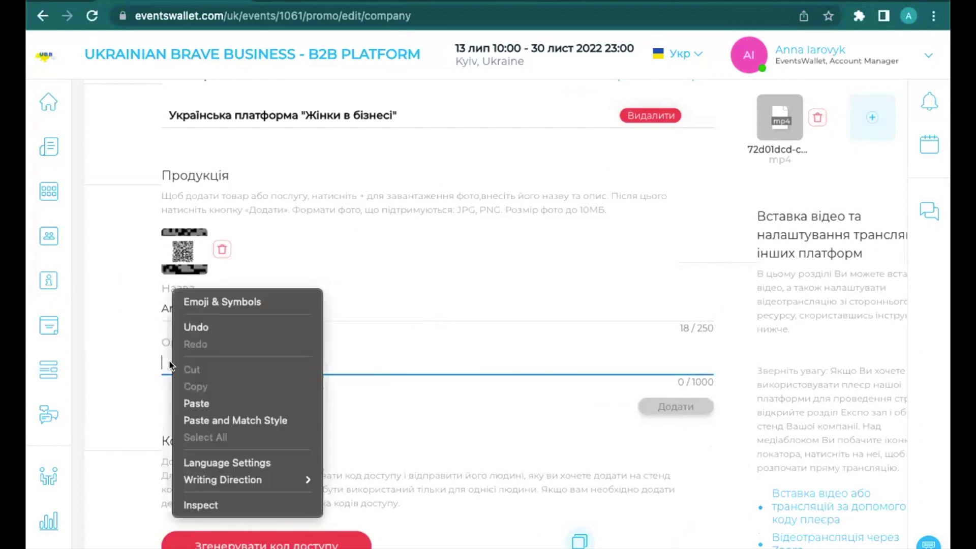
pyautogui.click(218, 405)
pyautogui.click(661, 405)
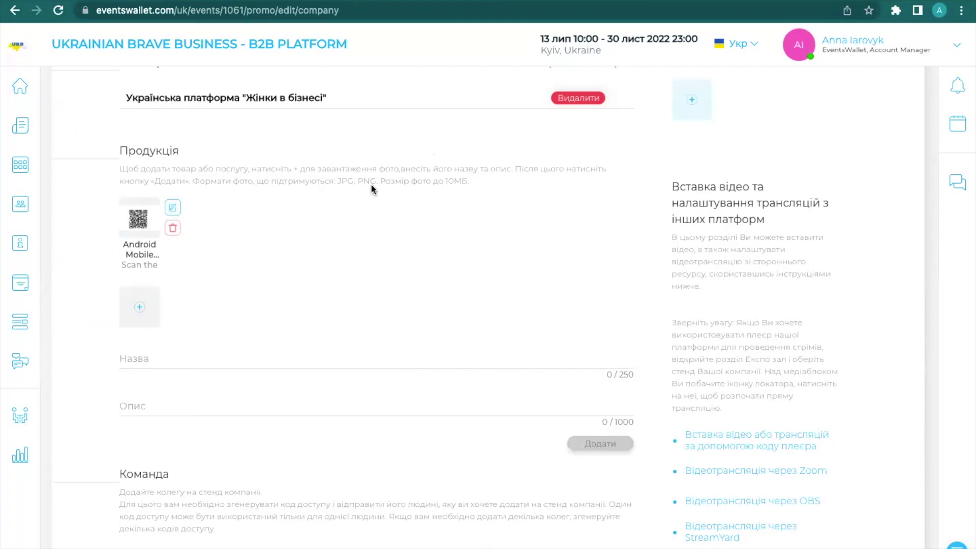
# Step: Upload a second product's QR code picture and paste "iOS Mobile App" as its name
pyautogui.click(139, 308)
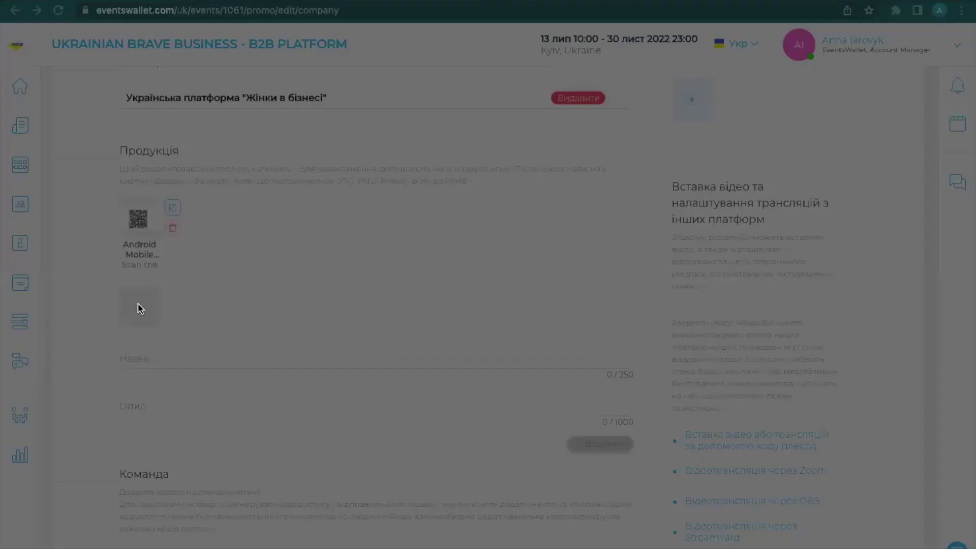
pyautogui.press('Return')
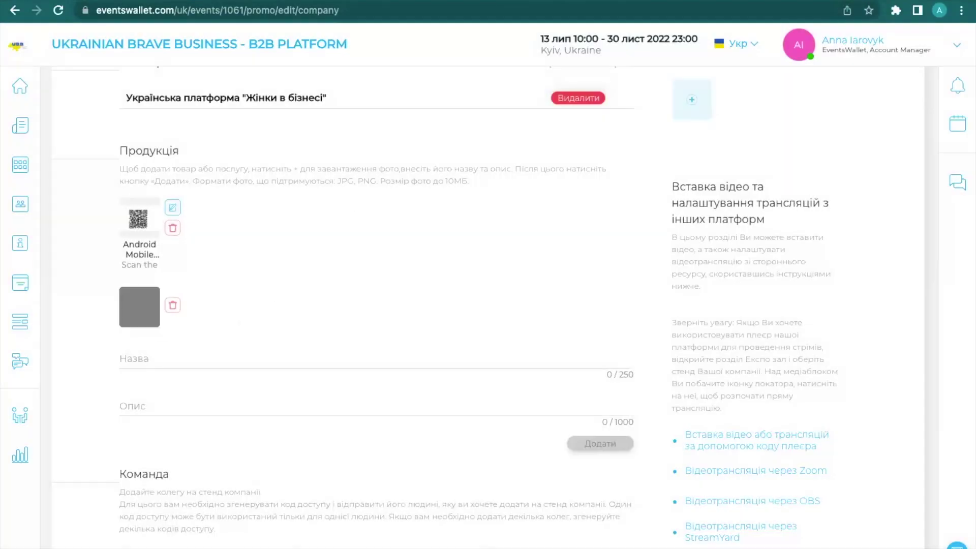
pyautogui.moveTo(48, 3)
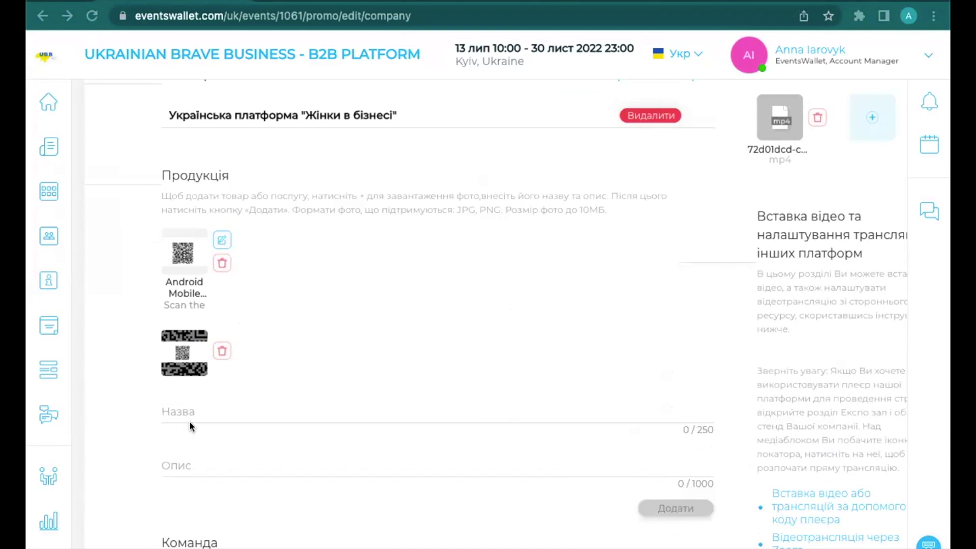
pyautogui.rightClick(178, 411)
pyautogui.click(202, 403)
# Step: Paste the QR-scanning instructions as the iOS Mobile App's description and add the product to the list
pyautogui.click(192, 461)
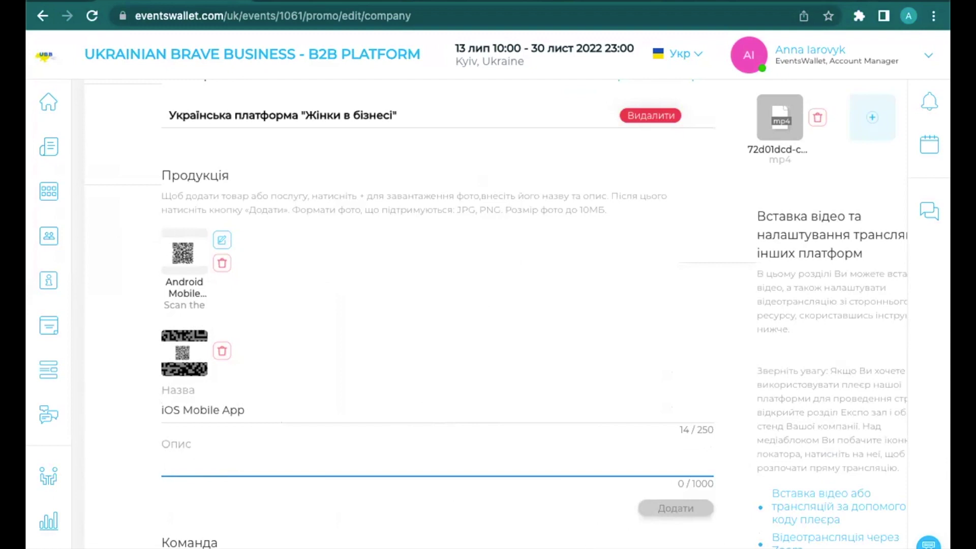
pyautogui.click(528, 375)
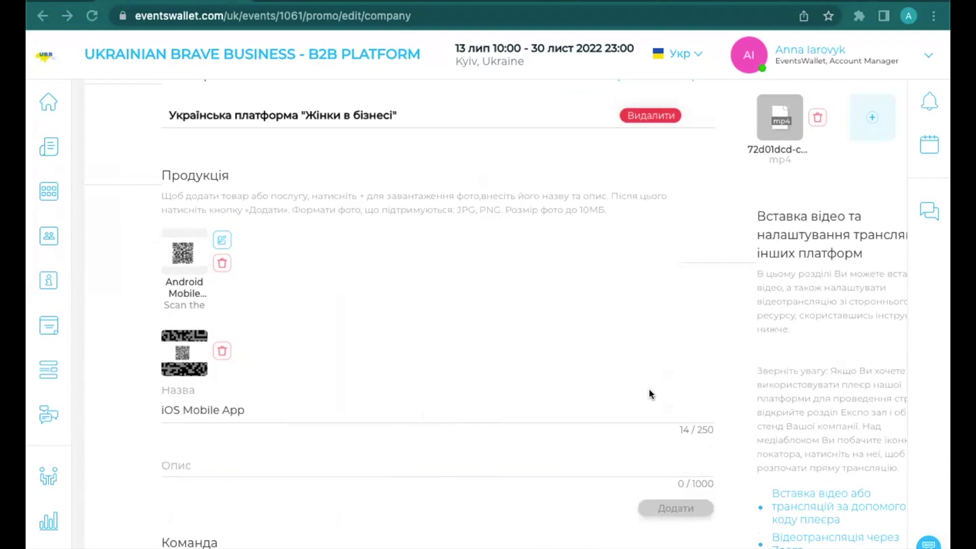
pyautogui.click(173, 470)
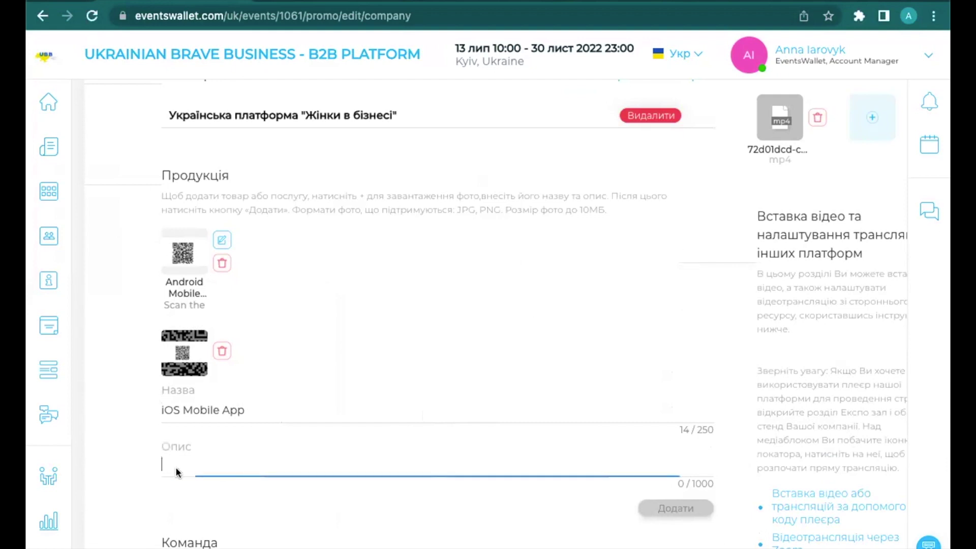
pyautogui.rightClick(171, 465)
pyautogui.click(220, 413)
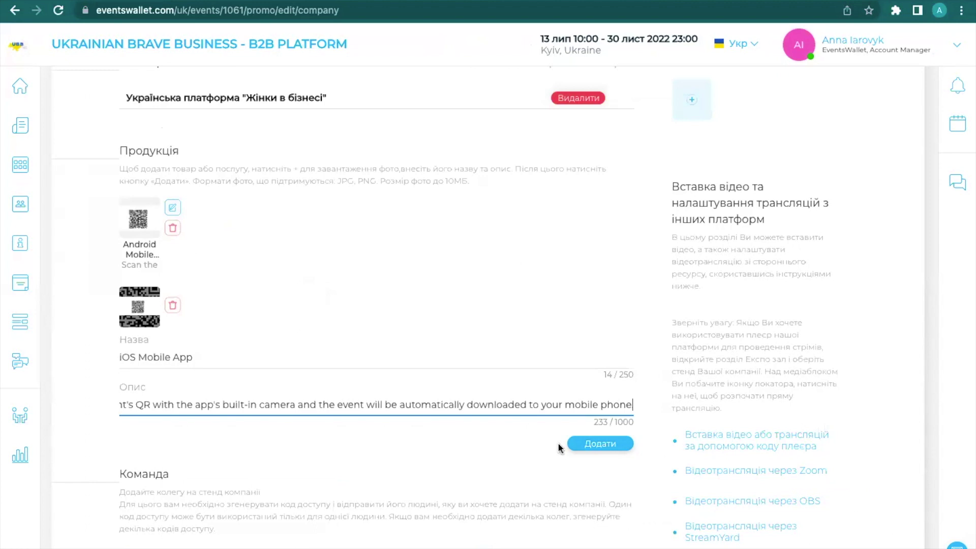
pyautogui.click(604, 447)
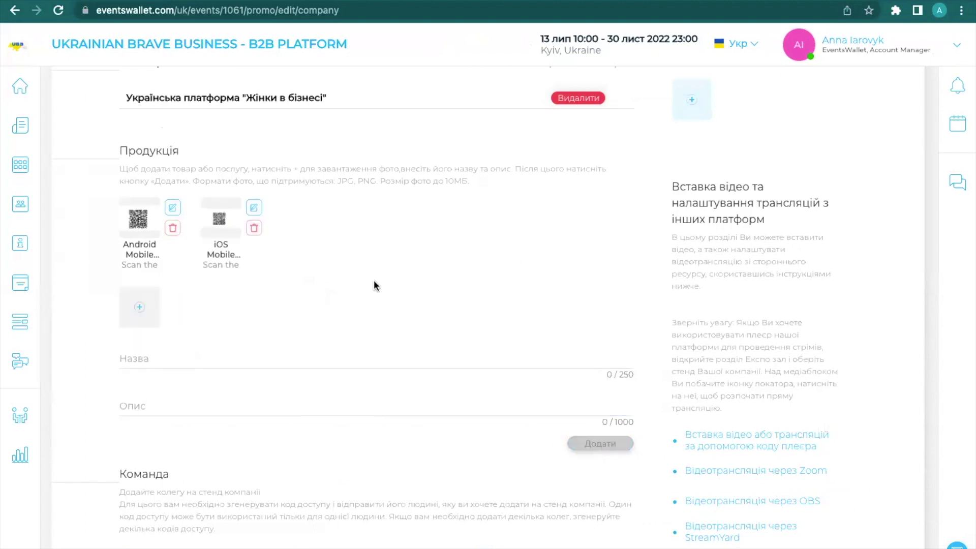
# Step: Save the company information with the two added mobile app products
pyautogui.scroll(-1, 274, 304)
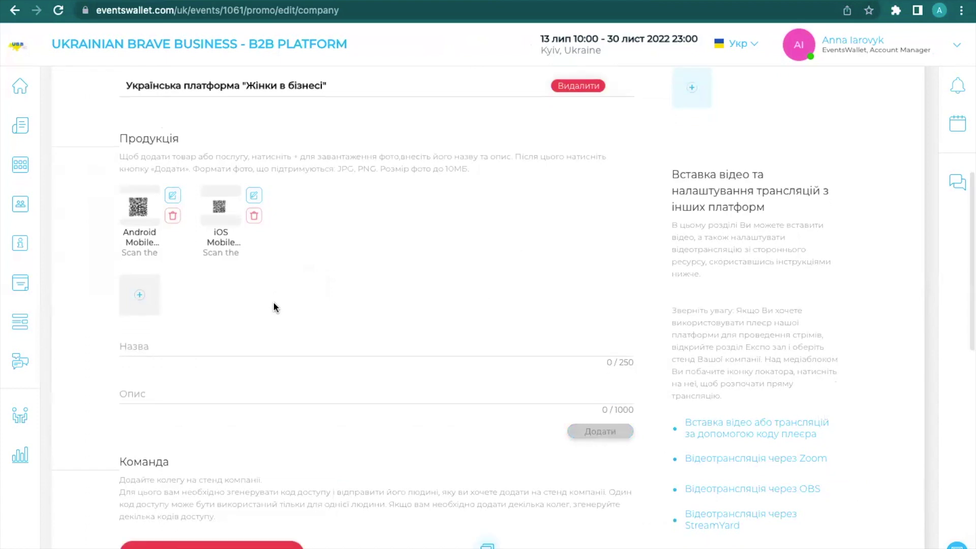
pyautogui.scroll(-15, 274, 307)
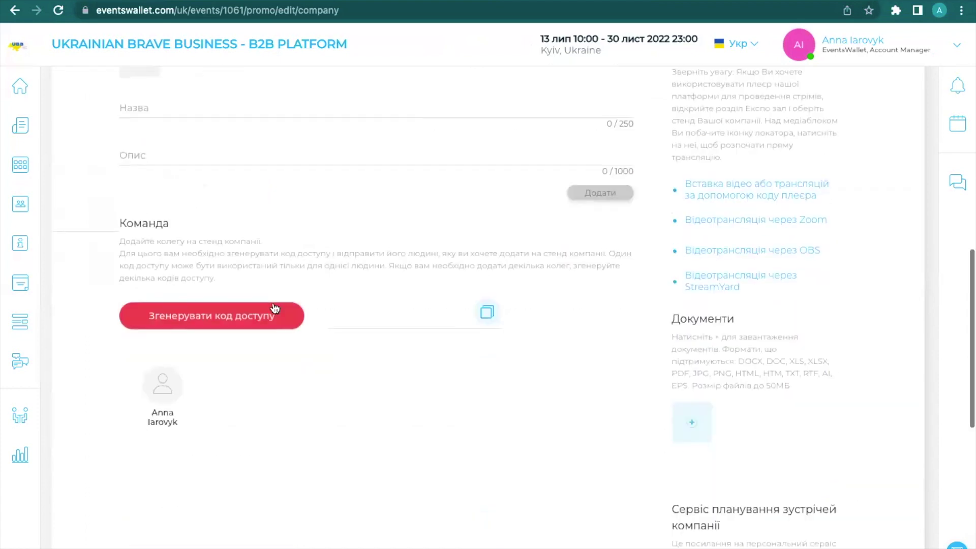
pyautogui.click(454, 458)
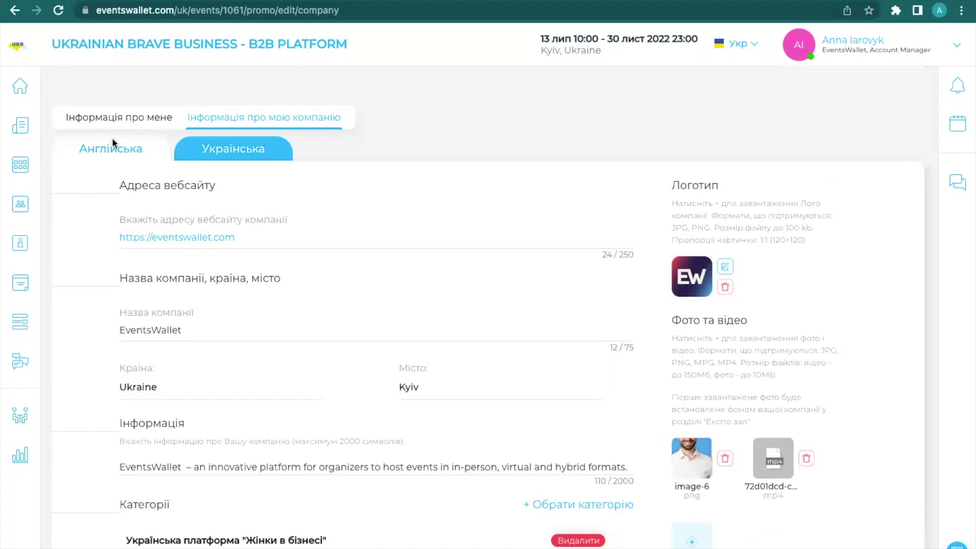
# Step: Switch the site language to English and open the EventsWallet booth from the personal list in the Expo hall
pyautogui.click(738, 44)
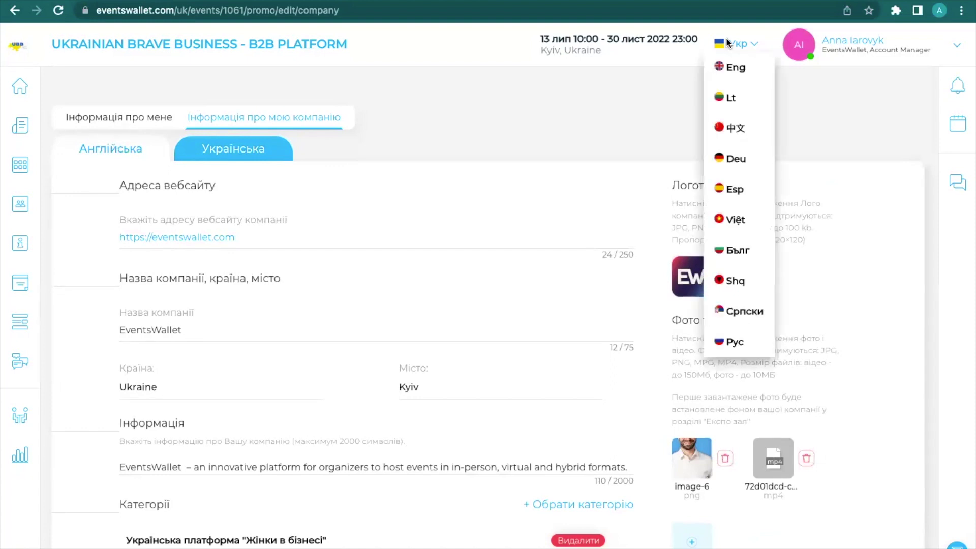
pyautogui.click(731, 73)
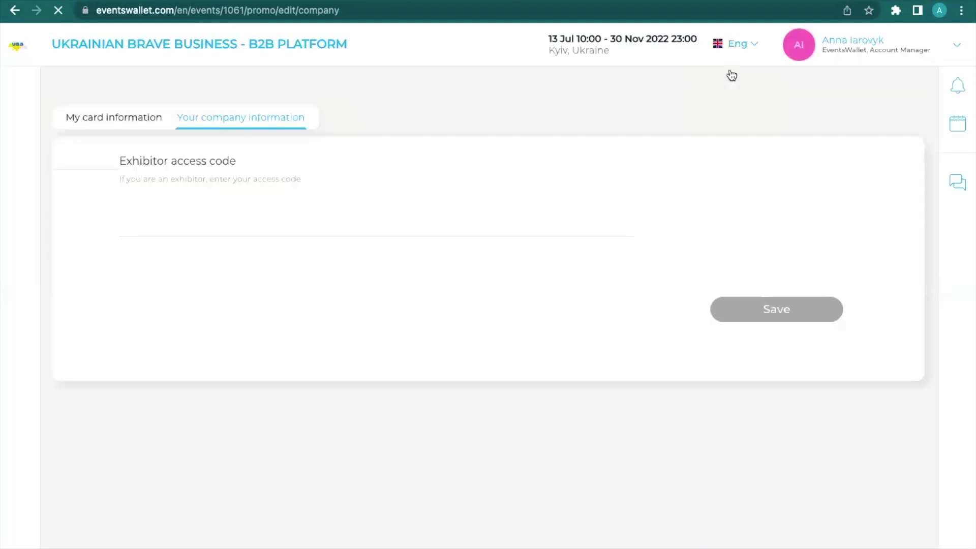
pyautogui.click(275, 133)
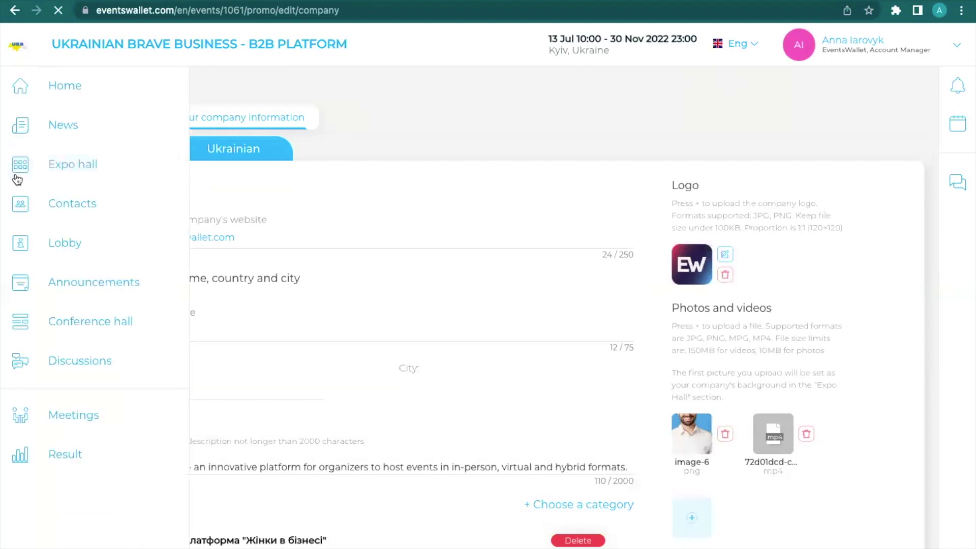
pyautogui.click(72, 164)
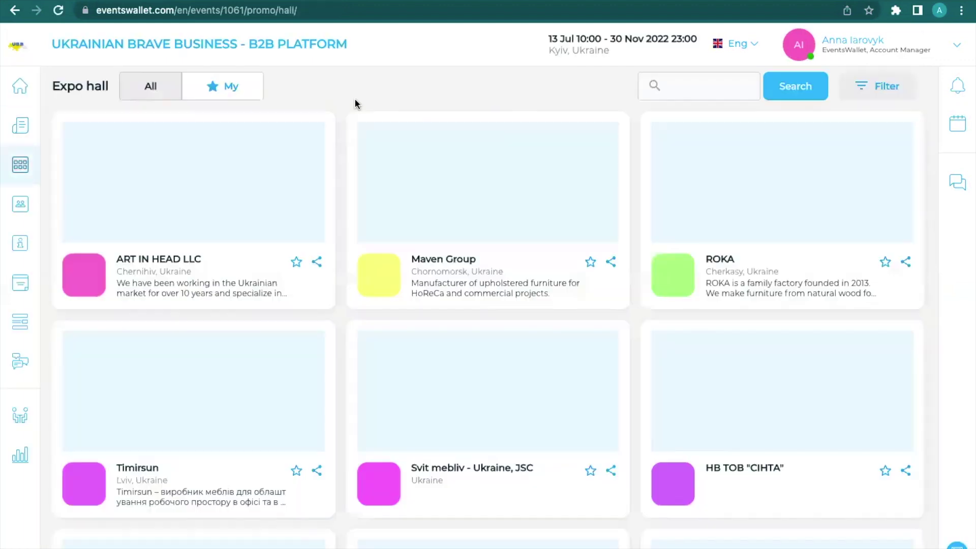
pyautogui.click(215, 88)
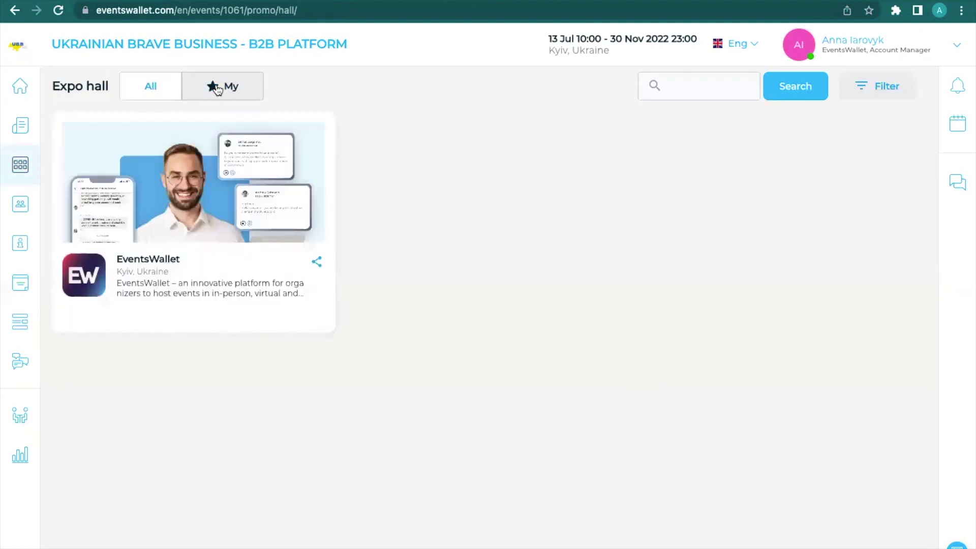
pyautogui.click(175, 160)
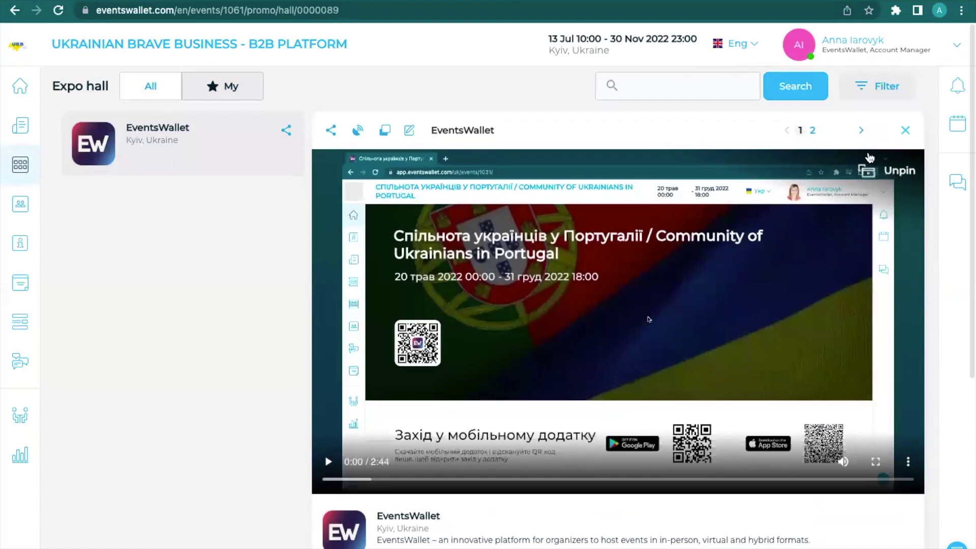
# Step: View the EventsWallet booth's second media item and its company info
pyautogui.click(812, 130)
pyautogui.scroll(-3, 560, 310)
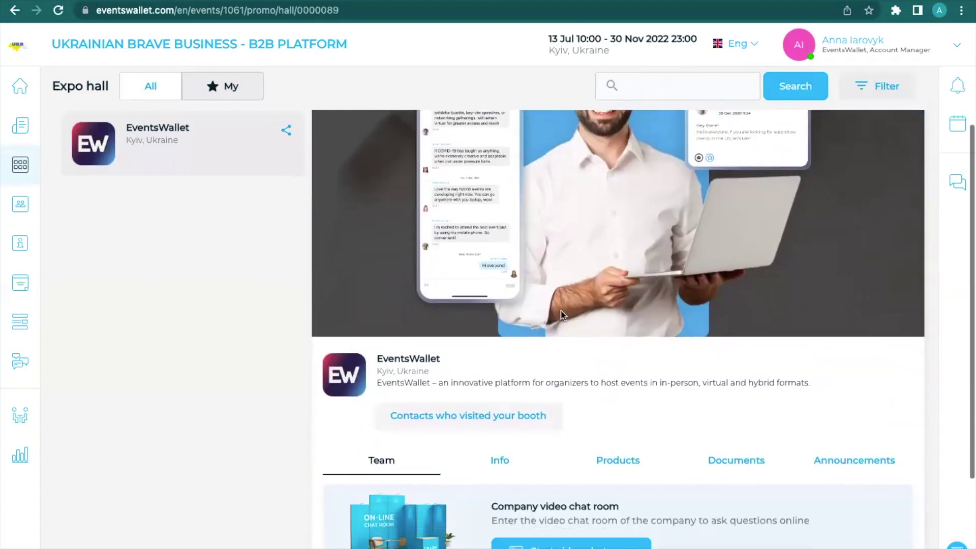
pyautogui.scroll(-3, 561, 314)
pyautogui.click(503, 306)
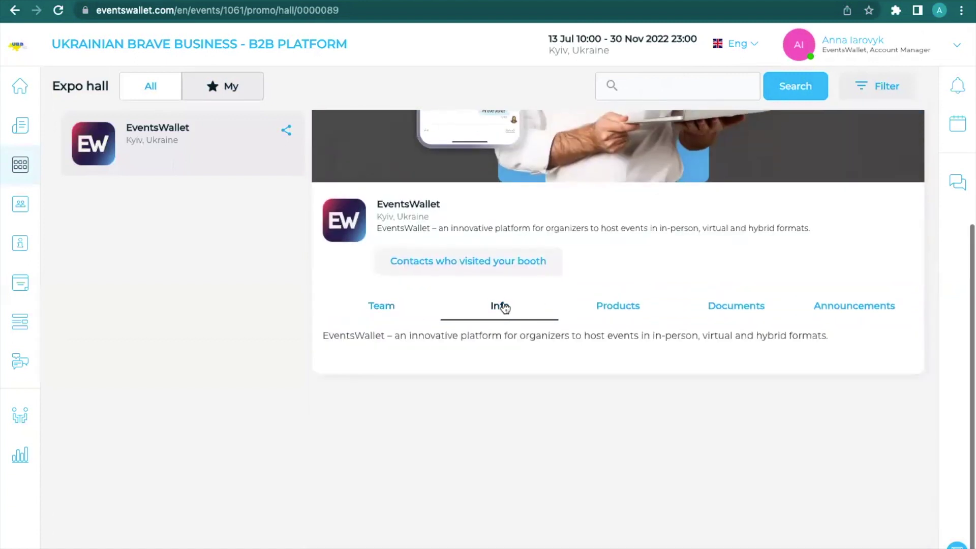
# Step: Review the booth's Android Mobile App and iOS Mobile App product cards and close the product view
pyautogui.click(634, 307)
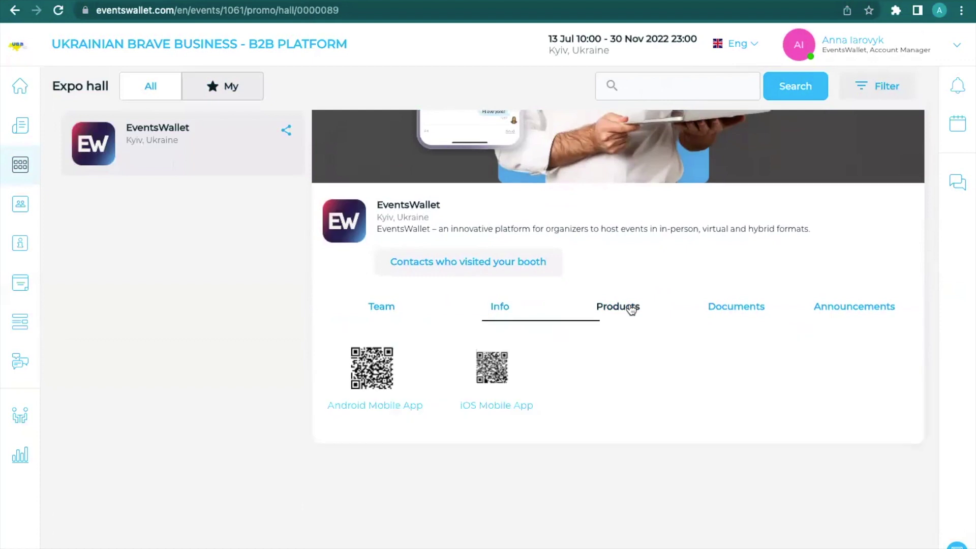
pyautogui.click(370, 373)
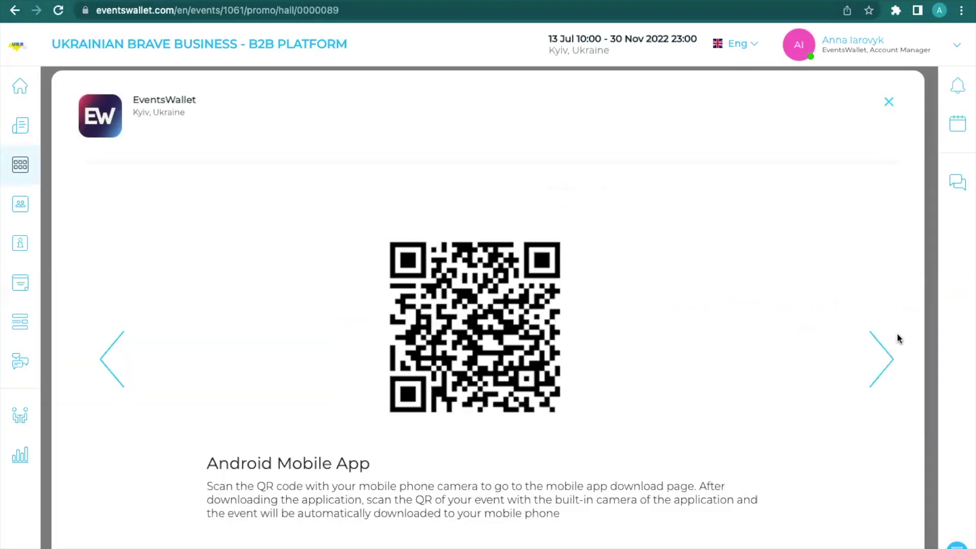
pyautogui.click(884, 349)
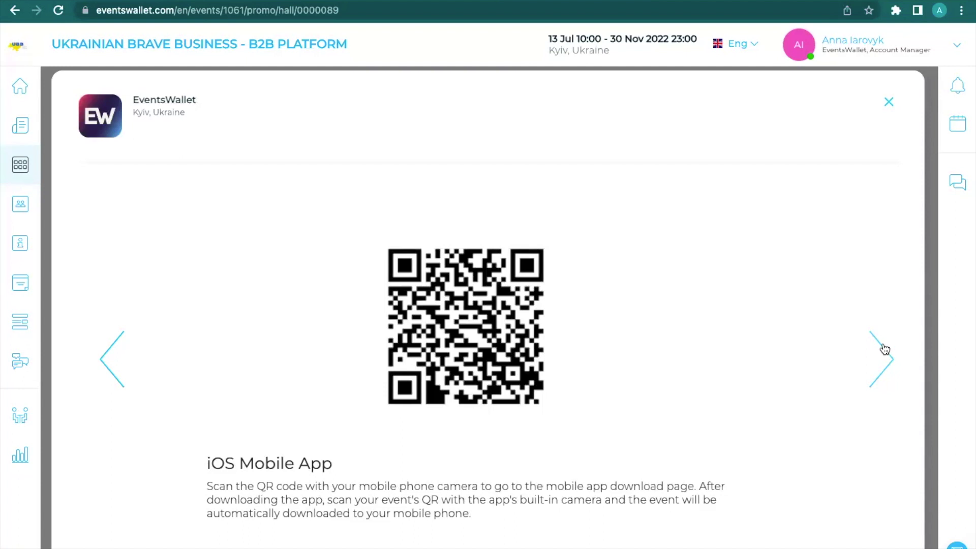
pyautogui.click(888, 103)
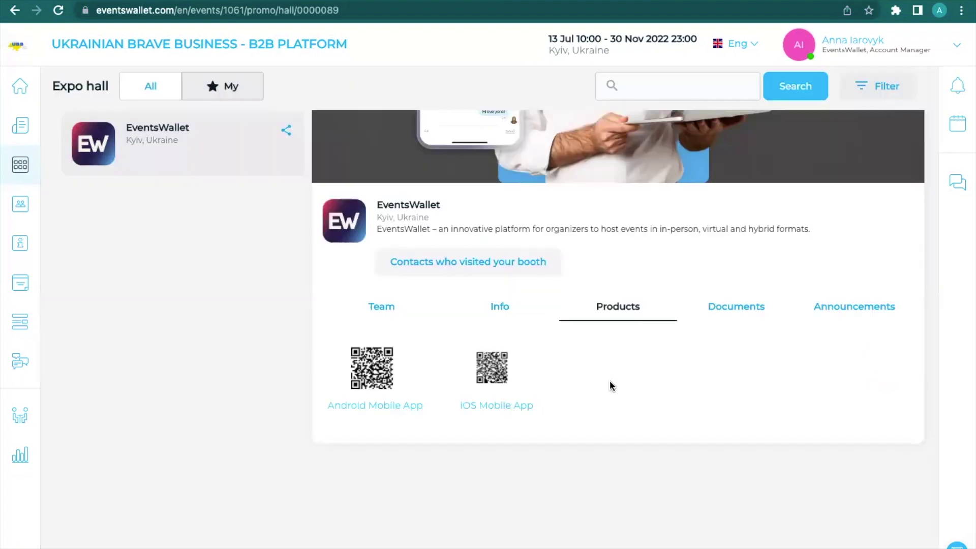
pyautogui.scroll(3, 734, 159)
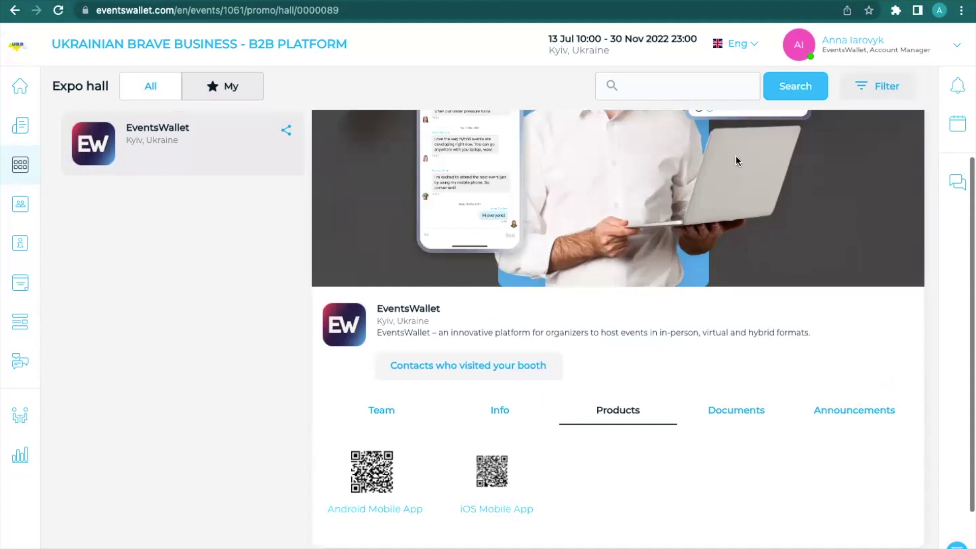
# Step: Open the EventsWallet company information for editing from the account overview and dismiss the overview
pyautogui.click(742, 42)
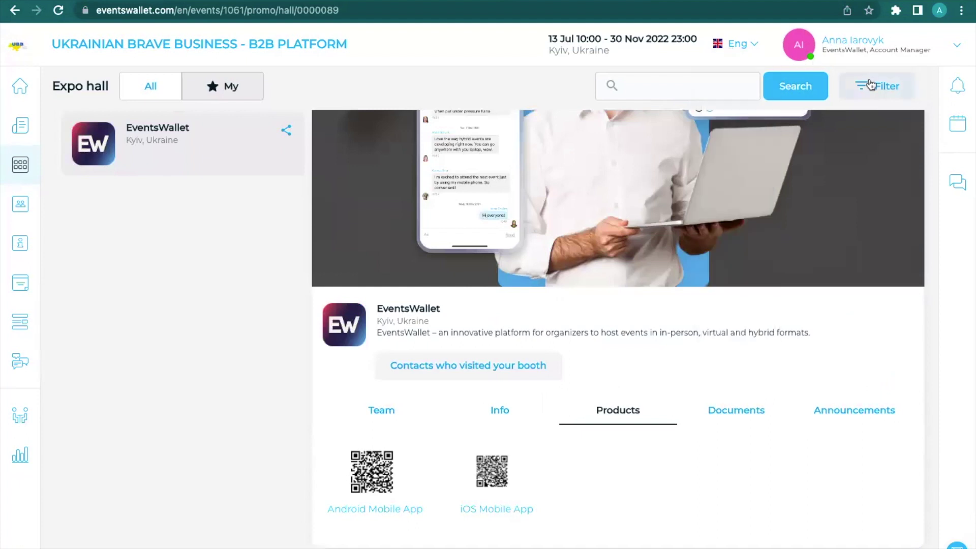
pyautogui.scroll(3, 864, 86)
pyautogui.click(801, 59)
pyautogui.click(900, 281)
pyautogui.click(724, 89)
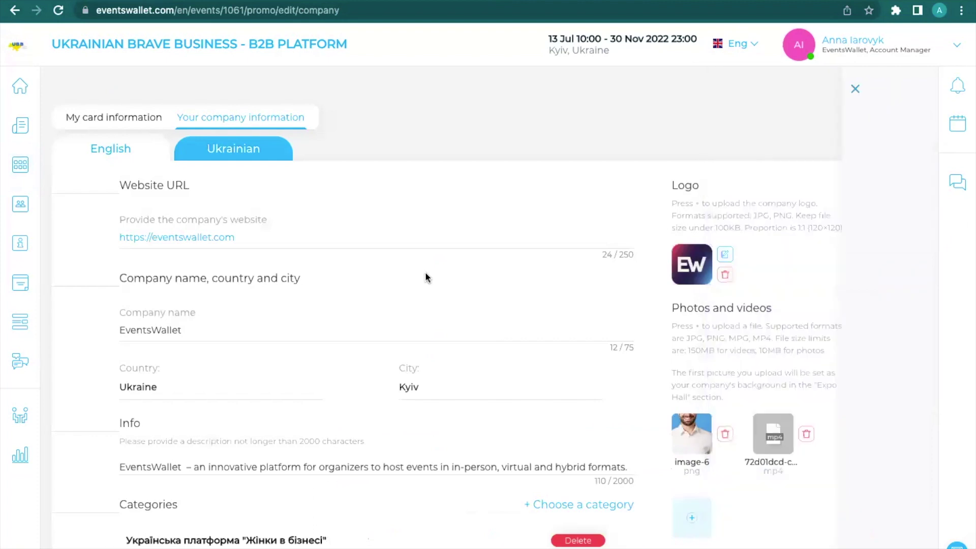
# Step: Upload the functional presentation PDF to the company's Documents and save the company information
pyautogui.scroll(-2, 339, 366)
pyautogui.scroll(-12, 340, 366)
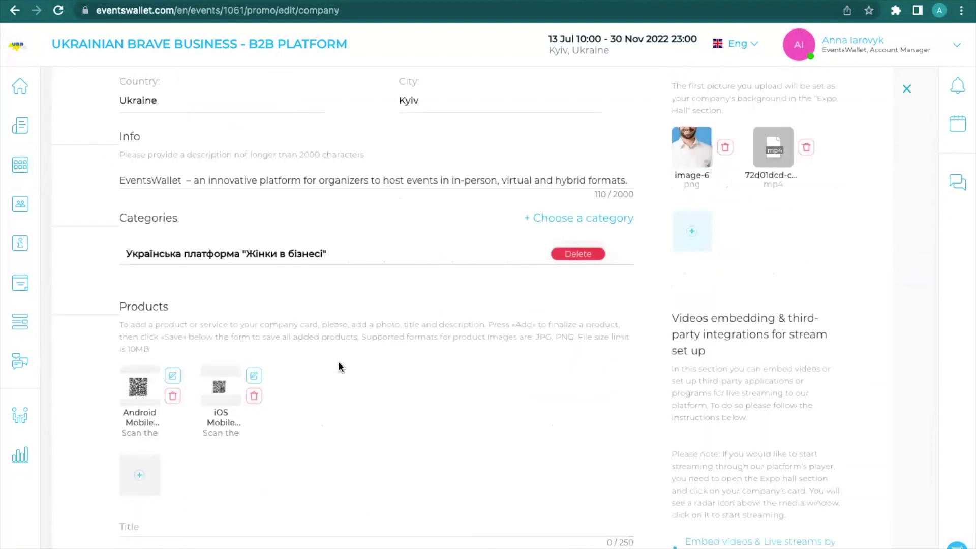
pyautogui.scroll(-4, 340, 366)
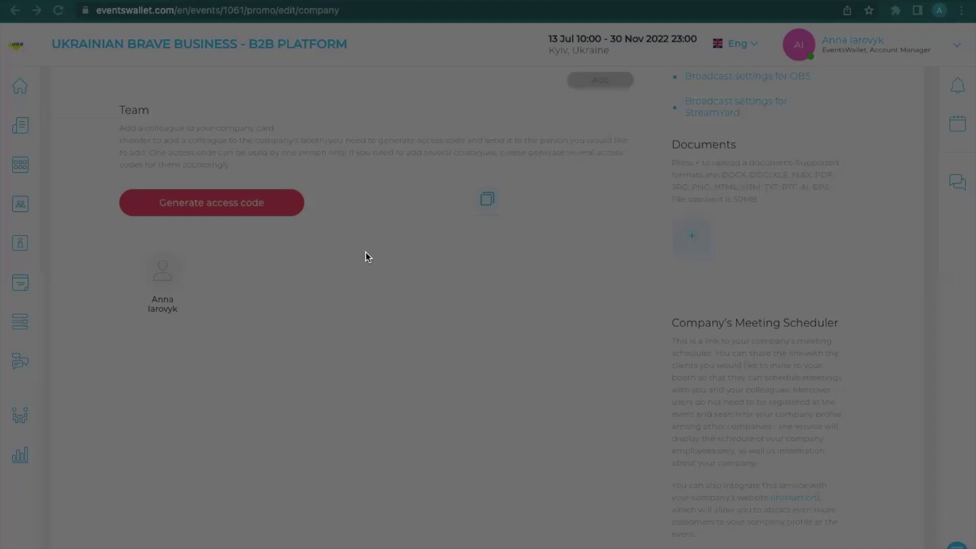
pyautogui.click(372, 269)
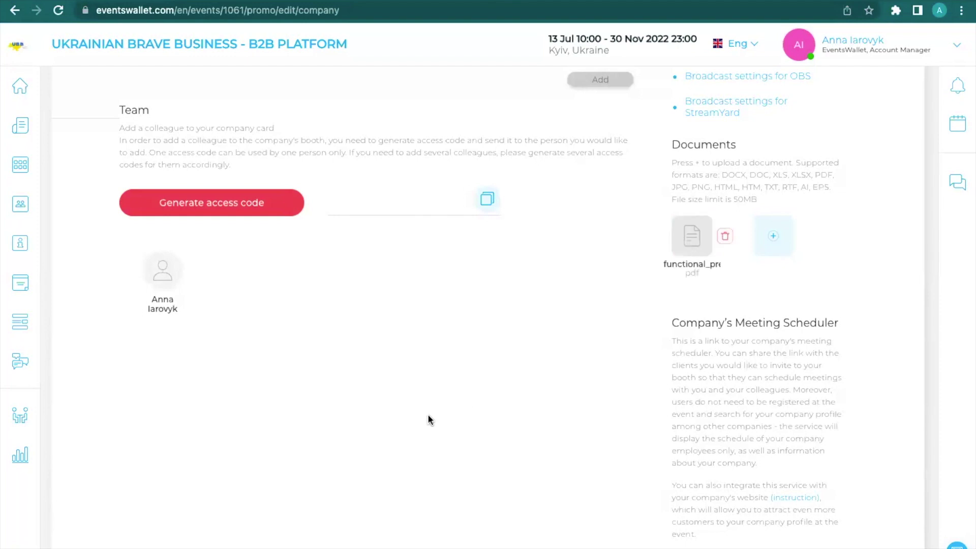
pyautogui.scroll(-5, 428, 420)
pyautogui.click(498, 458)
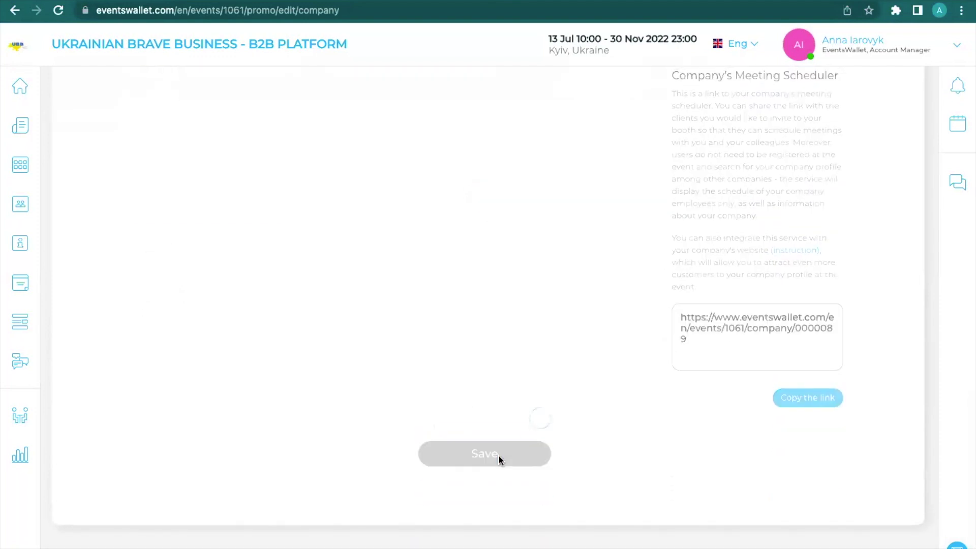
# Step: Return to the Expo hall and open the EventsWallet company's booth
pyautogui.scroll(10, 366, 338)
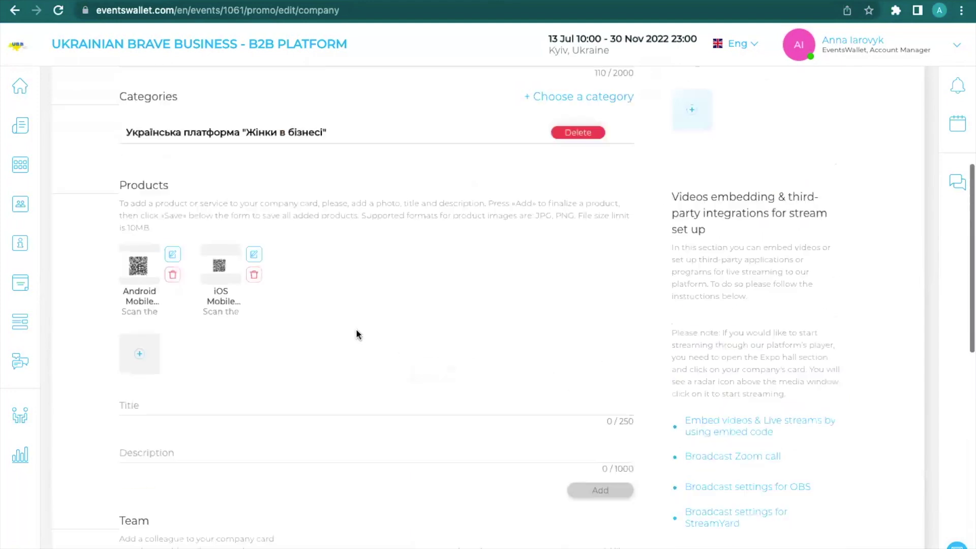
pyautogui.moveTo(39, 168)
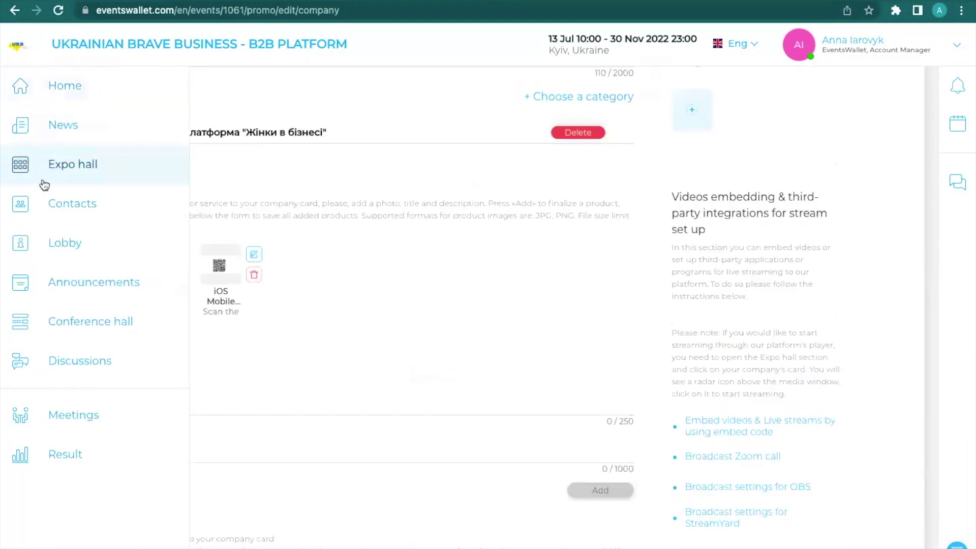
pyautogui.click(42, 179)
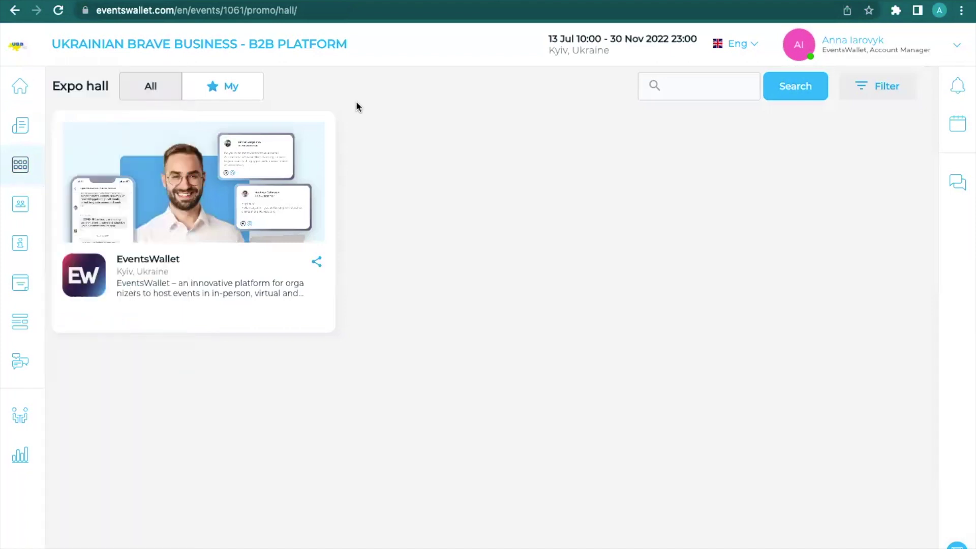
pyautogui.click(212, 199)
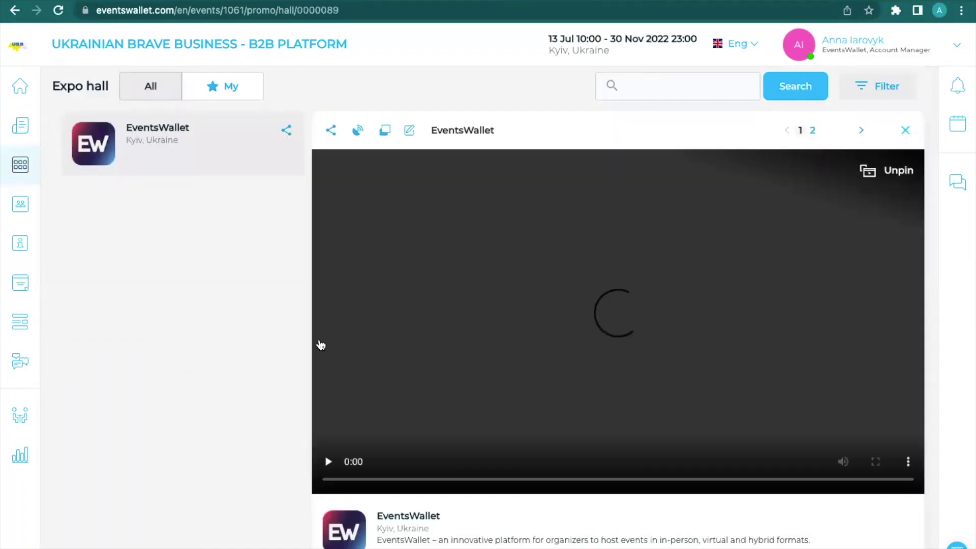
# Step: Check the booth's products and documents, open the functional_prese.pptx.pdf document and close it
pyautogui.scroll(-4, 320, 345)
pyautogui.click(614, 442)
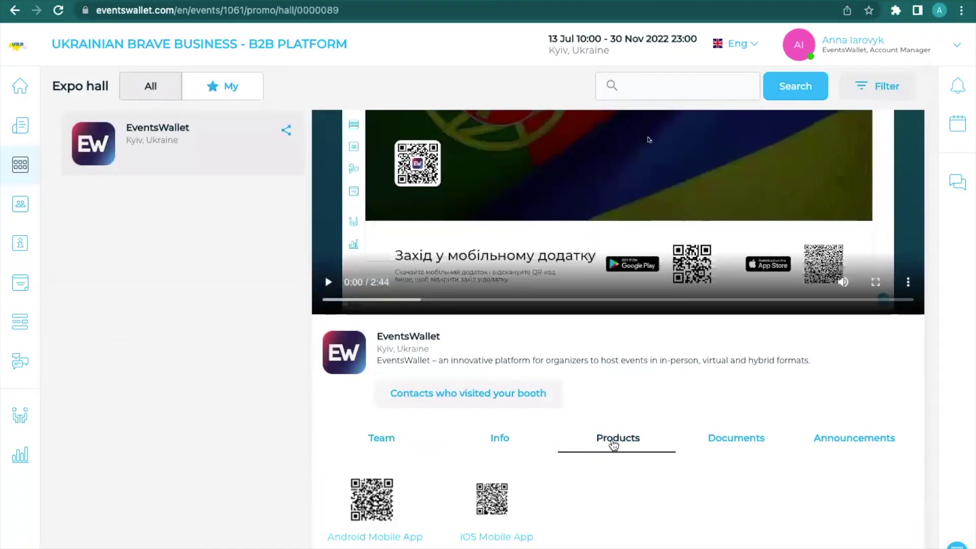
pyautogui.click(737, 439)
pyautogui.scroll(-2, 528, 475)
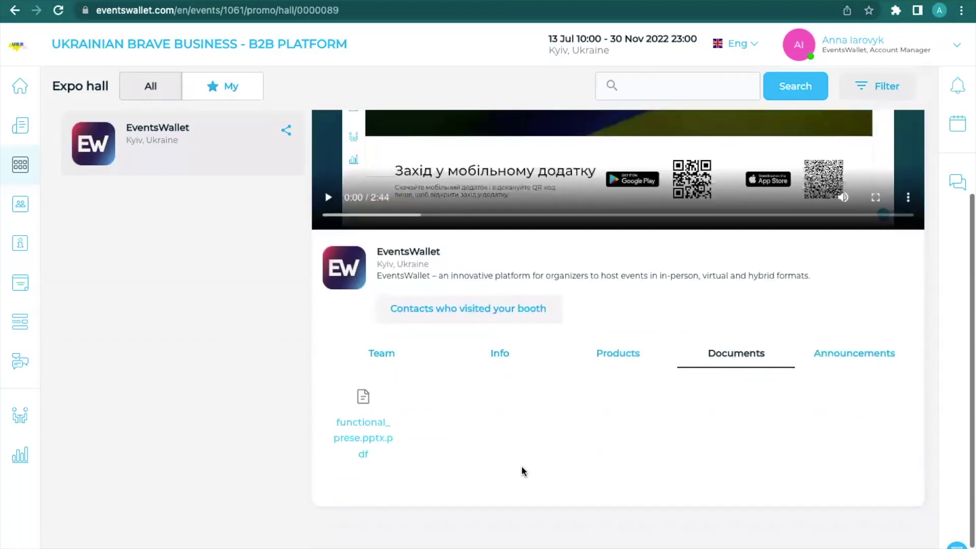
pyautogui.click(363, 438)
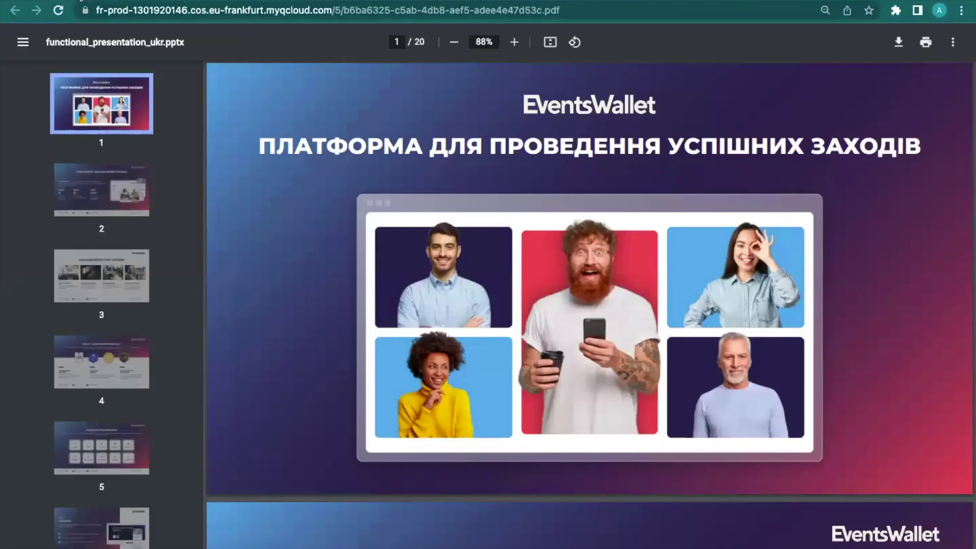
pyautogui.click(81, 2)
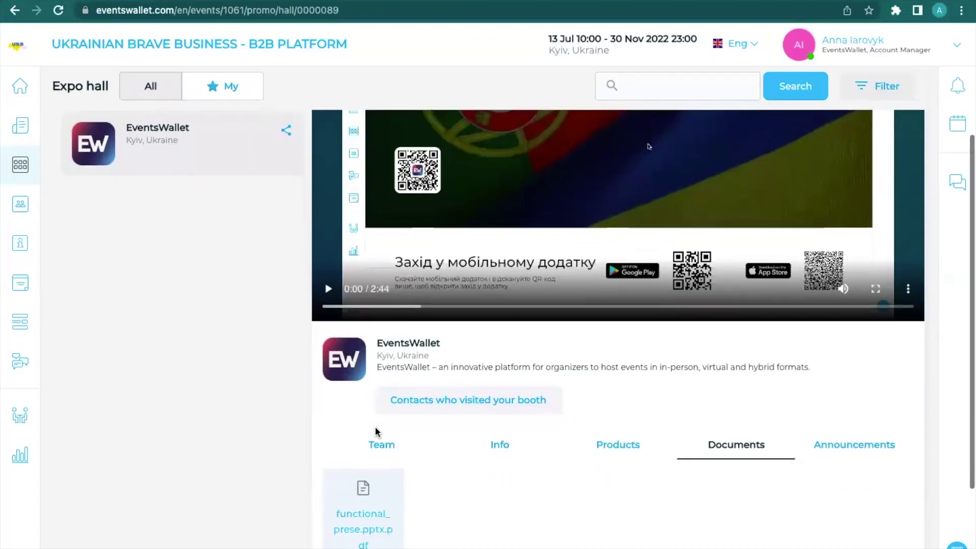
# Step: Reopen the company information for editing from the booth page and dismiss the account overview
pyautogui.scroll(4, 376, 431)
pyautogui.scroll(-3, 375, 432)
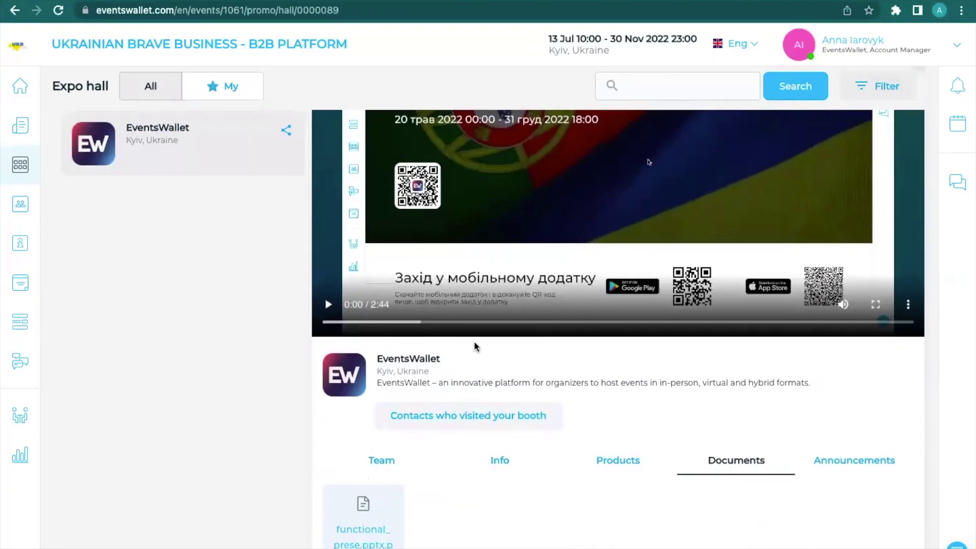
pyautogui.click(798, 60)
pyautogui.click(898, 282)
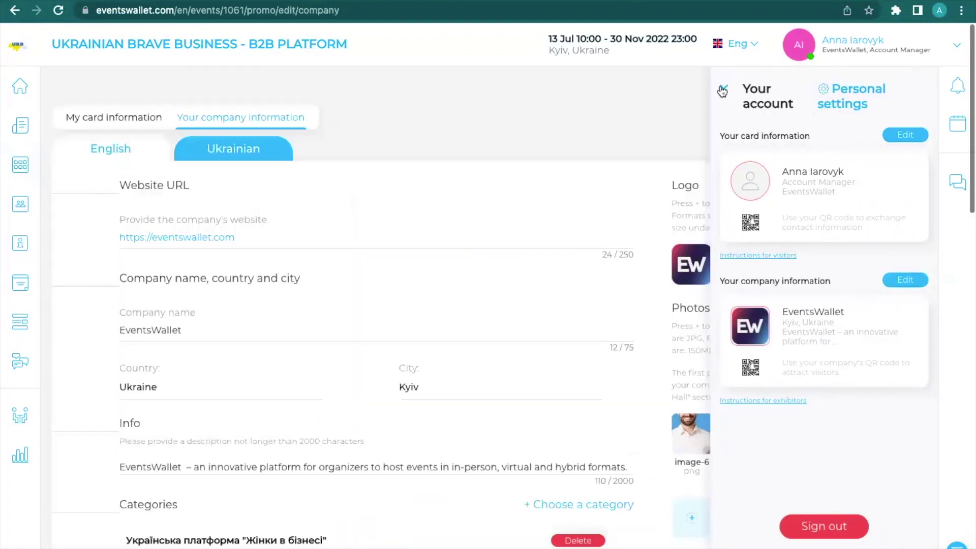
pyautogui.click(723, 91)
# Step: Examine the settings for embedding videos and live streams by embed code, and close them without entering a code
pyautogui.scroll(-3, 311, 456)
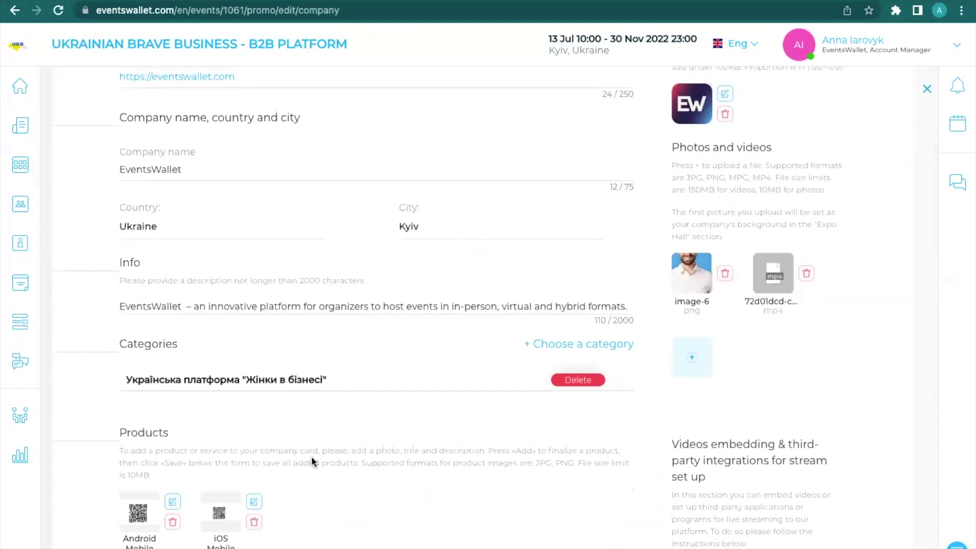
pyautogui.scroll(-3, 312, 460)
pyautogui.scroll(-2, 312, 461)
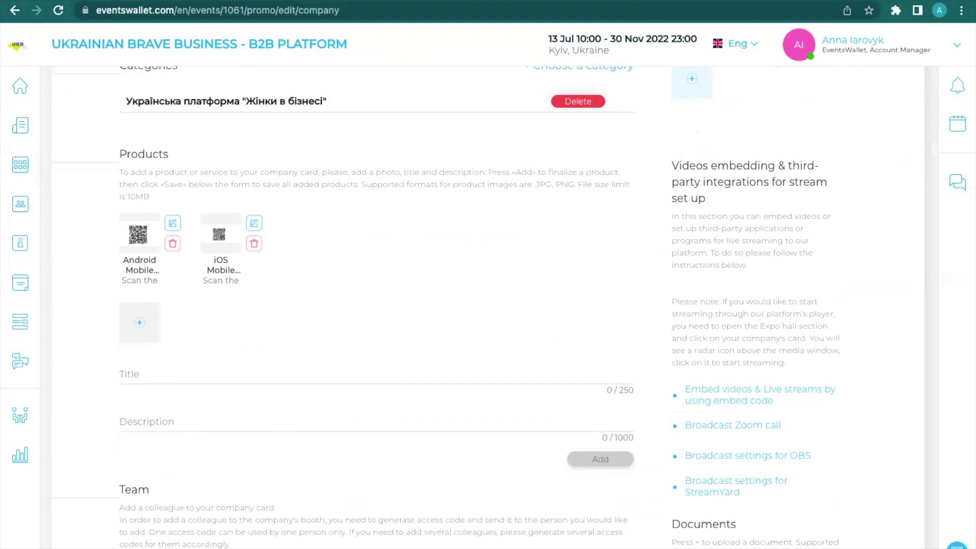
pyautogui.click(700, 395)
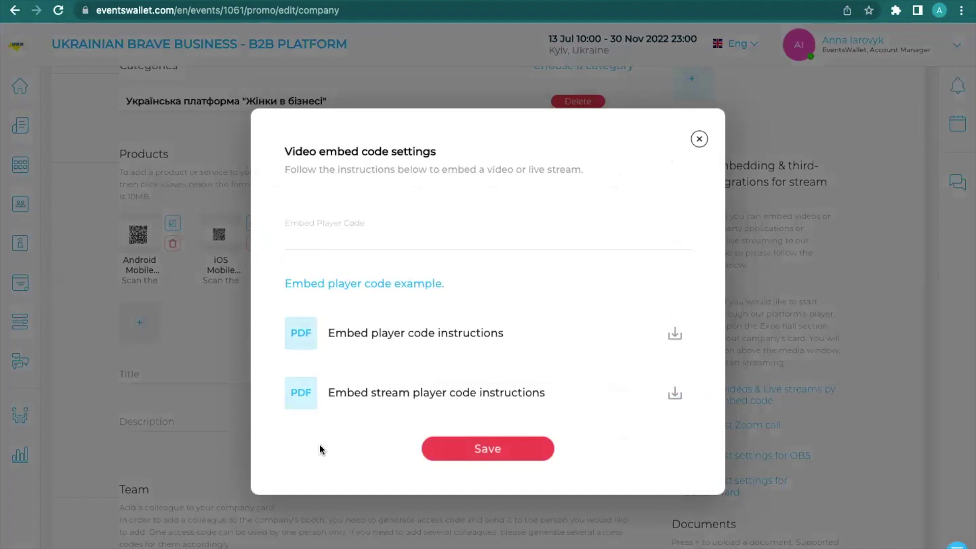
pyautogui.click(699, 139)
# Step: Switch the site language to Ukrainian and go to the Products and Team sections of the company information
pyautogui.click(735, 45)
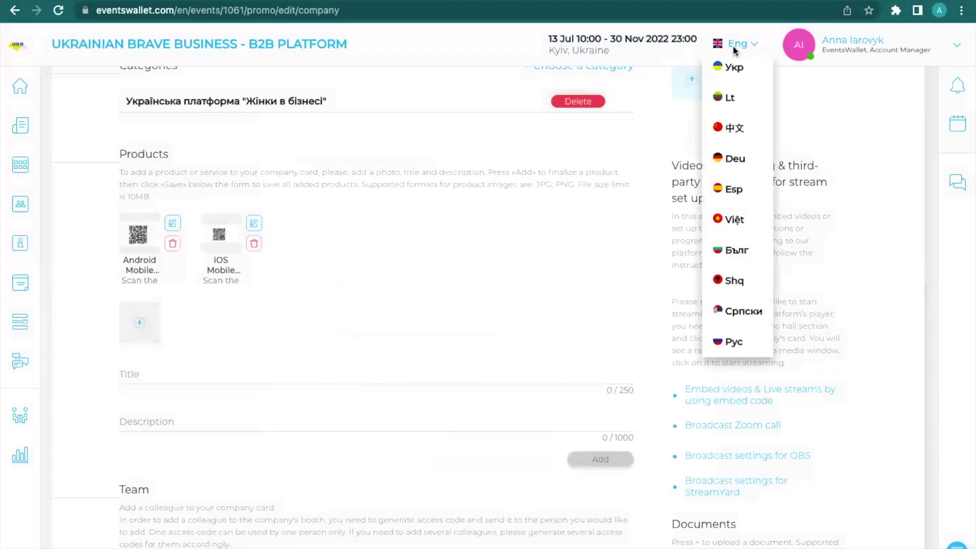
pyautogui.click(729, 68)
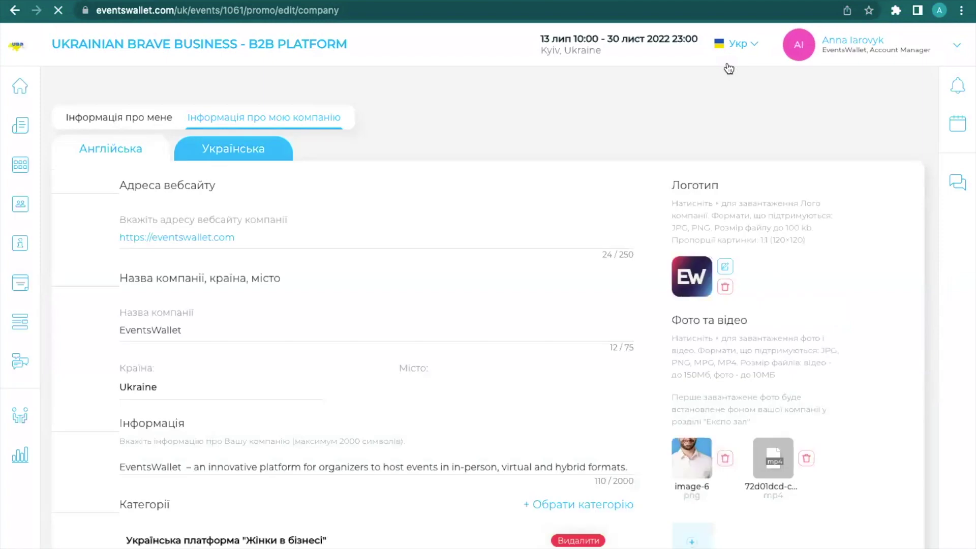
pyautogui.scroll(-15, 414, 404)
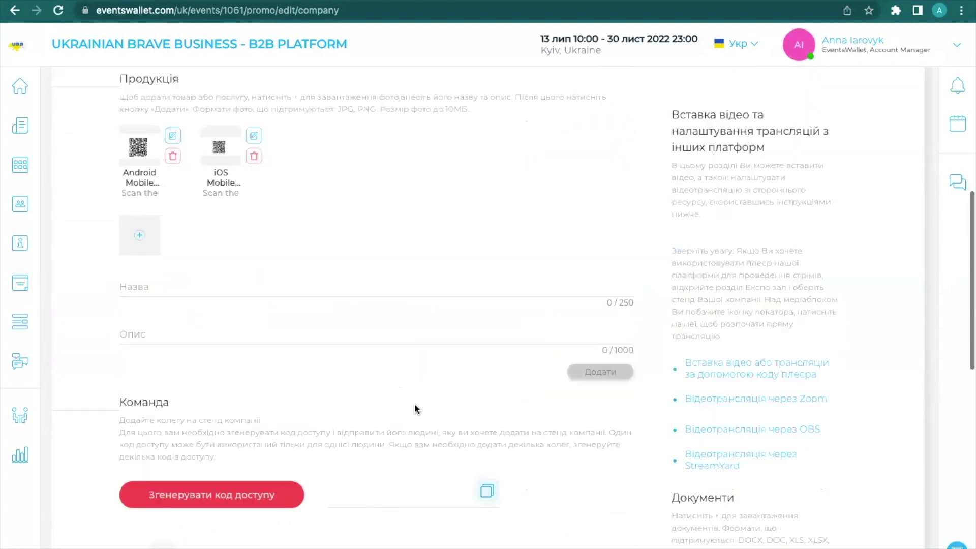
# Step: Open the settings for inserting a video or broadcast by player code in the company information
pyautogui.scroll(-5, 443, 492)
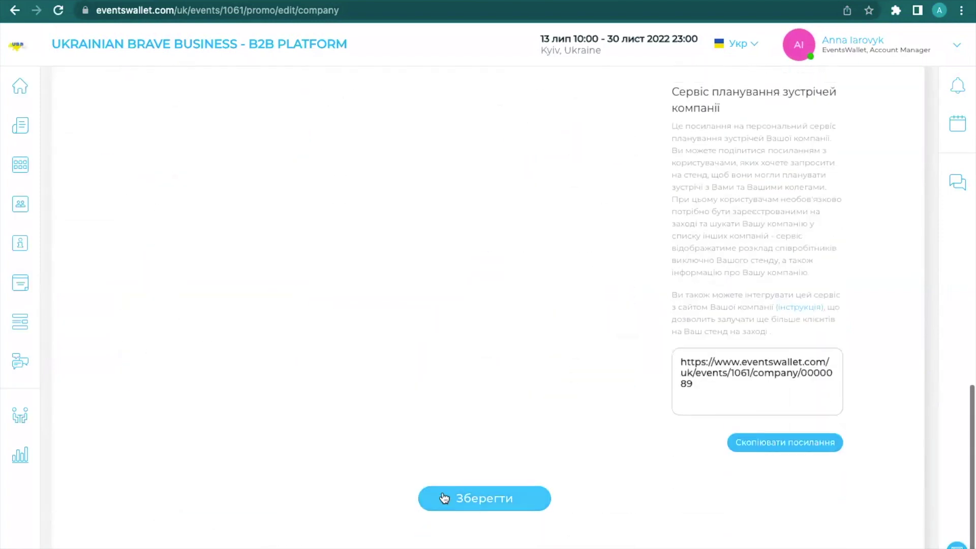
pyautogui.scroll(10, 444, 492)
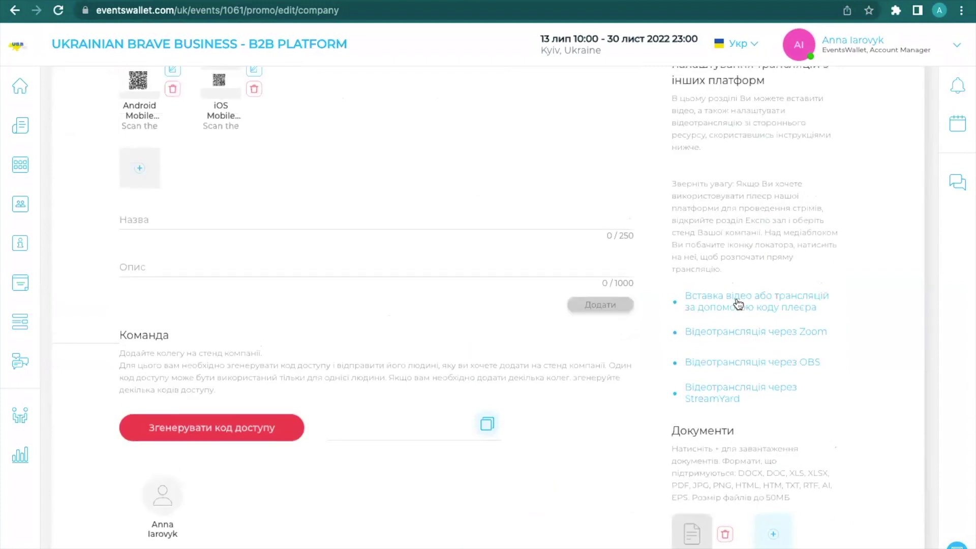
pyautogui.click(738, 304)
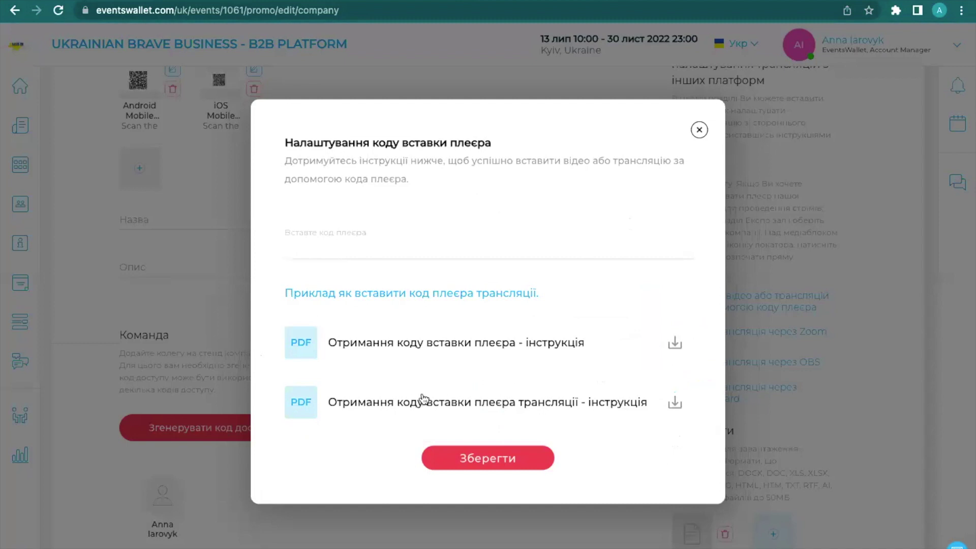
# Step: Switch to the YouTube webinar about working on the UBB export platform and copy its complete iframe embed code
pyautogui.click(726, 0)
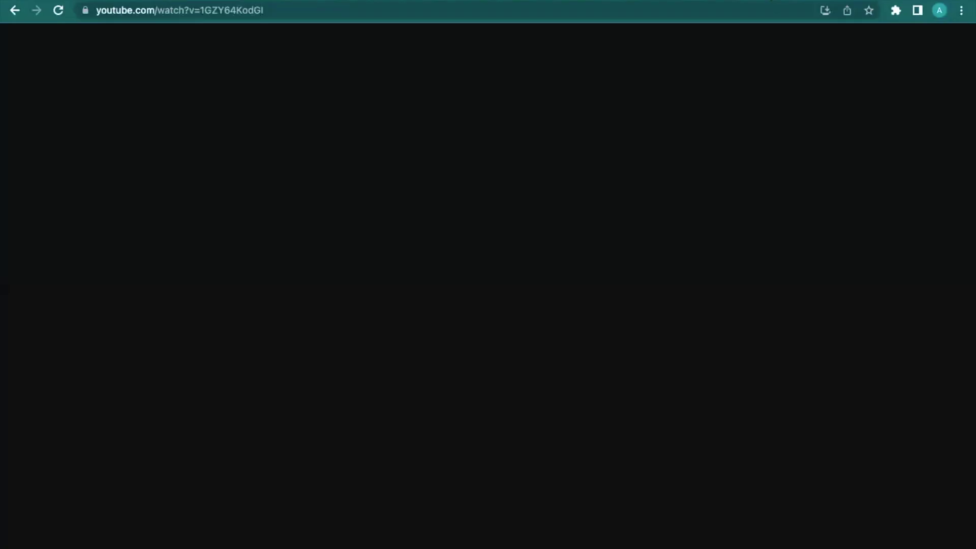
pyautogui.scroll(-3, 465, 349)
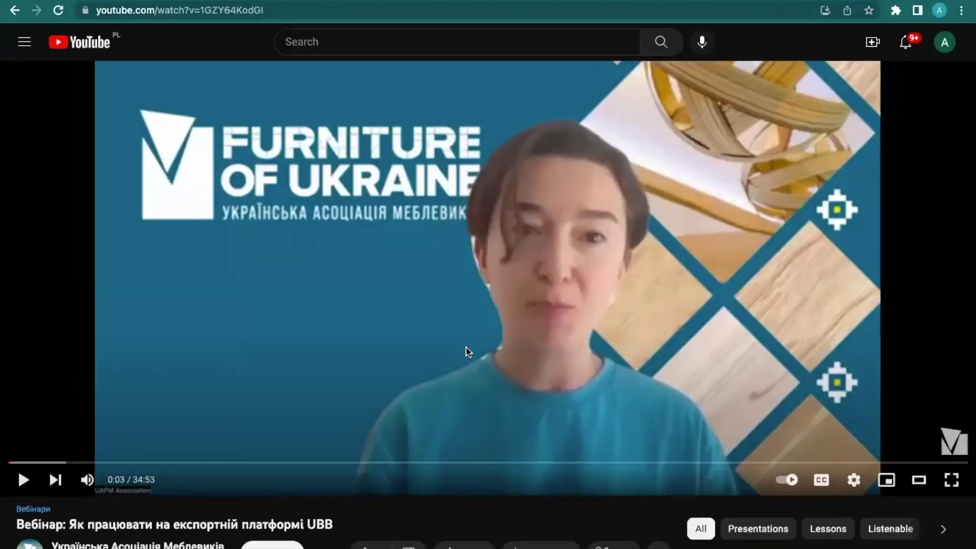
pyautogui.click(465, 414)
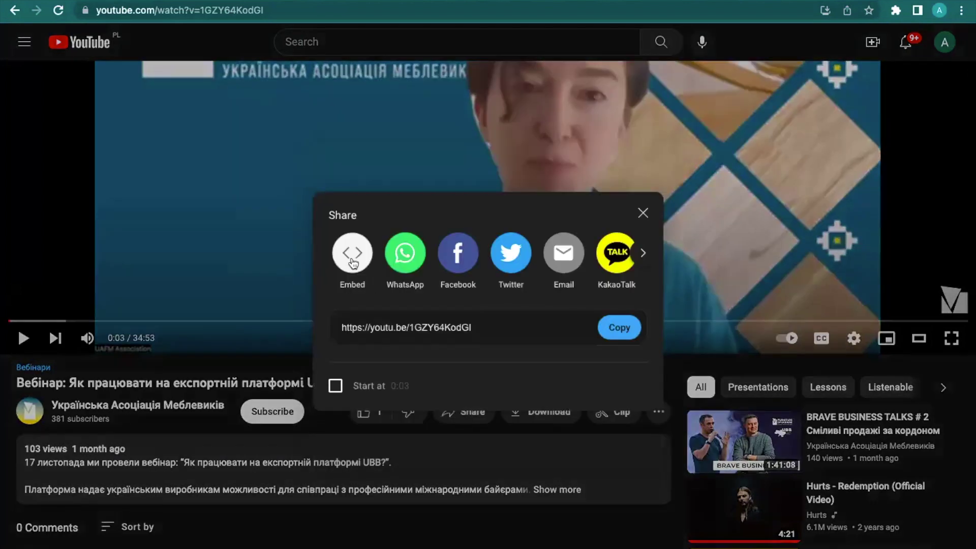
pyautogui.click(360, 261)
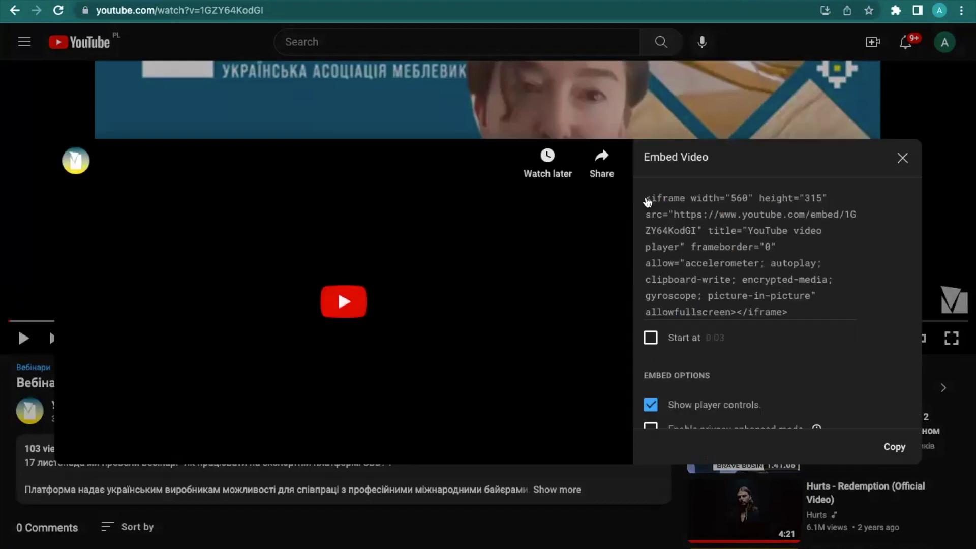
pyautogui.click(656, 198)
pyautogui.moveTo(656, 198); pyautogui.dragTo(808, 315)
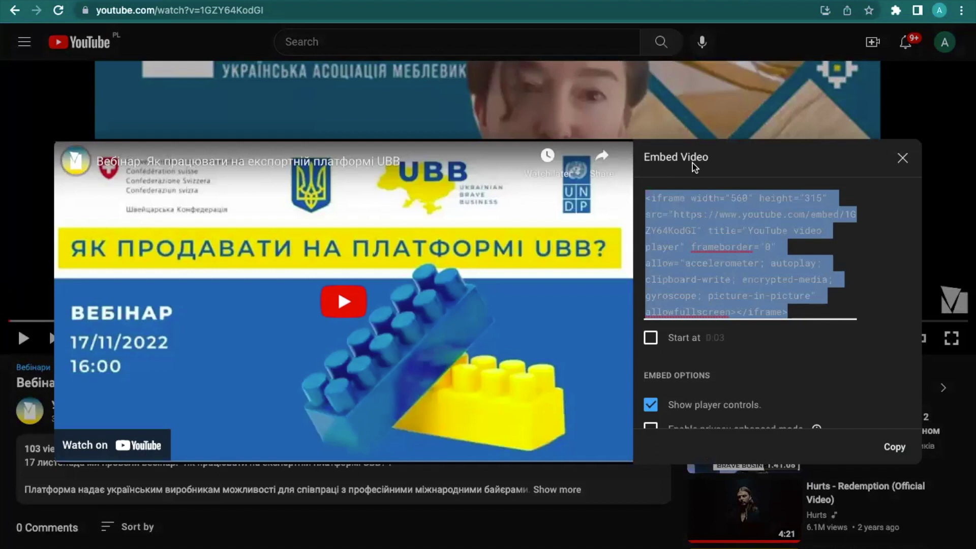
pyautogui.rightClick(693, 273)
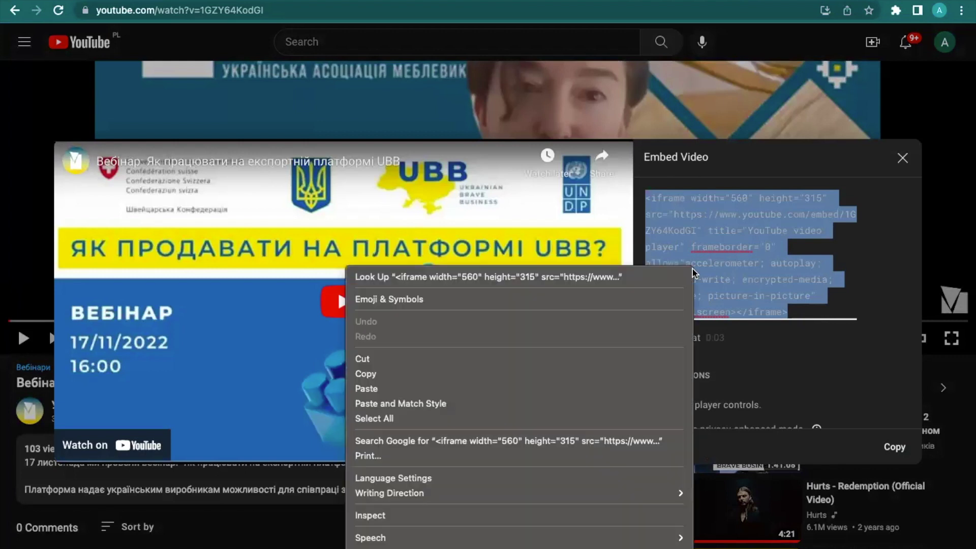
pyautogui.click(523, 375)
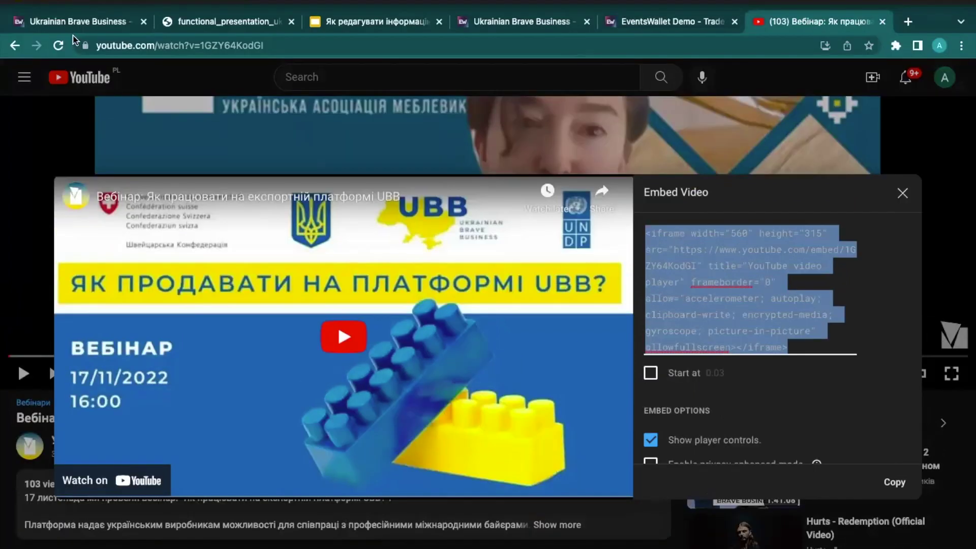
# Step: Return to EventsWallet, paste the copied iframe as the player code, and save it along with the company information
pyautogui.click(75, 23)
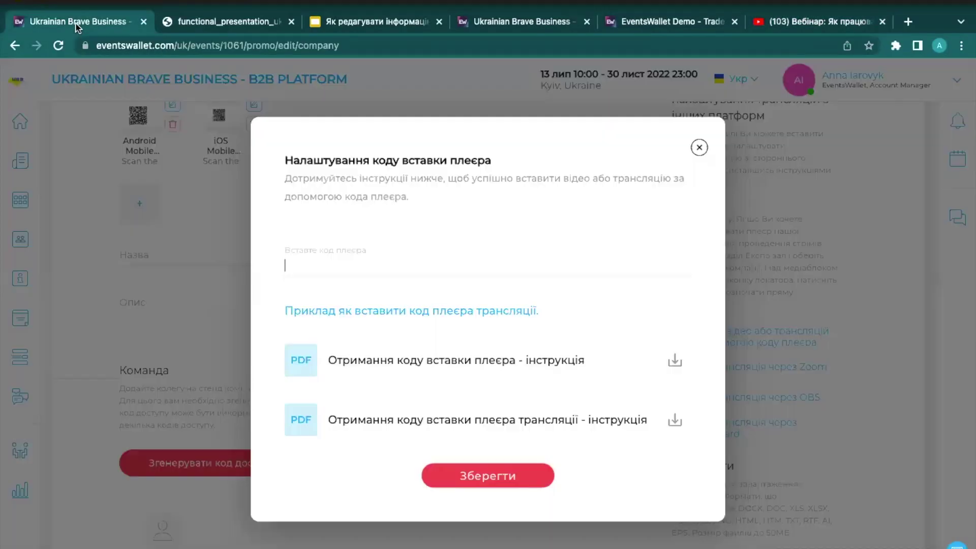
pyautogui.rightClick(295, 251)
pyautogui.click(340, 350)
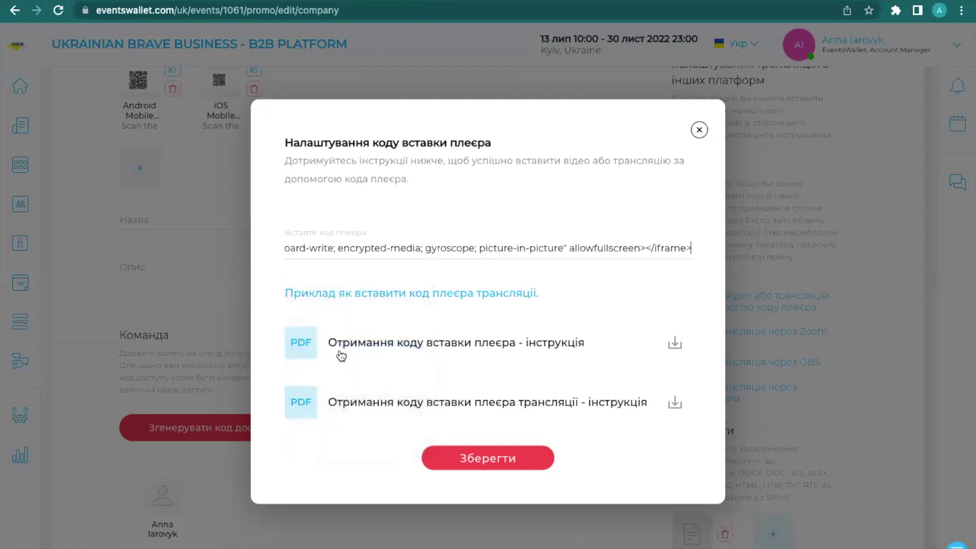
pyautogui.click(495, 460)
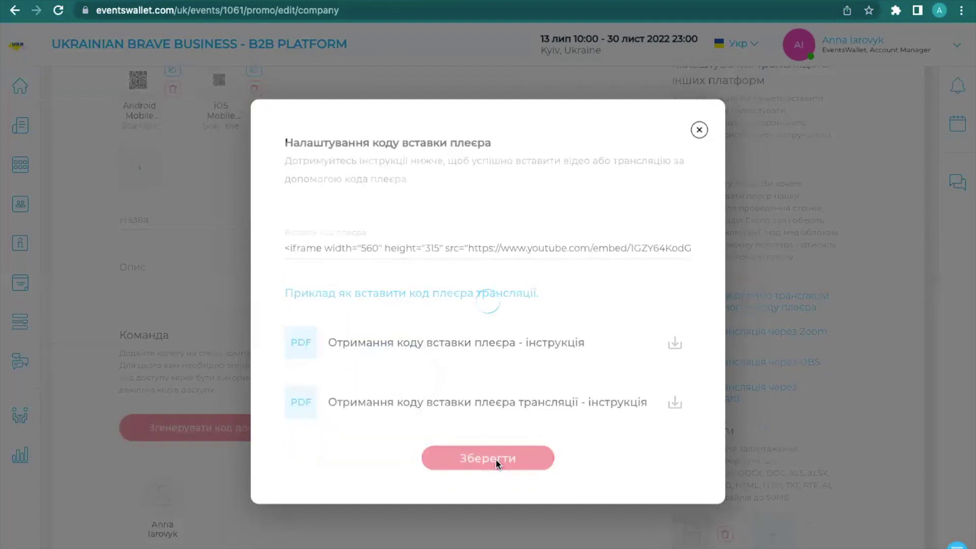
pyautogui.scroll(-10, 458, 537)
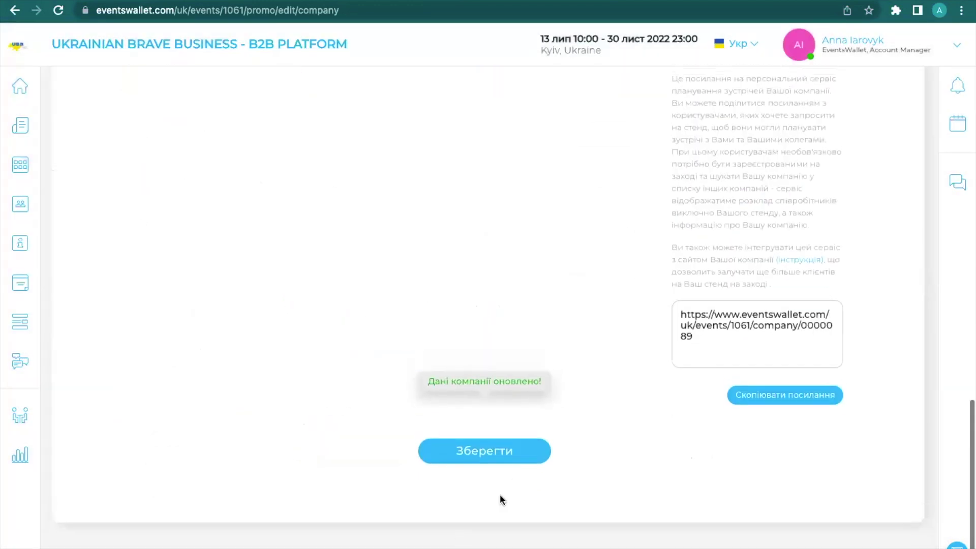
pyautogui.click(502, 458)
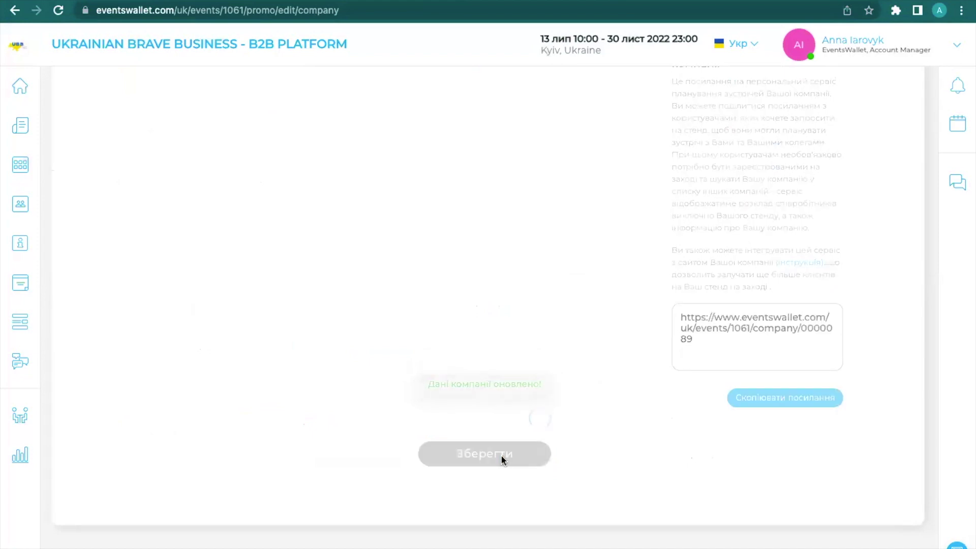
# Step: Go to the Expo hall, switch the site language to English, and open the company's own booth
pyautogui.moveTo(11, 192)
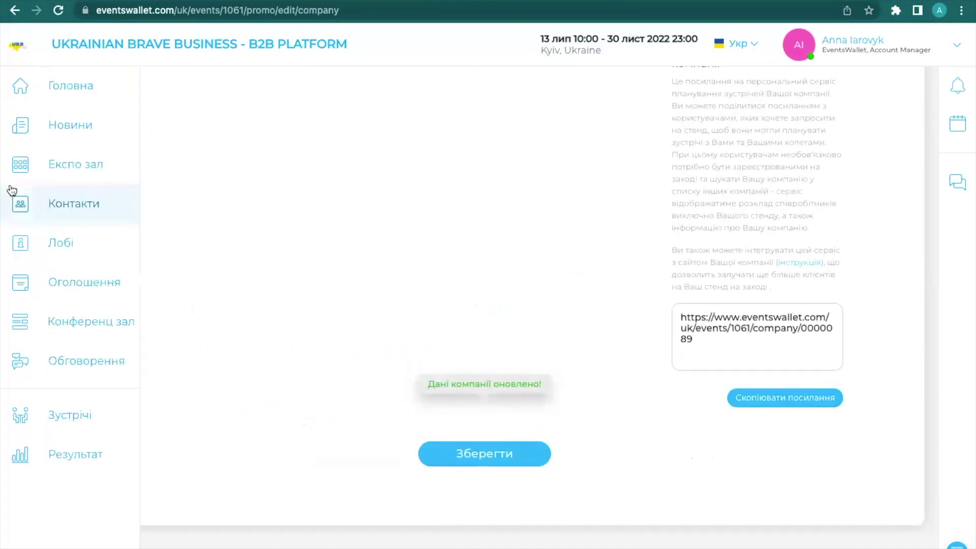
pyautogui.click(63, 164)
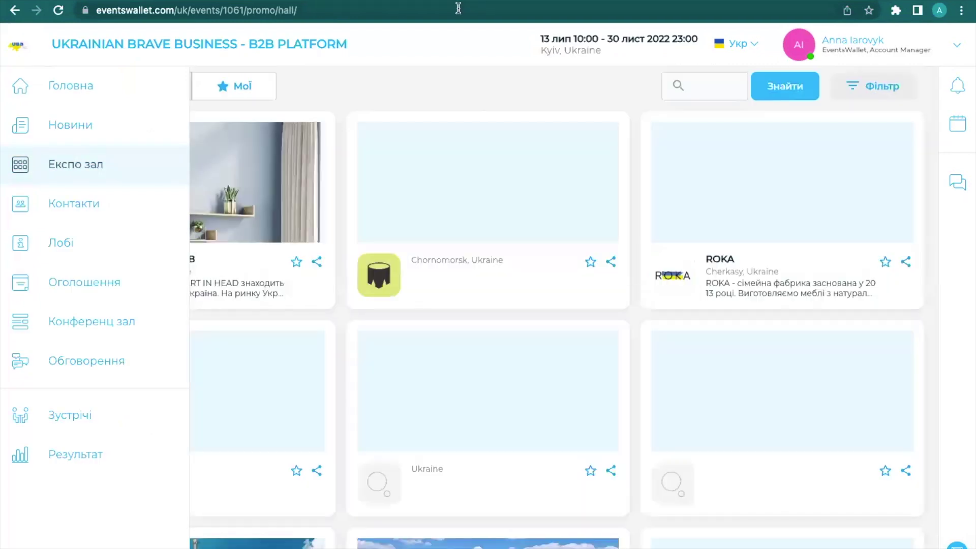
pyautogui.click(230, 91)
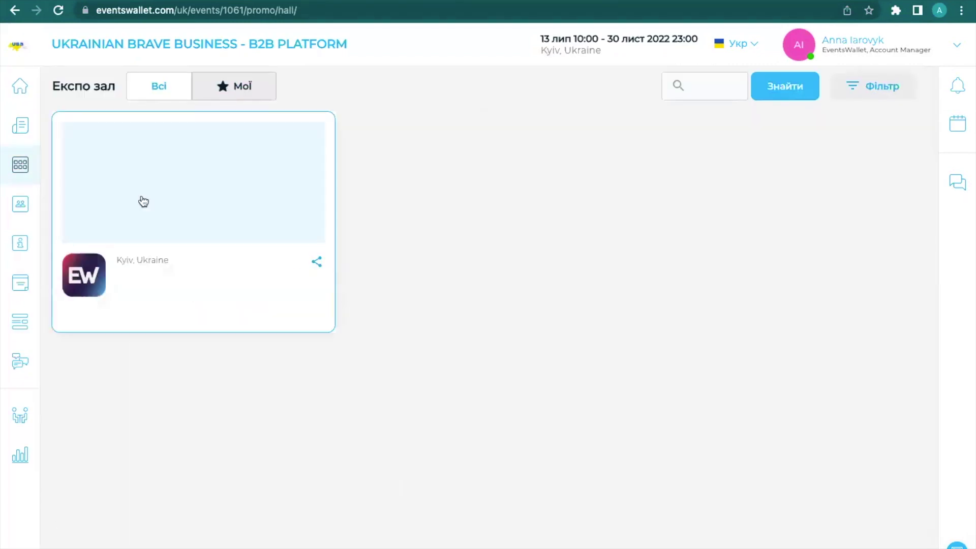
pyautogui.click(726, 41)
pyautogui.click(732, 68)
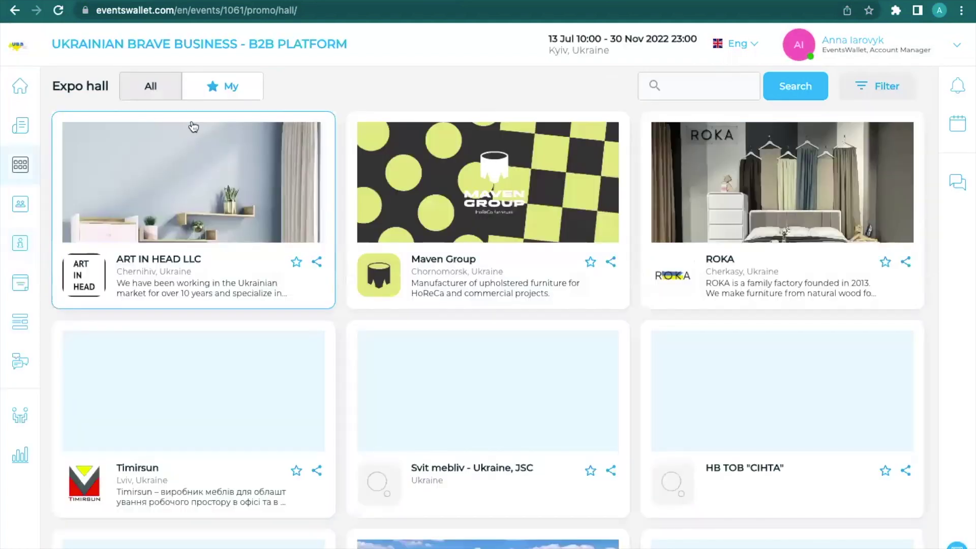
pyautogui.click(222, 88)
pyautogui.click(157, 189)
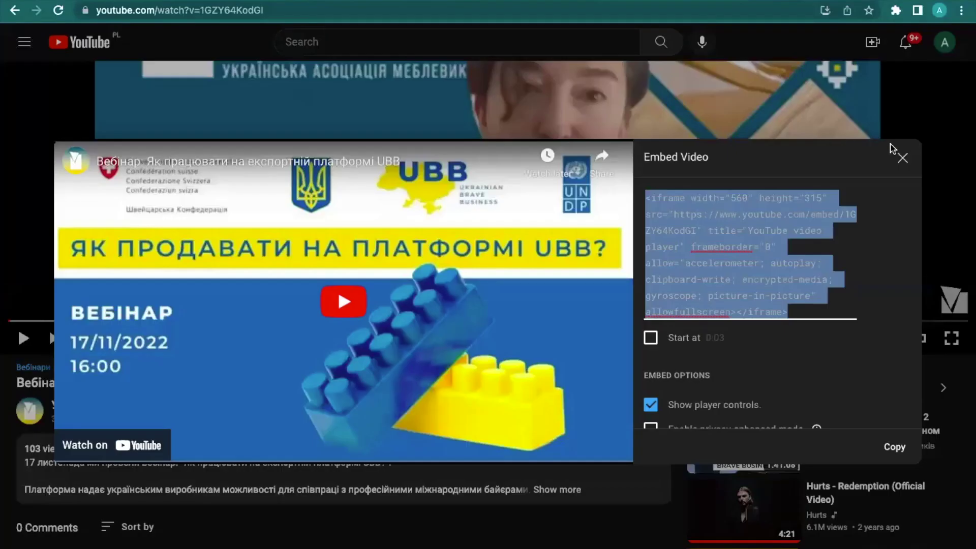
# Step: Dismiss YouTube's Embed Video window, briefly play the webinar embedded in the EventsWallet booth, and close the video suggestions
pyautogui.click(904, 159)
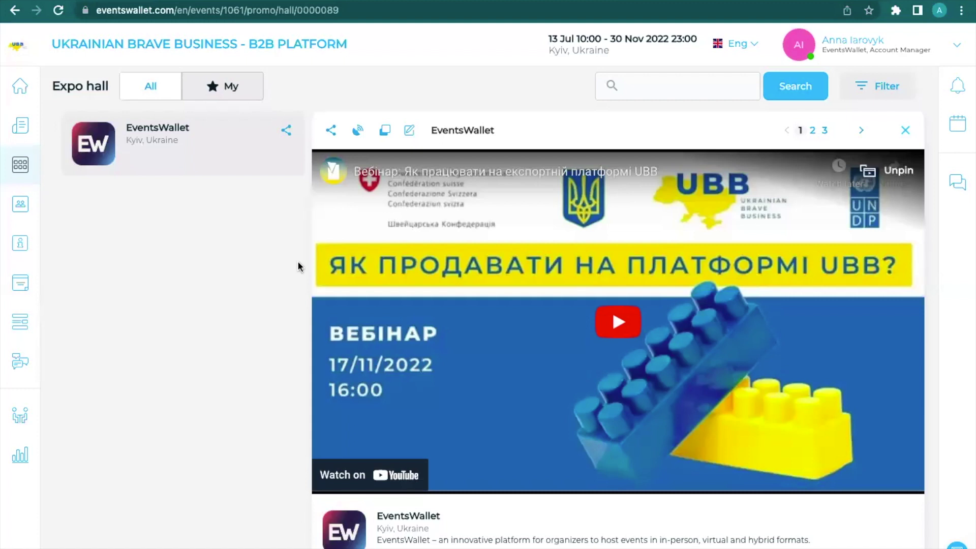
pyautogui.click(623, 327)
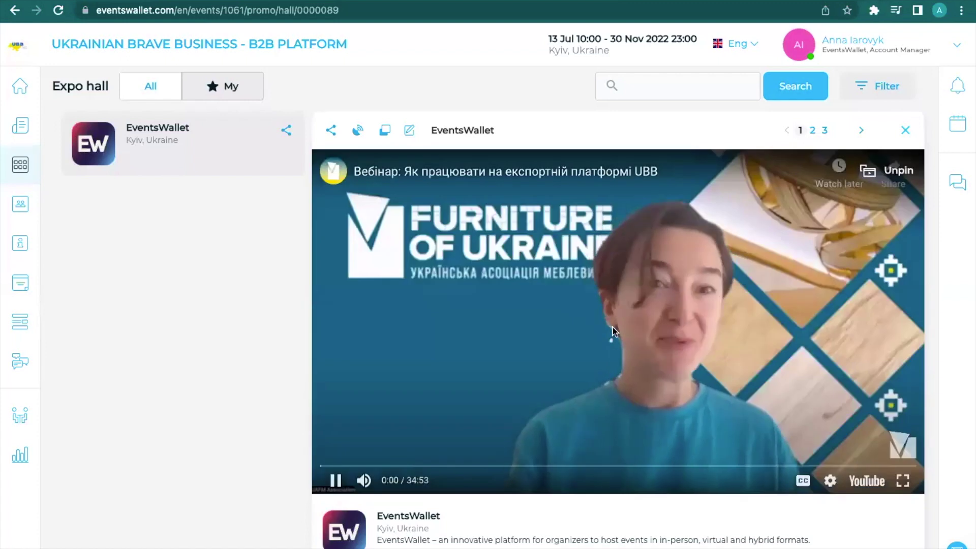
pyautogui.click(335, 483)
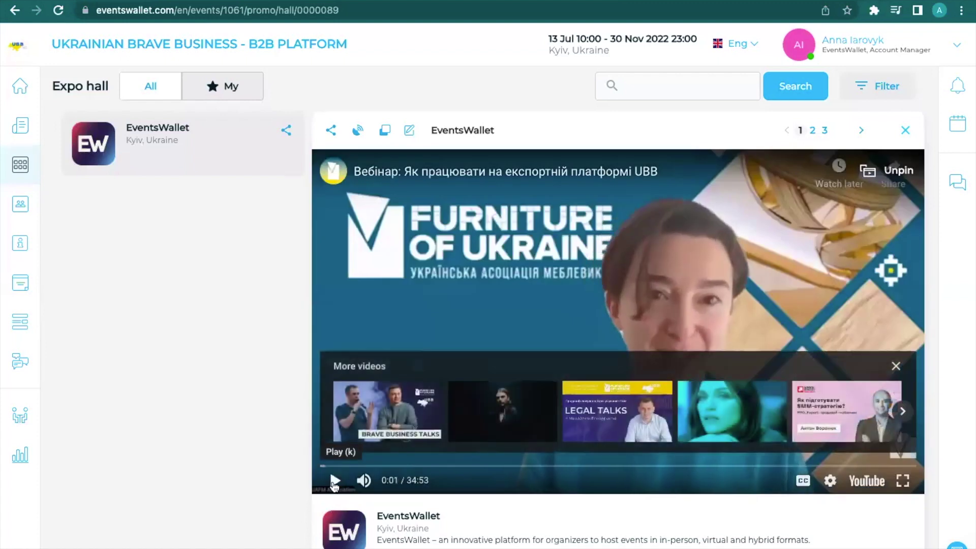
pyautogui.click(896, 366)
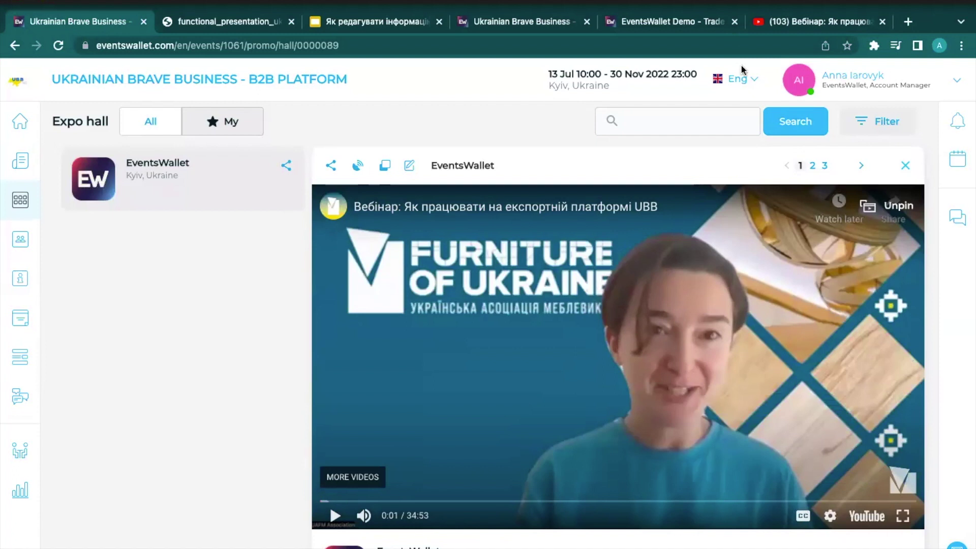
# Step: Reopen the company information for editing from the account overview and dismiss the overview
pyautogui.click(804, 84)
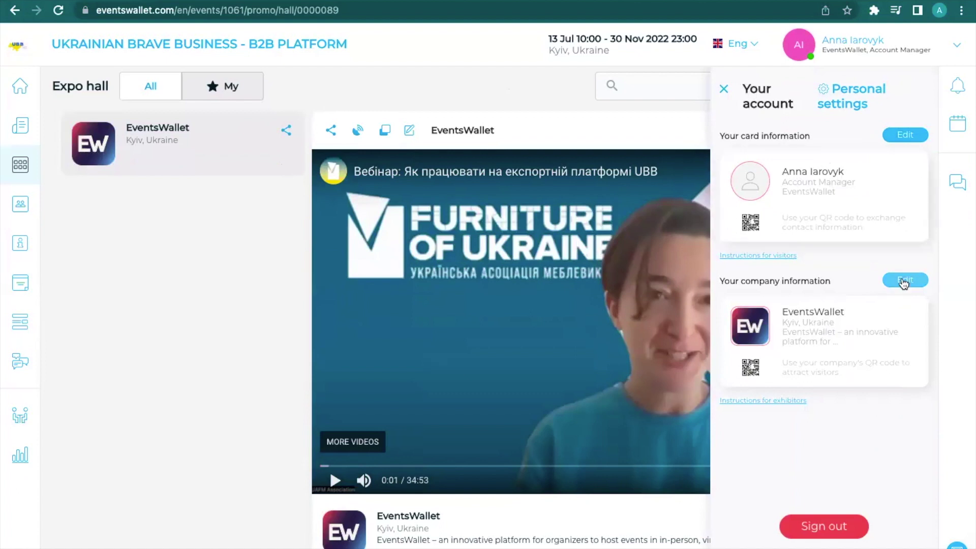
pyautogui.click(904, 281)
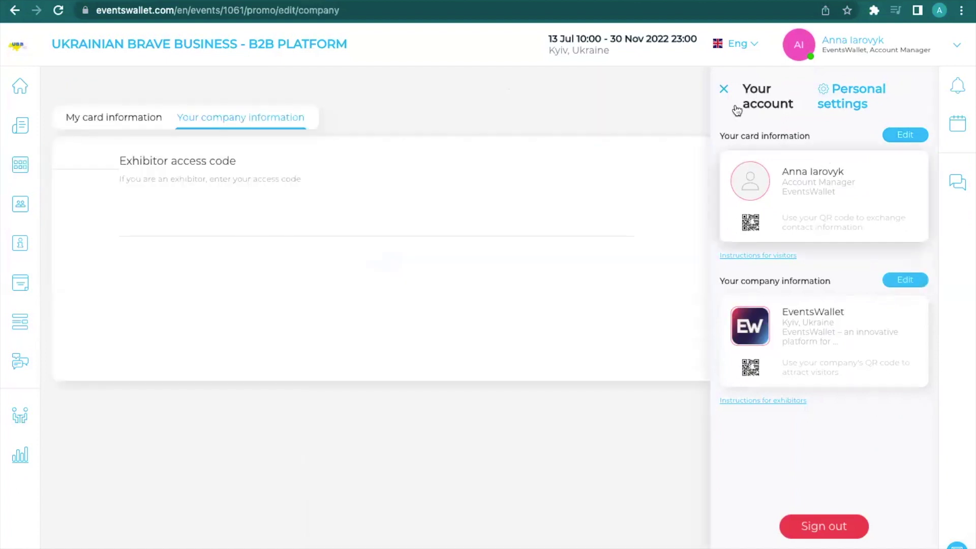
pyautogui.click(724, 89)
# Step: Examine the English company information from the website, logo and media through the products, team and documents sections
pyautogui.scroll(-2, 270, 299)
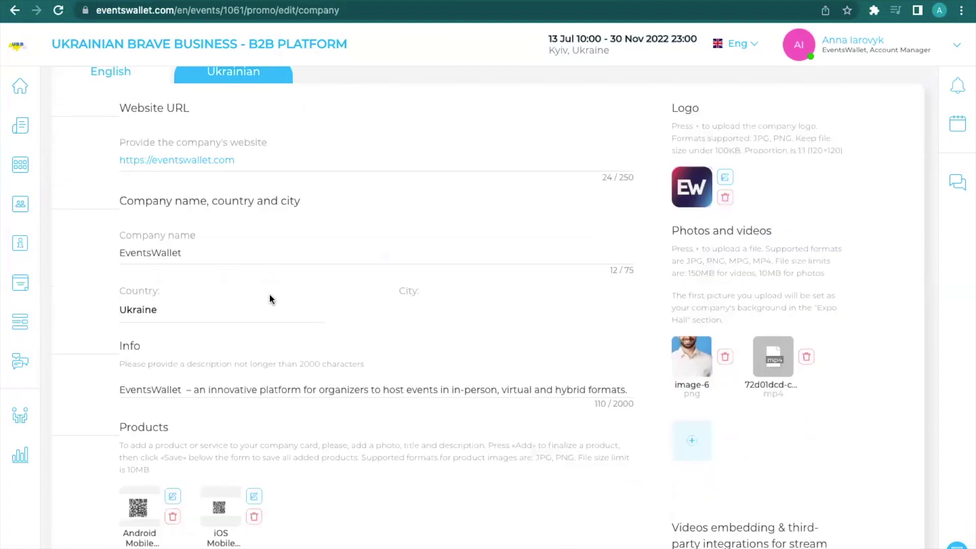
pyautogui.scroll(-4, 269, 299)
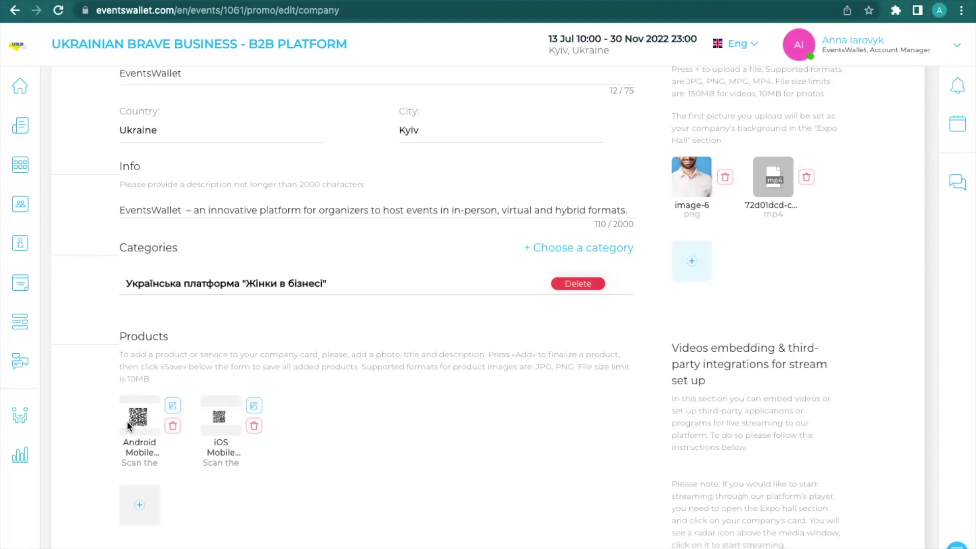
pyautogui.scroll(-8, 127, 425)
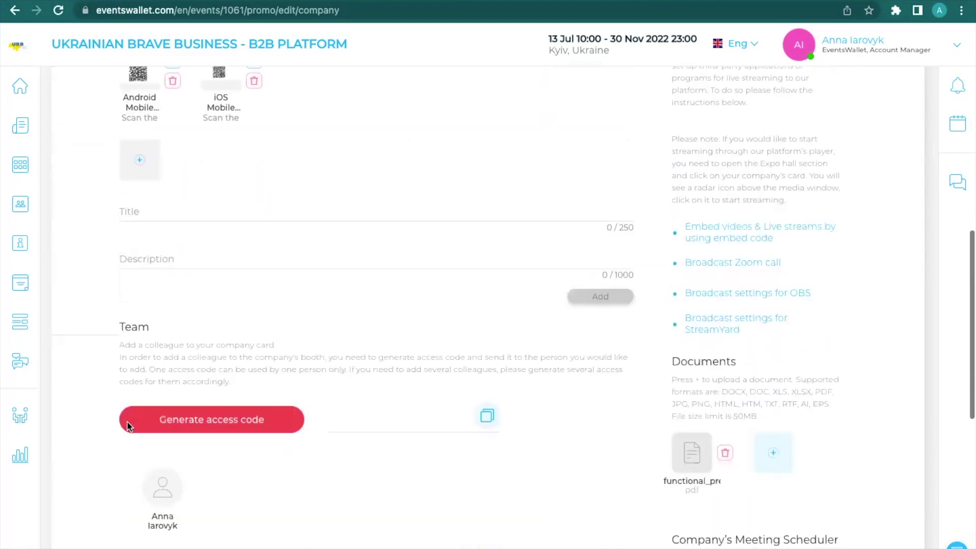
pyautogui.scroll(6, 331, 201)
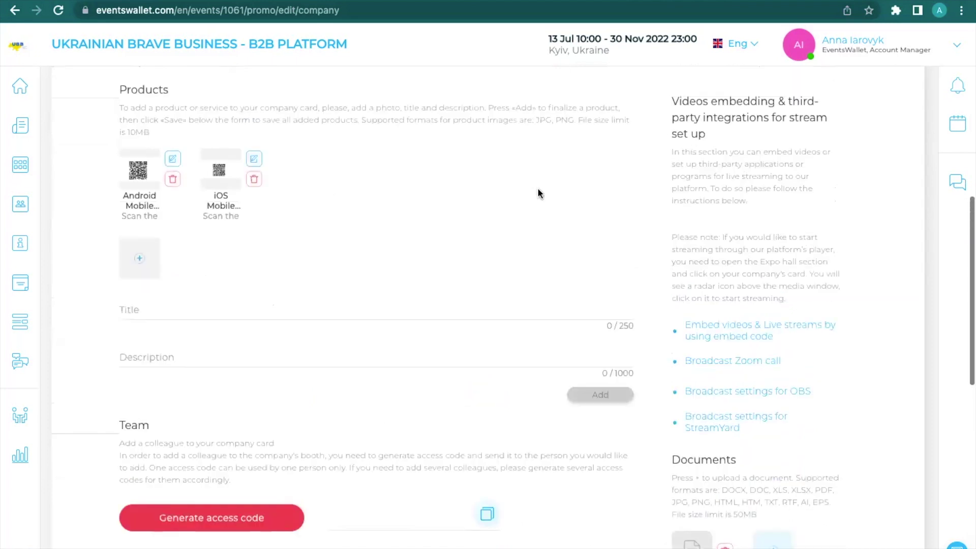
pyautogui.scroll(-5, 538, 191)
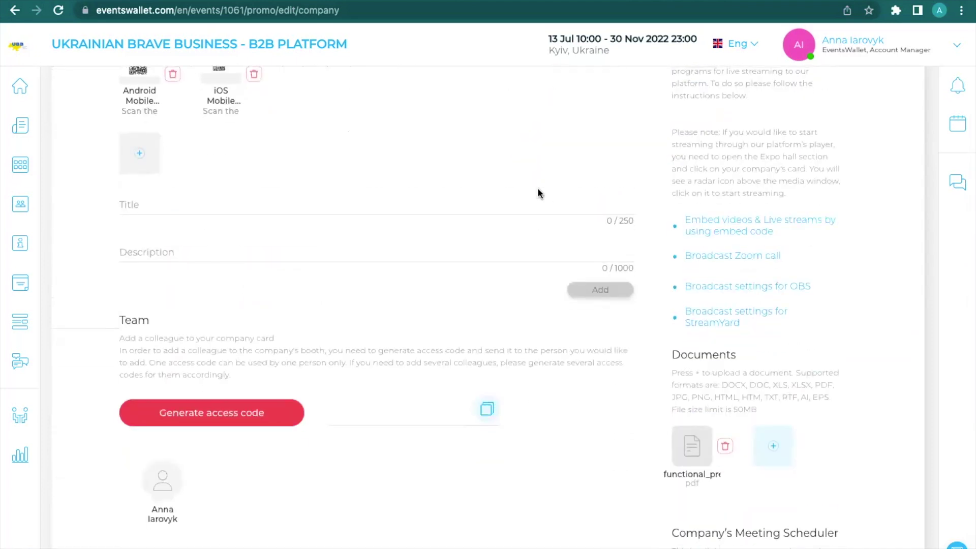
pyautogui.scroll(10, 538, 188)
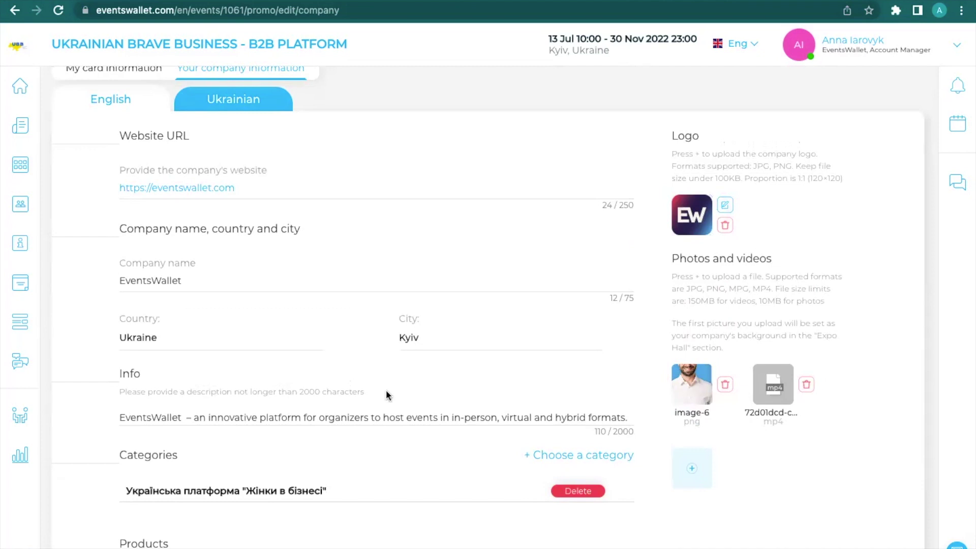
pyautogui.scroll(-10, 386, 393)
pyautogui.scroll(2, 386, 395)
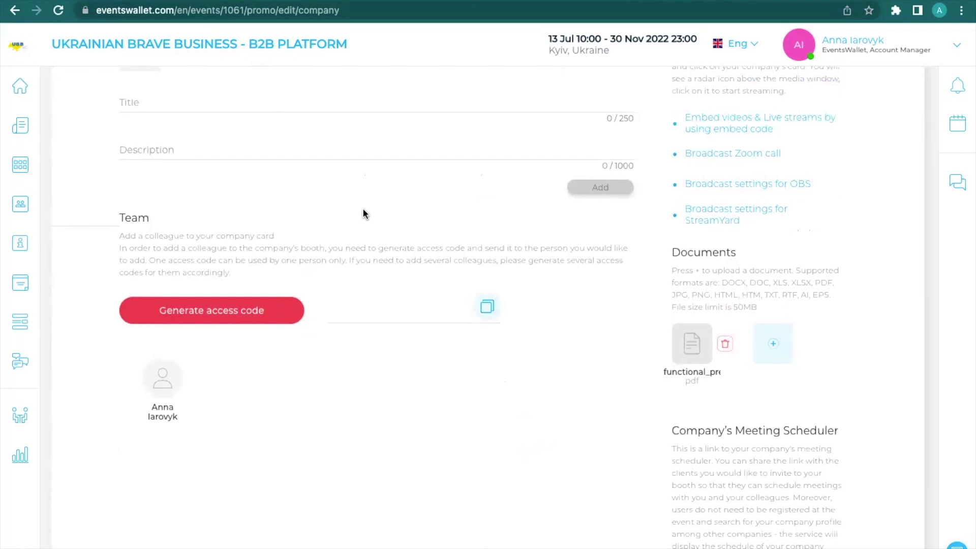
pyautogui.scroll(1, 363, 213)
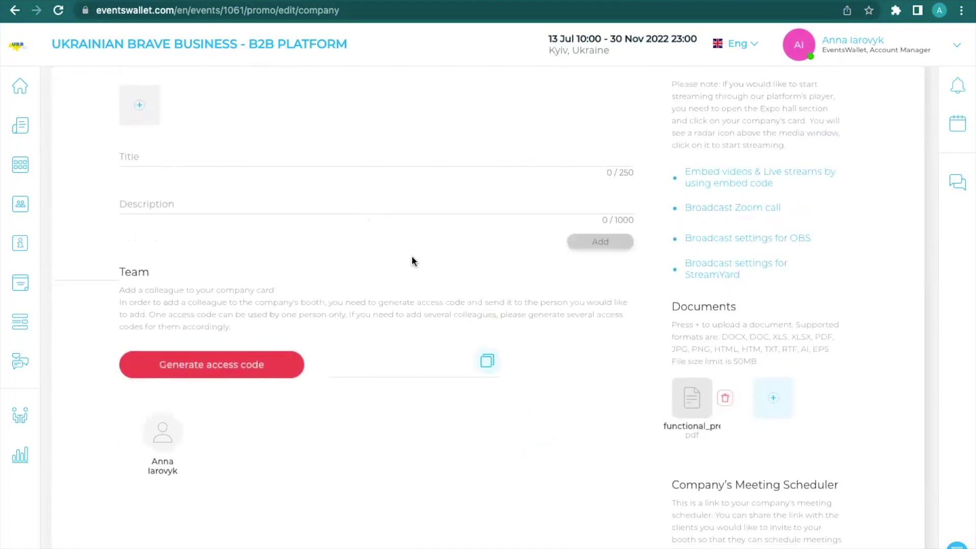
# Step: Switch the site language from English to Ukrainian
pyautogui.scroll(10, 414, 262)
pyautogui.click(724, 43)
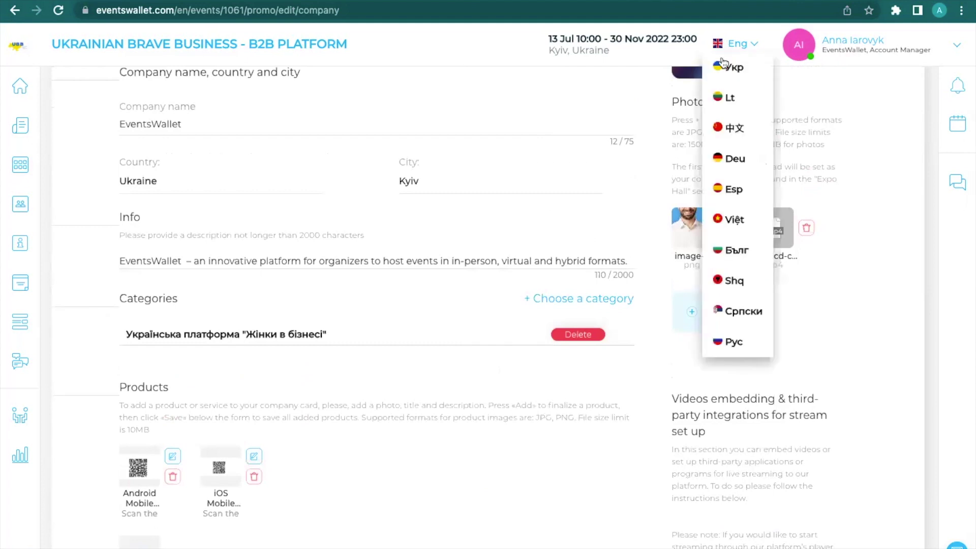
pyautogui.click(732, 67)
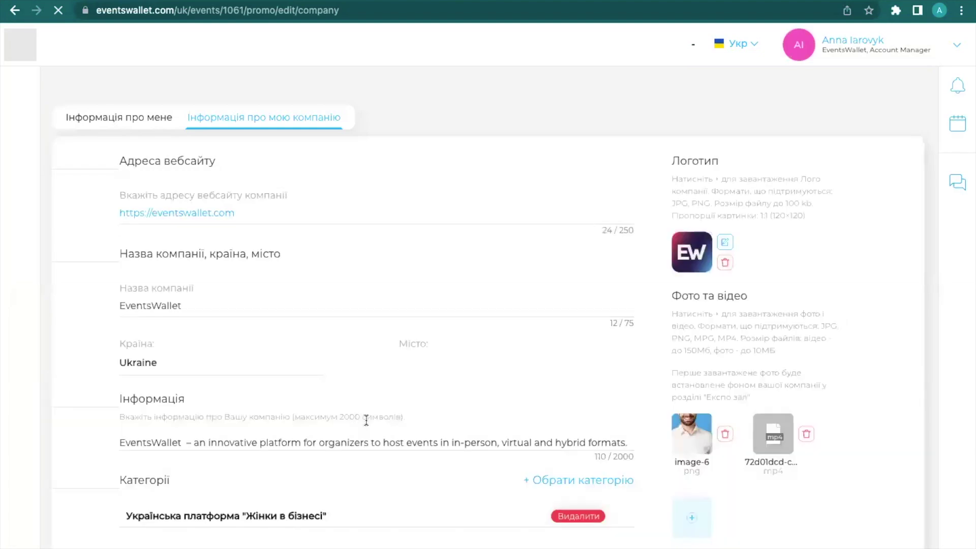
# Step: Generate an access code for a colleague in the company's team section and copy it
pyautogui.scroll(-15, 366, 420)
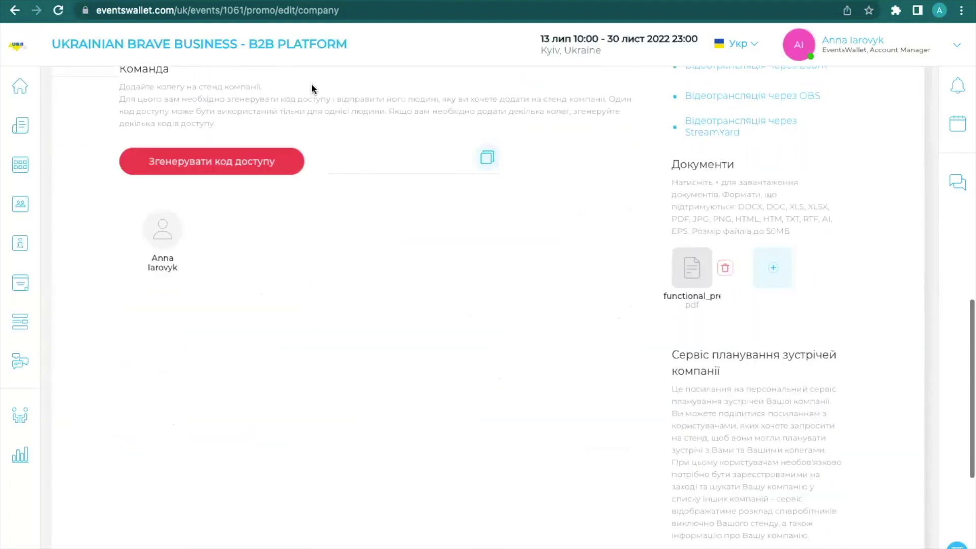
pyautogui.scroll(2, 206, 209)
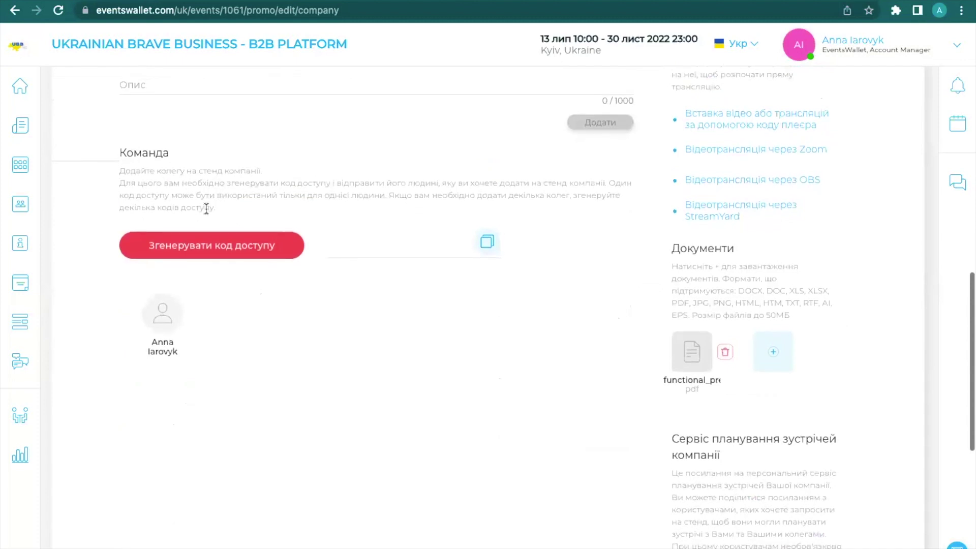
pyautogui.click(204, 249)
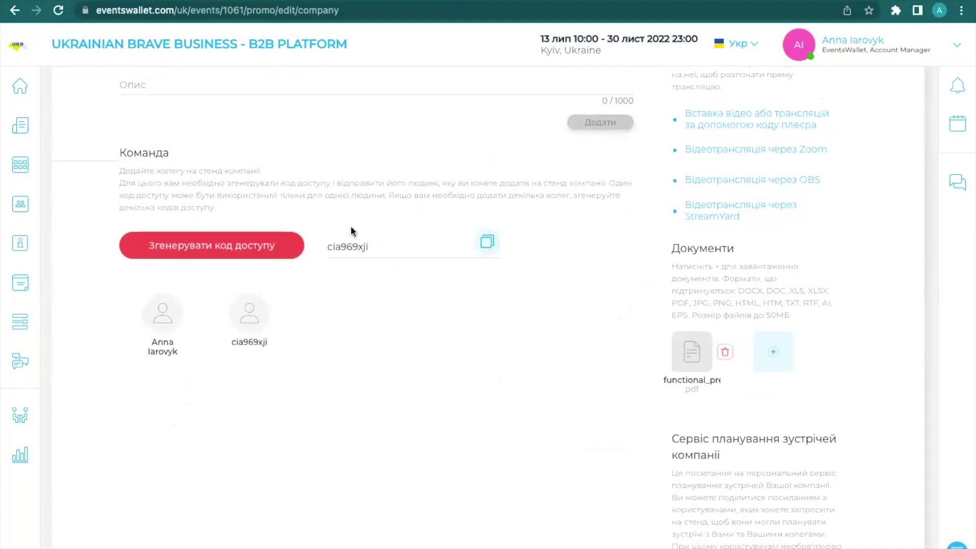
pyautogui.click(489, 245)
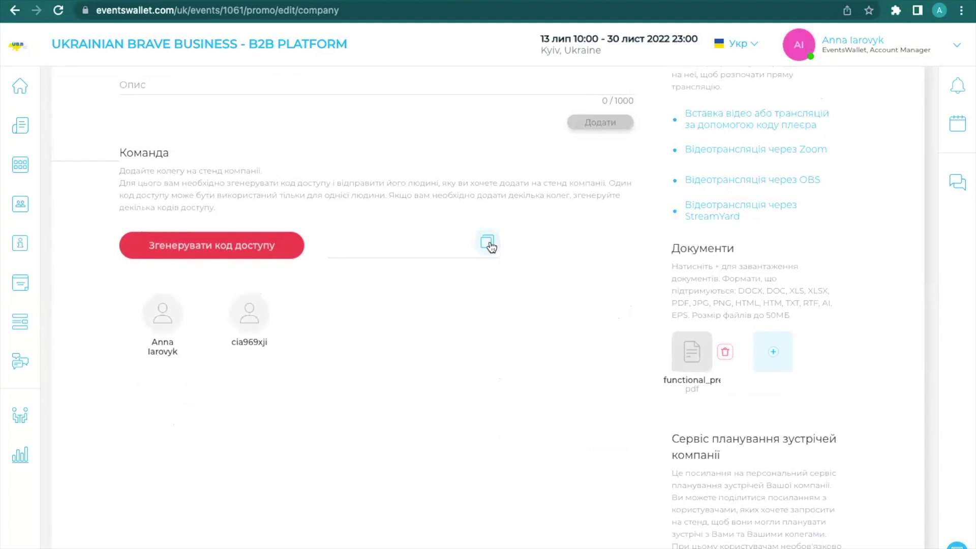
# Step: Show the account overview beside the team section, check the team member list, and close the overview
pyautogui.click(802, 60)
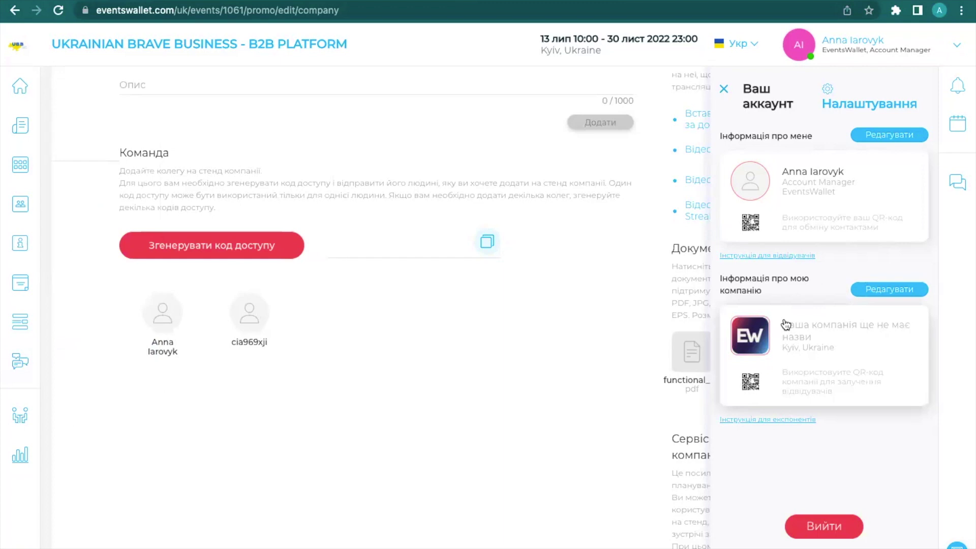
pyautogui.scroll(2, 464, 300)
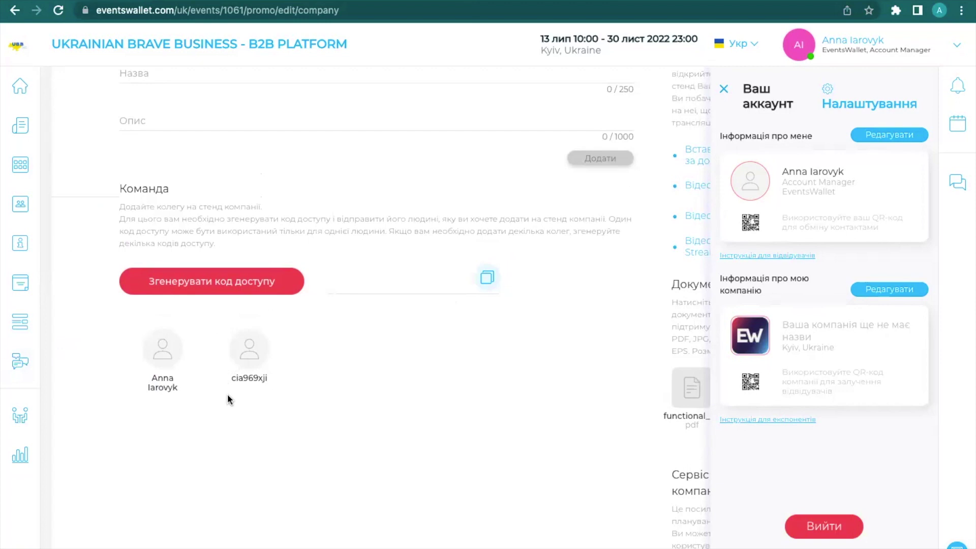
pyautogui.scroll(-2, 398, 390)
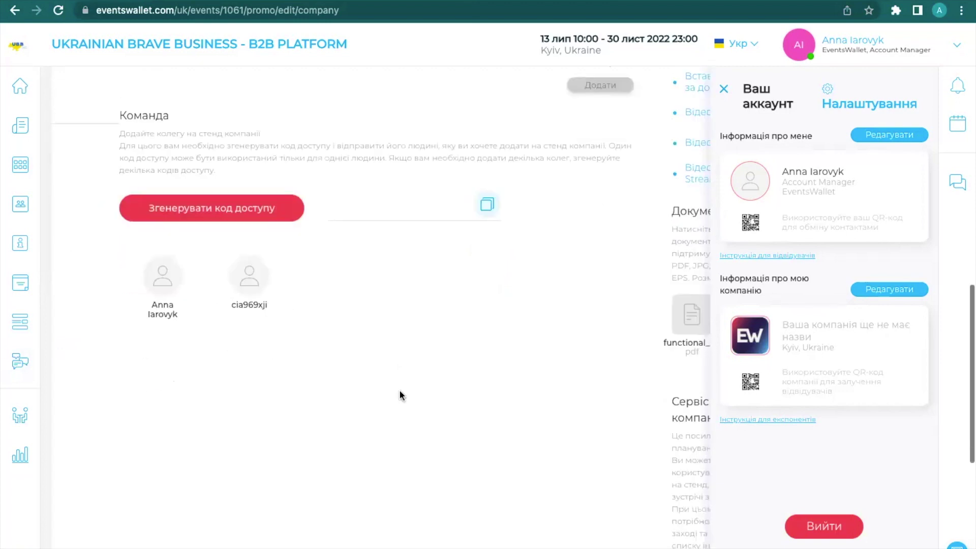
pyautogui.click(724, 91)
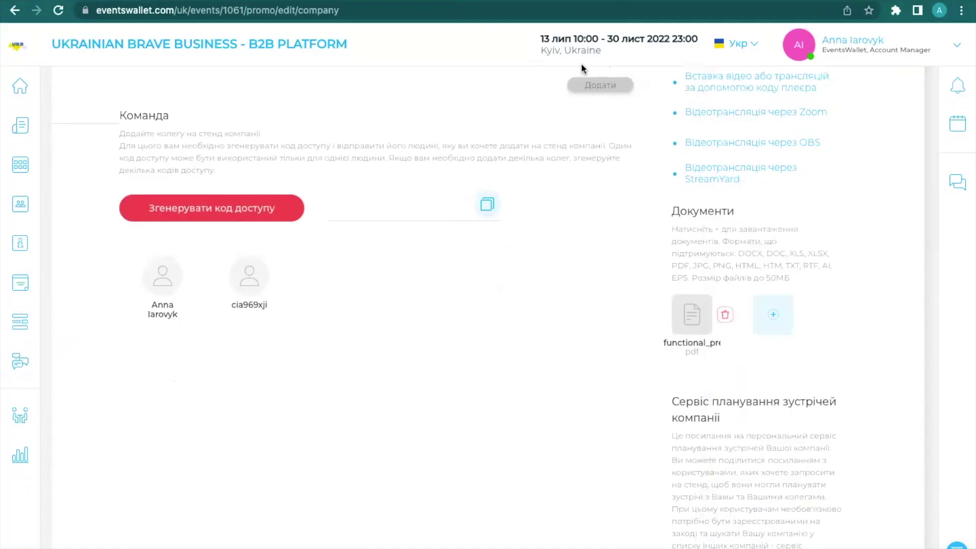
# Step: Open the Ukrainian version of the company information
pyautogui.scroll(1, 301, 310)
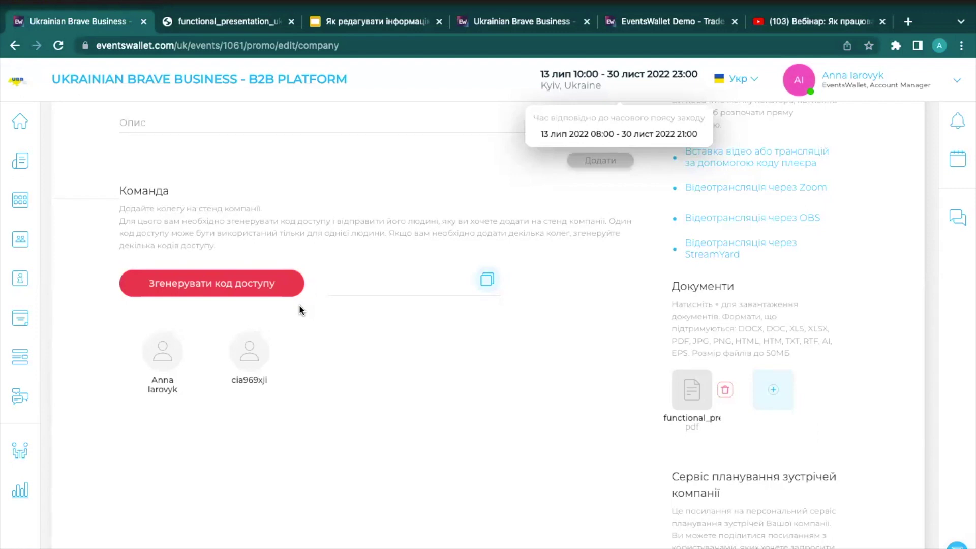
pyautogui.scroll(10, 301, 307)
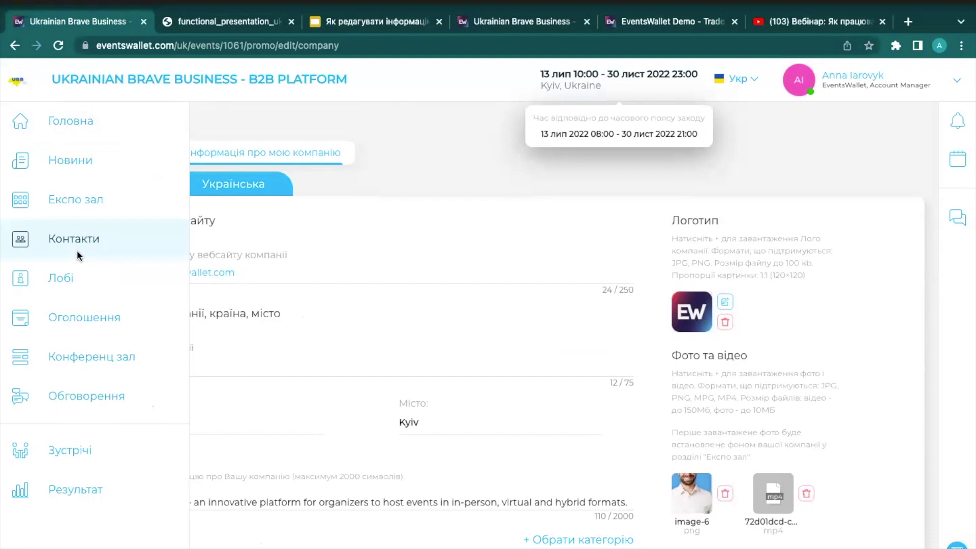
pyautogui.click(242, 185)
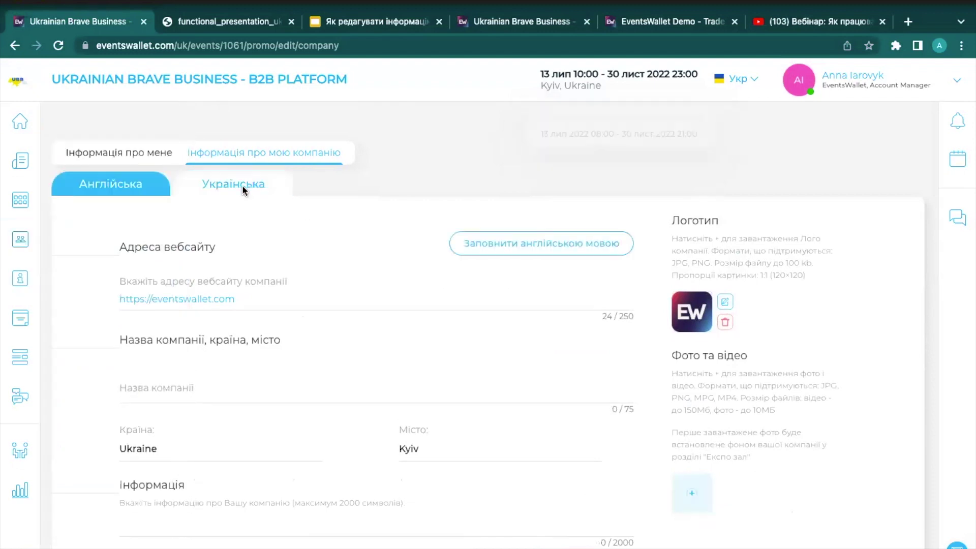
# Step: Examine the Ukrainian company form from the website, name and description fields through categories, products, team and documents
pyautogui.scroll(-2, 213, 413)
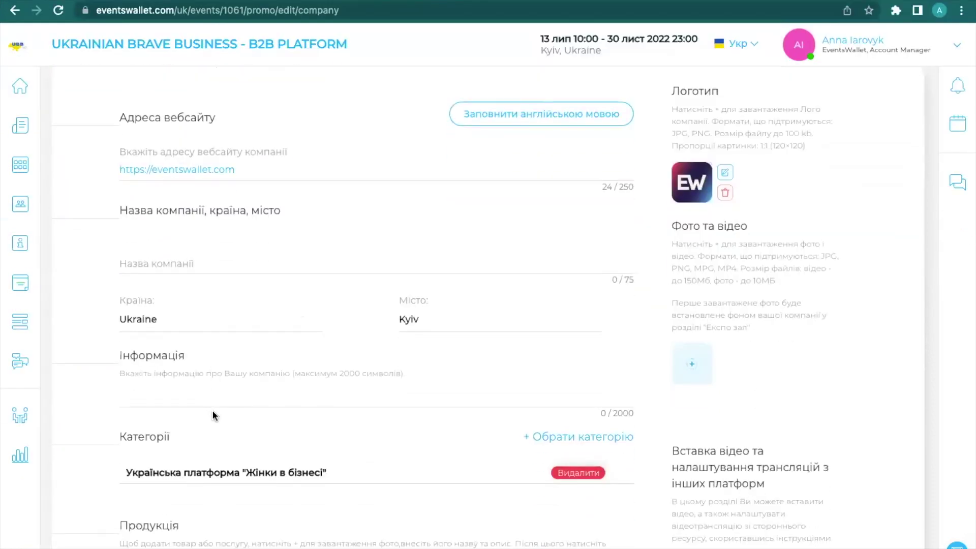
pyautogui.scroll(-2, 213, 414)
pyautogui.scroll(2, 214, 414)
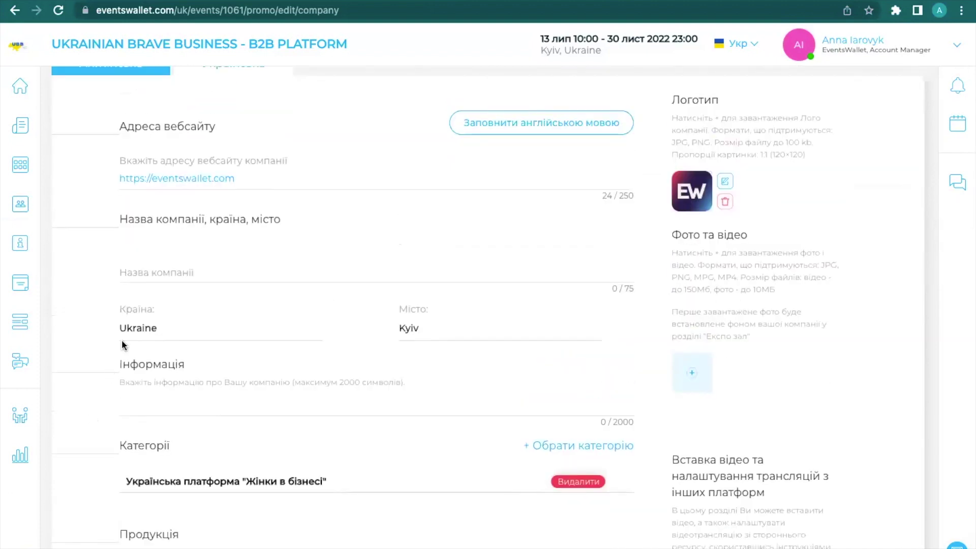
pyautogui.scroll(-4, 331, 366)
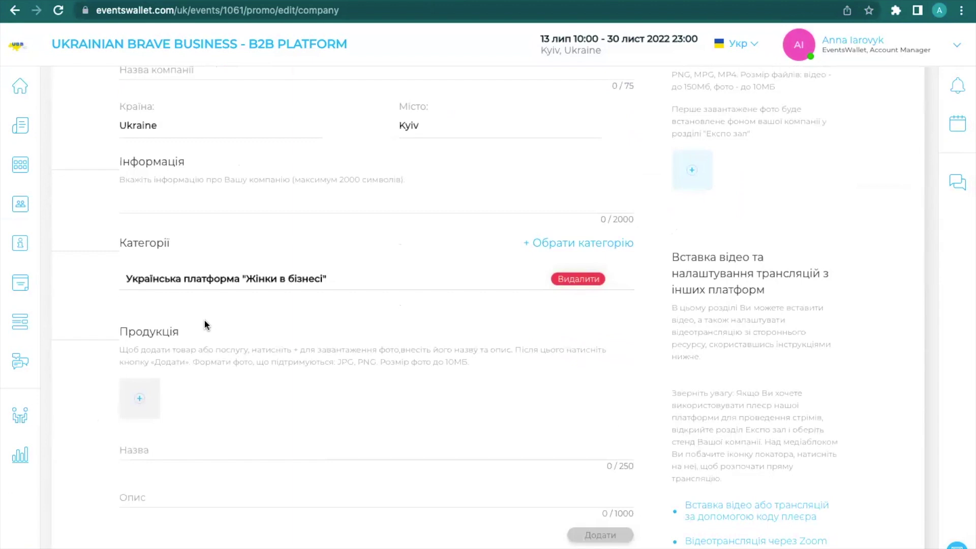
pyautogui.scroll(-5, 207, 325)
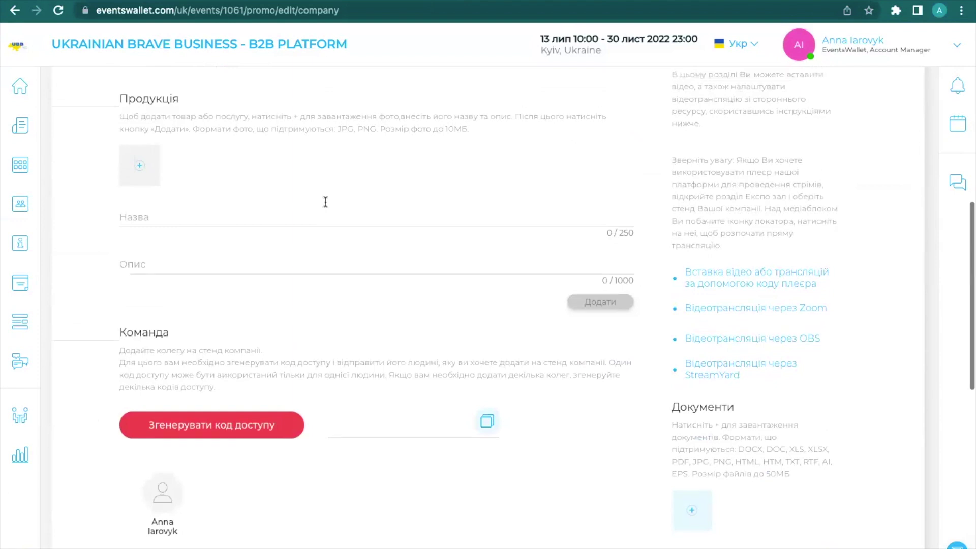
pyautogui.scroll(4, 323, 203)
pyautogui.scroll(4, 325, 200)
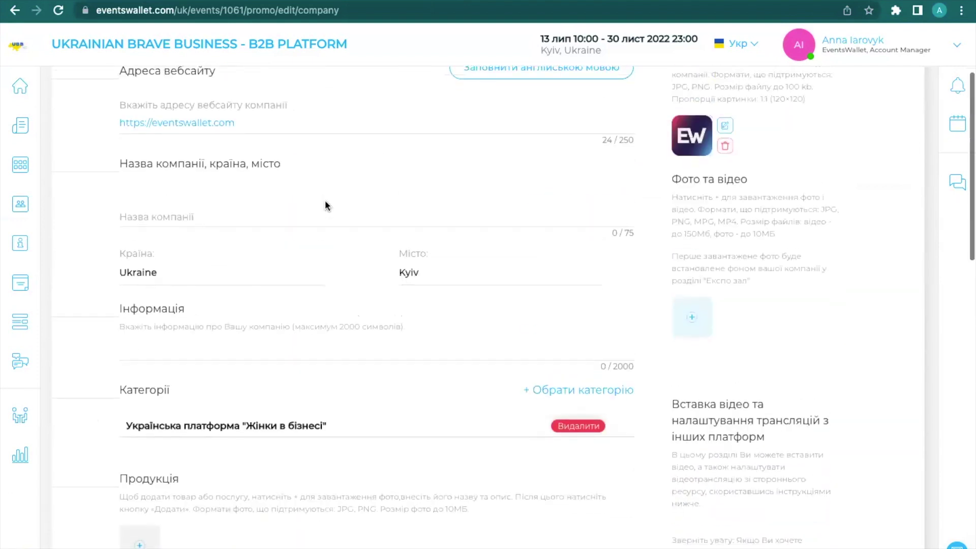
pyautogui.scroll(2, 325, 201)
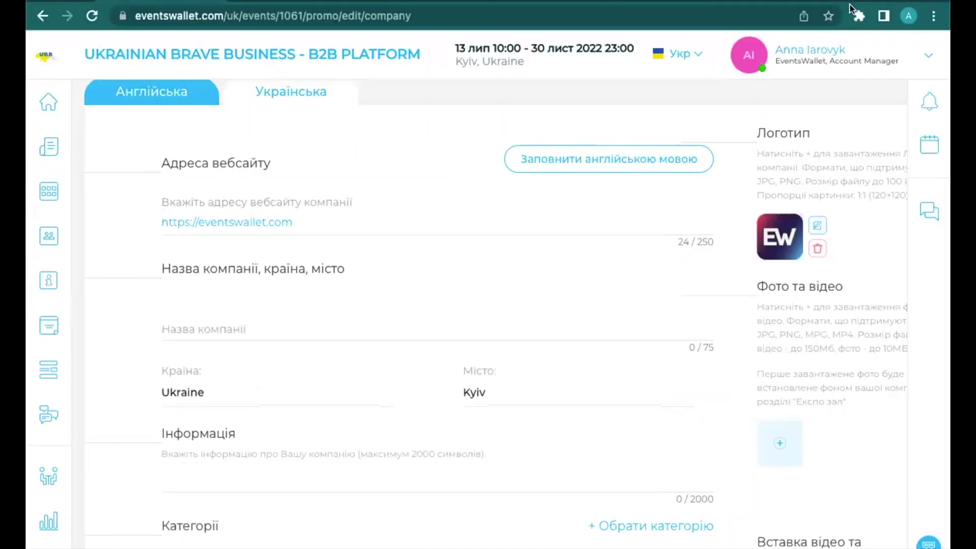
# Step: Enter EventsWallet as the company name and paste the description "EventsWallet – інноваційна платформа для організаторів для проведення заходів в живому, віртуальному та гібридному форматах."
pyautogui.click(209, 328)
pyautogui.write('EventsWallet')
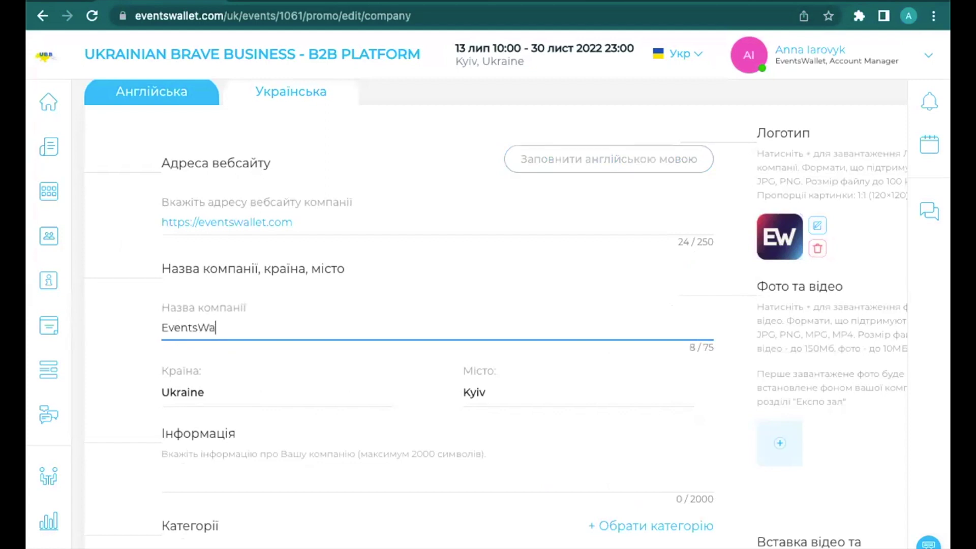
pyautogui.scroll(-2, 176, 474)
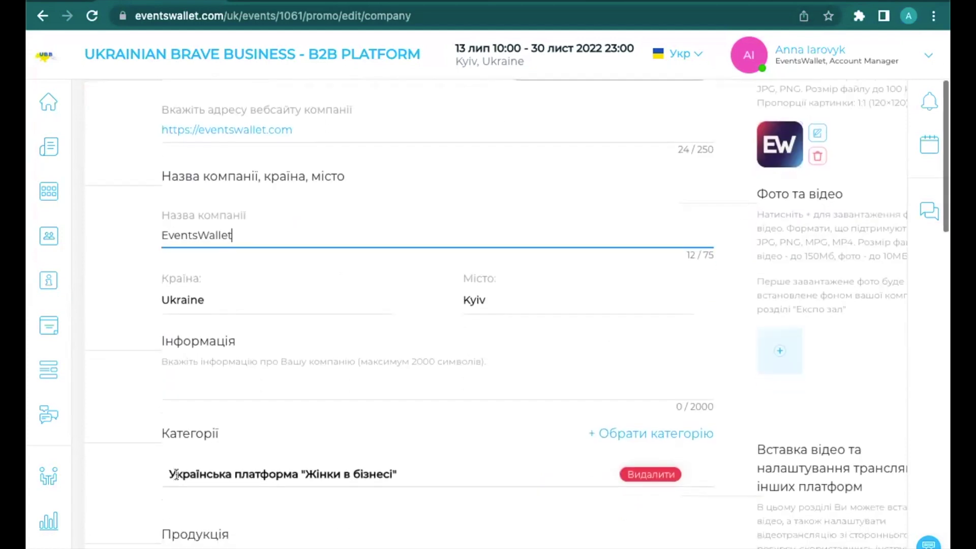
pyautogui.click(183, 384)
pyautogui.click(528, 543)
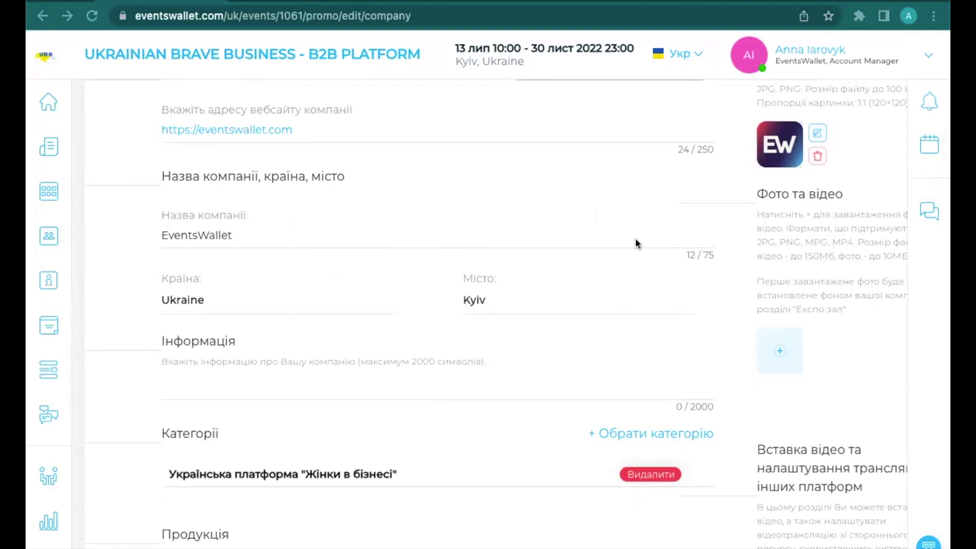
pyautogui.click(173, 385)
pyautogui.rightClick(176, 385)
pyautogui.click(205, 401)
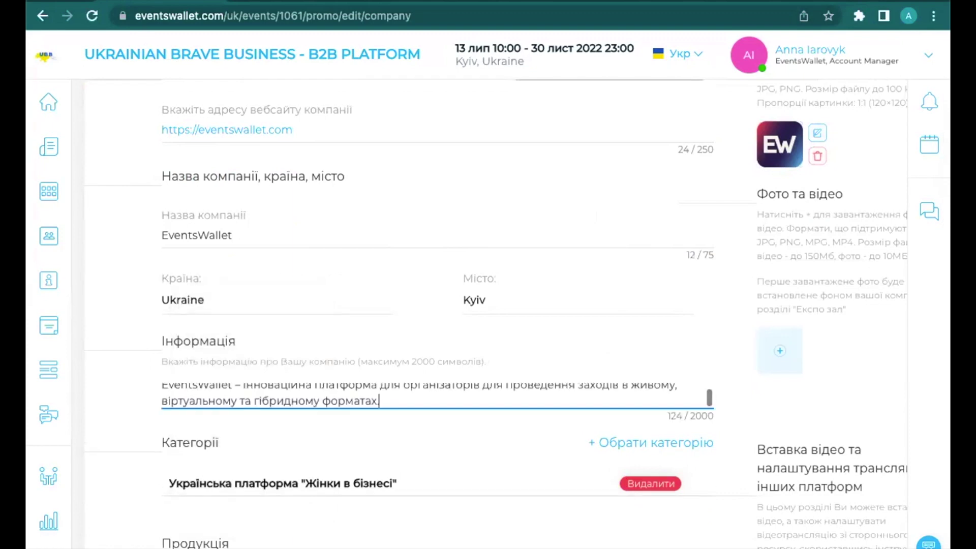
# Step: Upload the image-6 PNG photo and the MP4 video to the Ukrainian version's photo and video section
pyautogui.scroll(-1, 381, 467)
pyautogui.scroll(2, 382, 467)
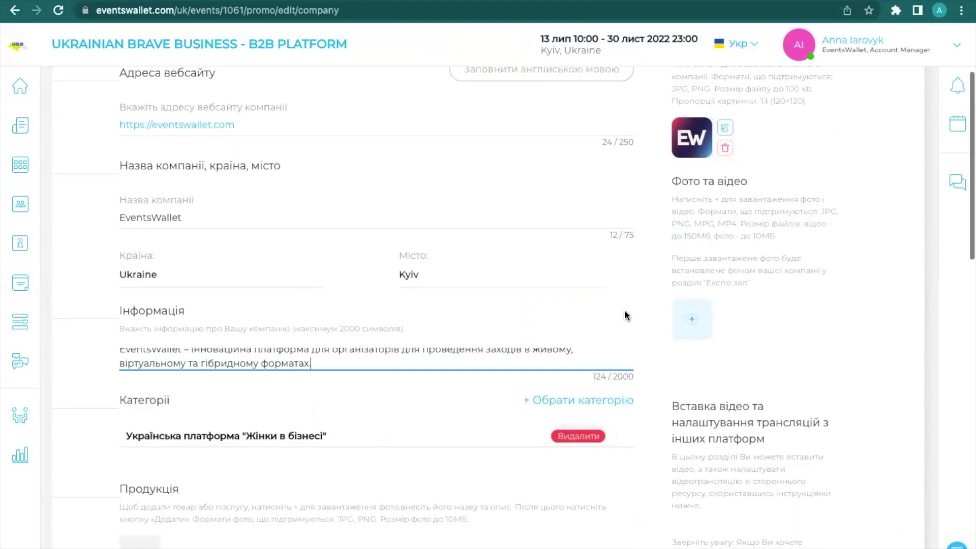
pyautogui.scroll(1, 649, 315)
pyautogui.click(694, 329)
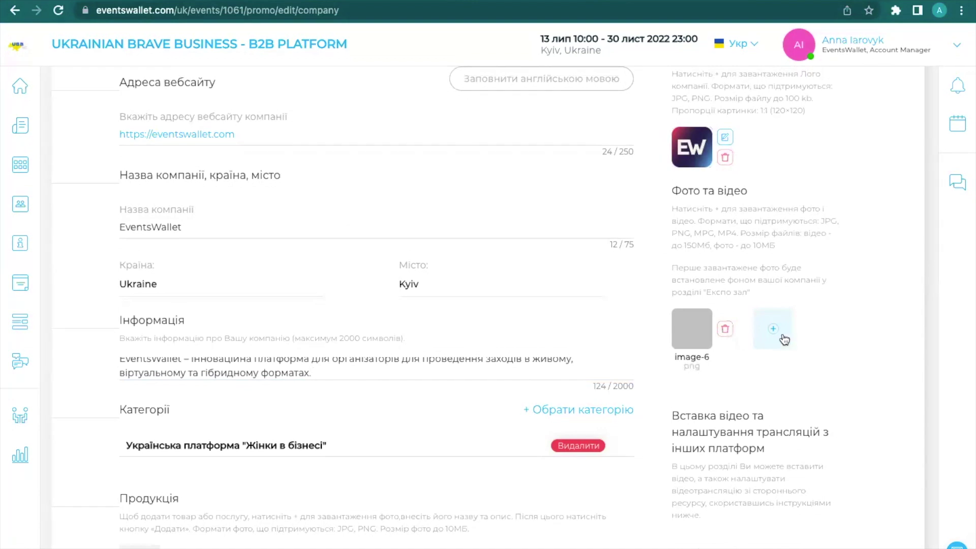
pyautogui.click(774, 332)
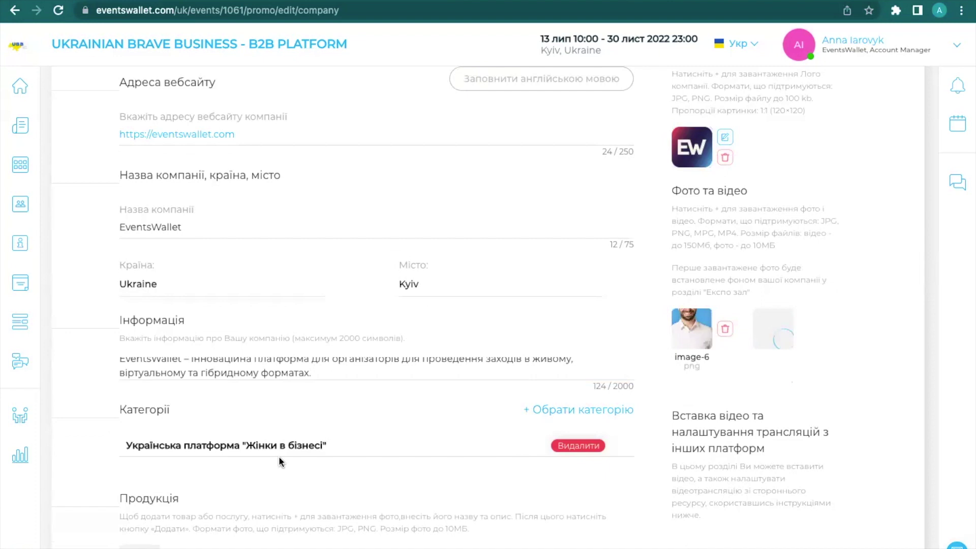
# Step: Save the Ukrainian version of the company information
pyautogui.scroll(-1, 279, 458)
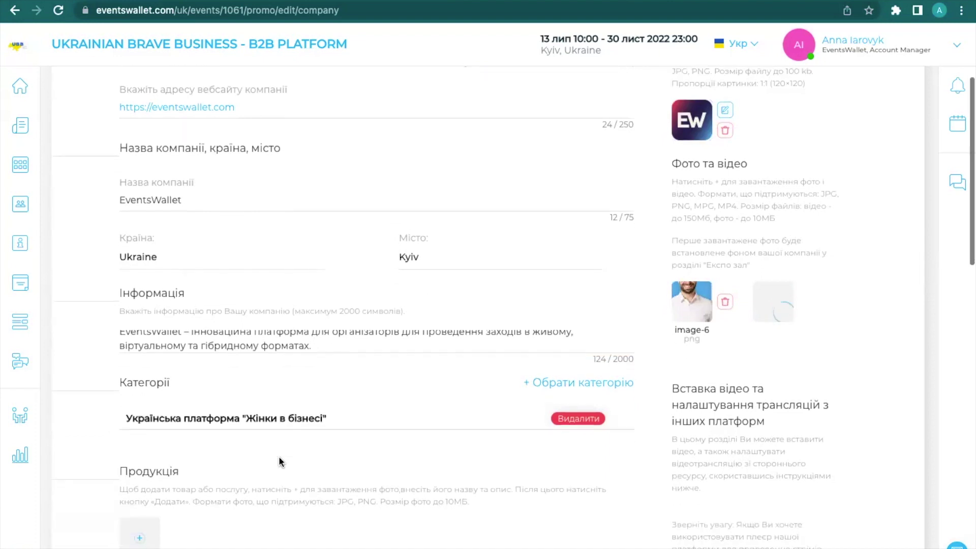
pyautogui.scroll(-10, 275, 447)
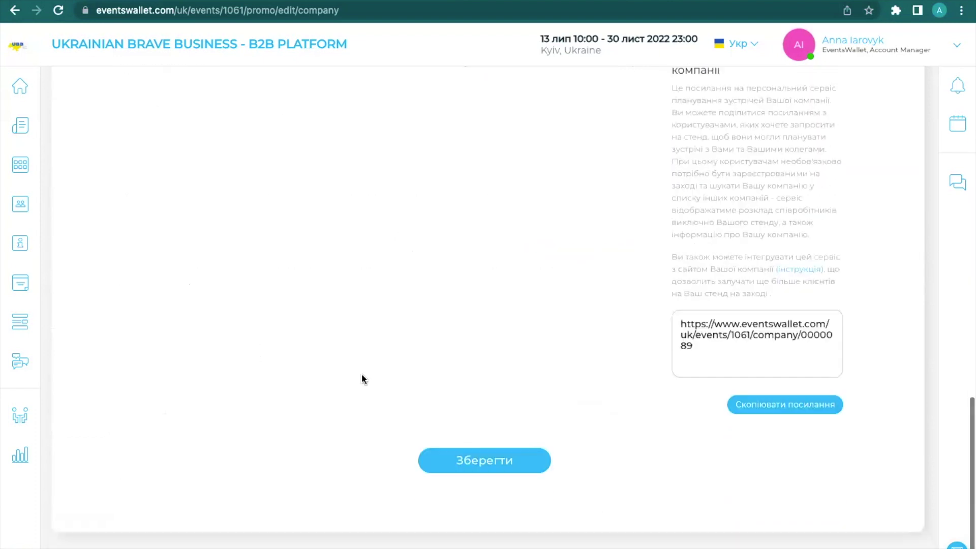
pyautogui.click(479, 463)
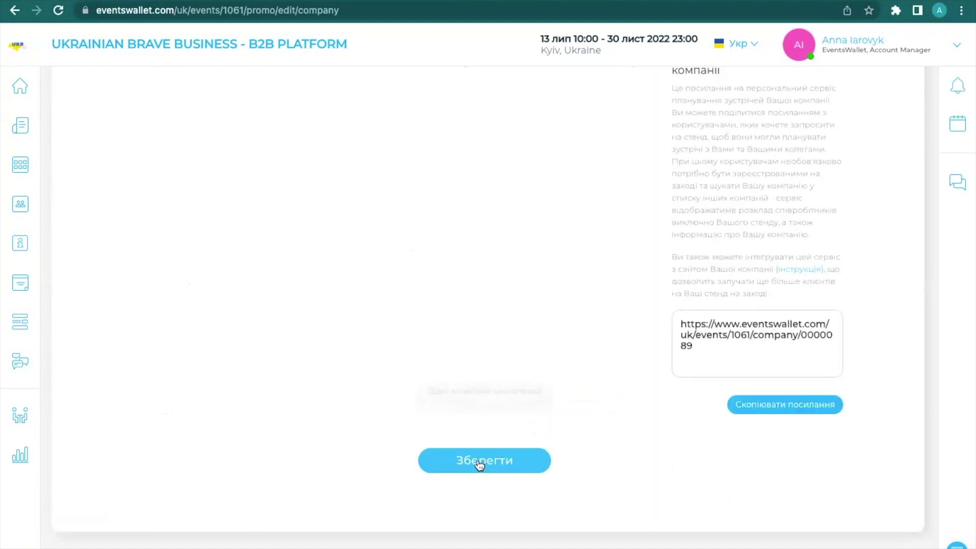
# Step: Upload the QR code image as the photo of a new product in the Ukrainian version
pyautogui.scroll(1, 387, 277)
pyautogui.scroll(15, 387, 278)
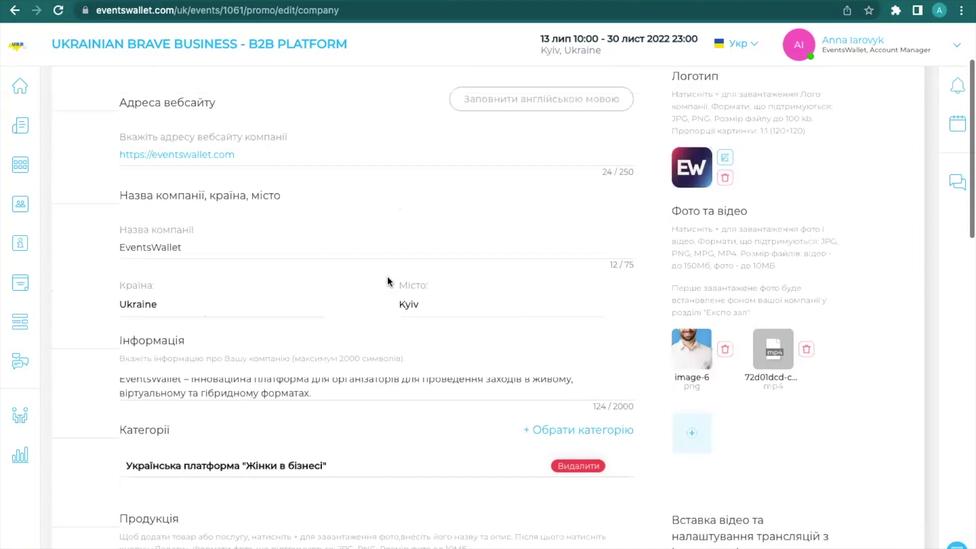
pyautogui.scroll(-10, 386, 276)
pyautogui.scroll(-1, 451, 396)
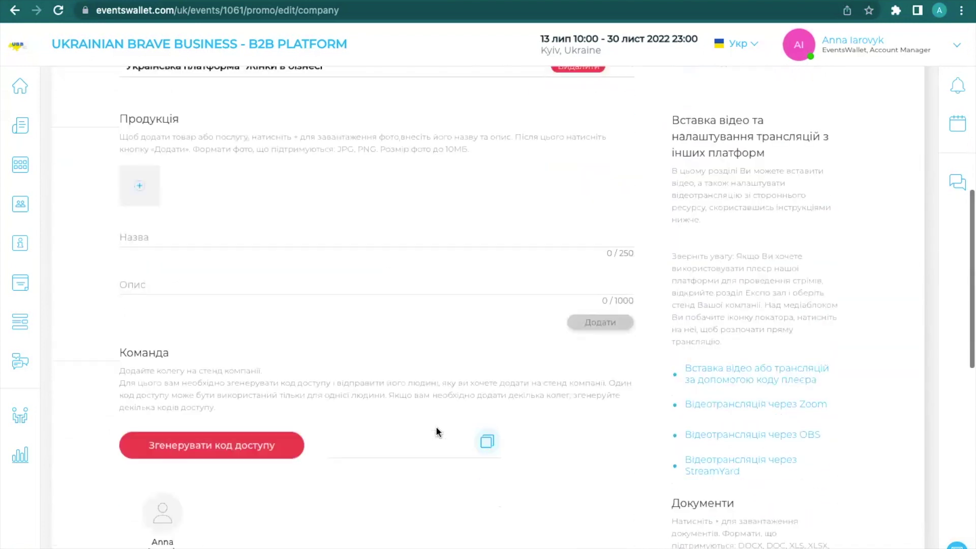
pyautogui.click(142, 186)
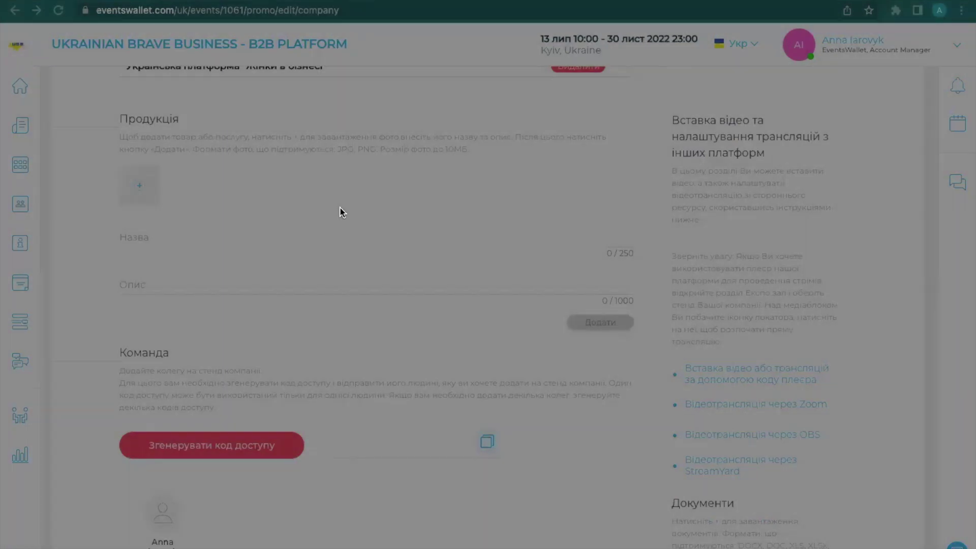
pyautogui.doubleClick(340, 208)
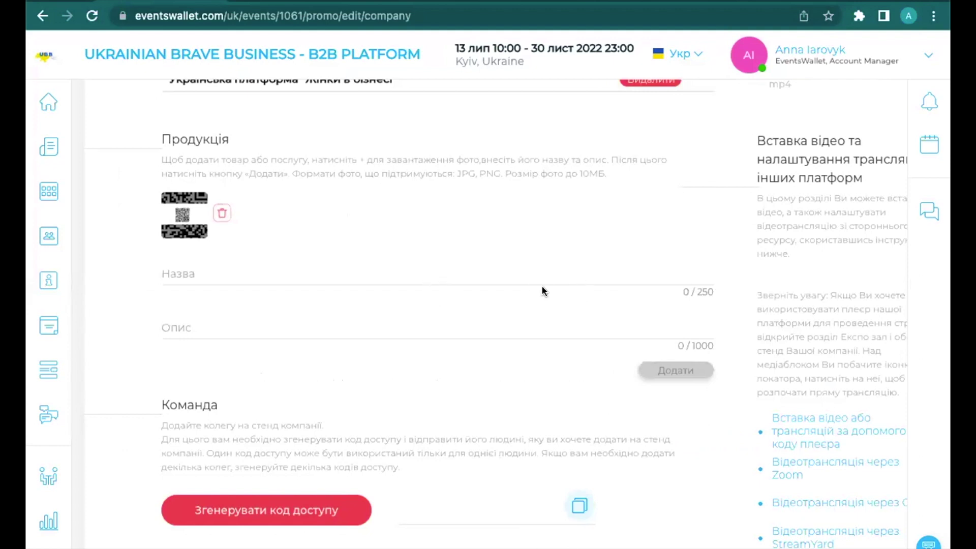
# Step: Paste "Мобільний додаток Android" as the new product's title
pyautogui.click(185, 268)
pyautogui.rightClick(184, 267)
pyautogui.click(217, 381)
# Step: Paste the description of the "Мобільний додаток Android" product and add the product to the Ukrainian version
pyautogui.click(196, 321)
pyautogui.click(519, 544)
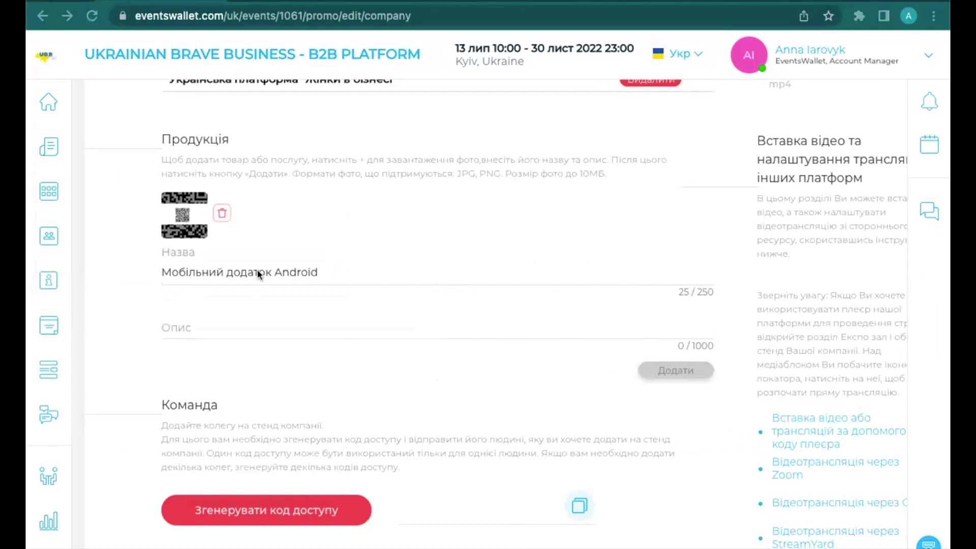
pyautogui.click(192, 322)
pyautogui.rightClick(168, 323)
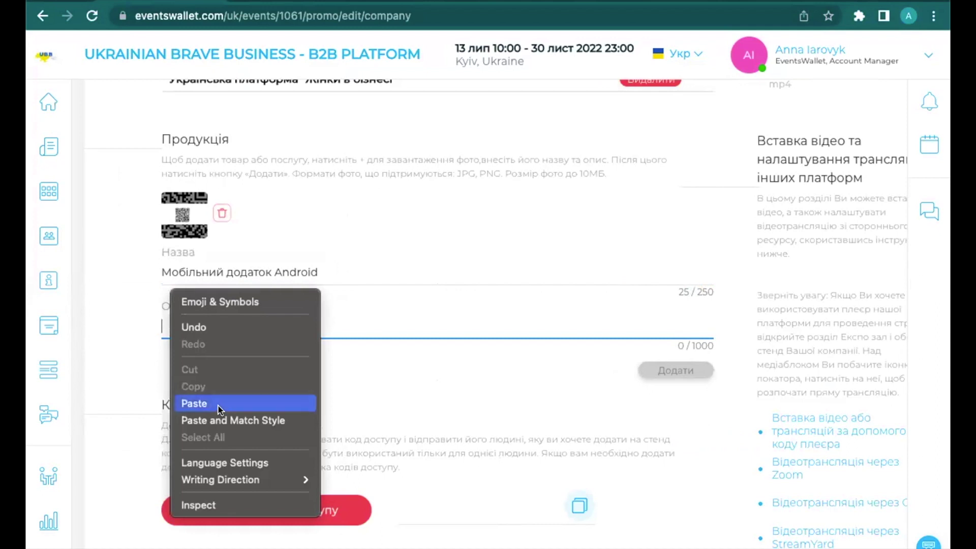
pyautogui.click(226, 403)
pyautogui.click(676, 370)
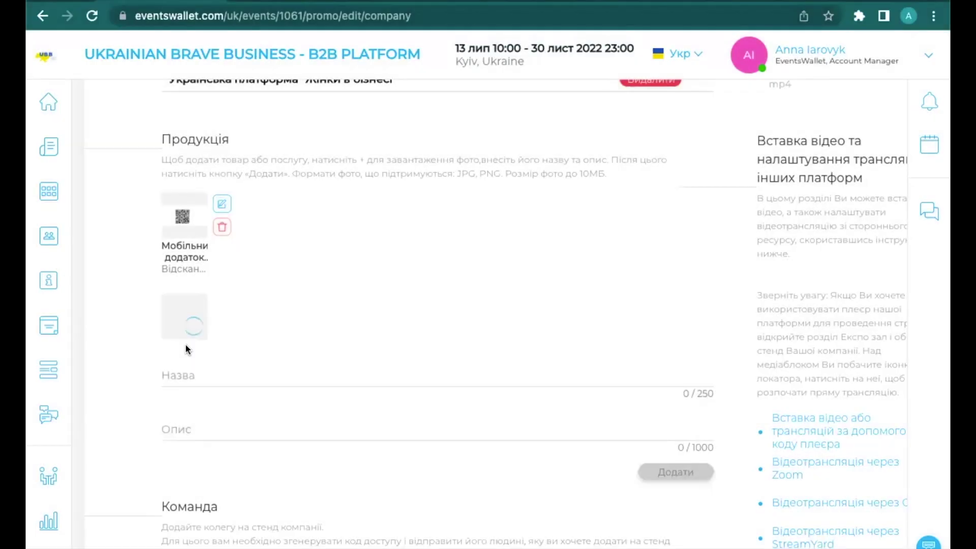
# Step: Paste "Мобільний додаток iOS" as the title of the second product with the uploaded QR code photo
pyautogui.click(167, 375)
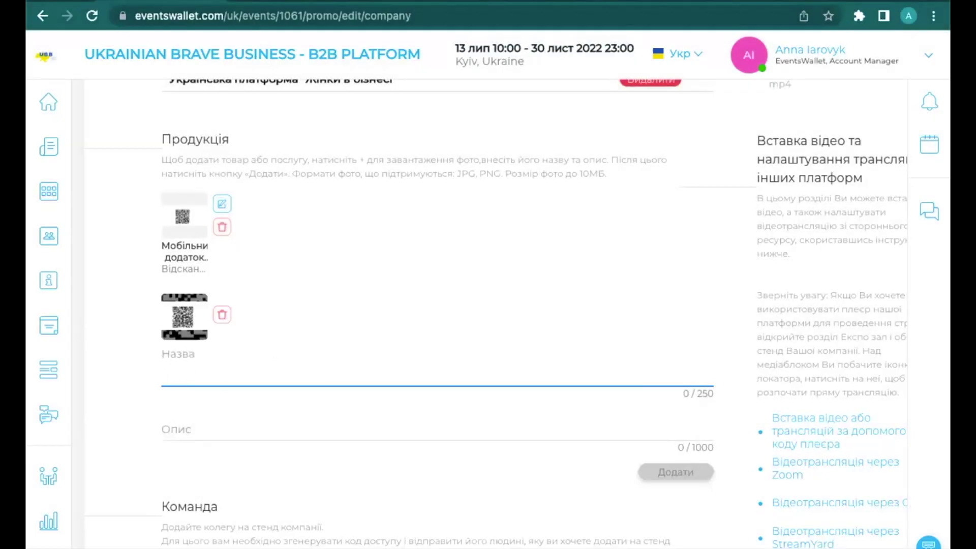
pyautogui.click(528, 531)
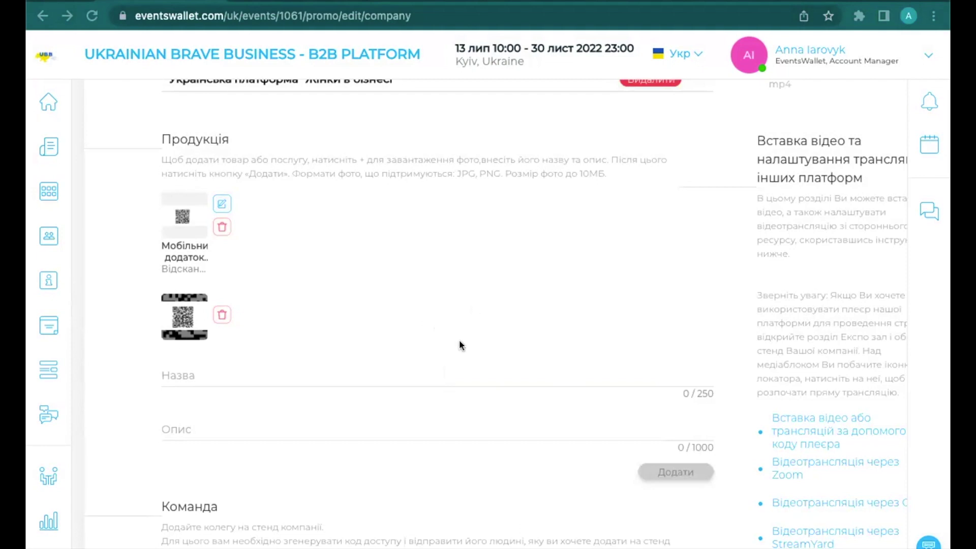
pyautogui.click(194, 367)
pyautogui.rightClick(184, 374)
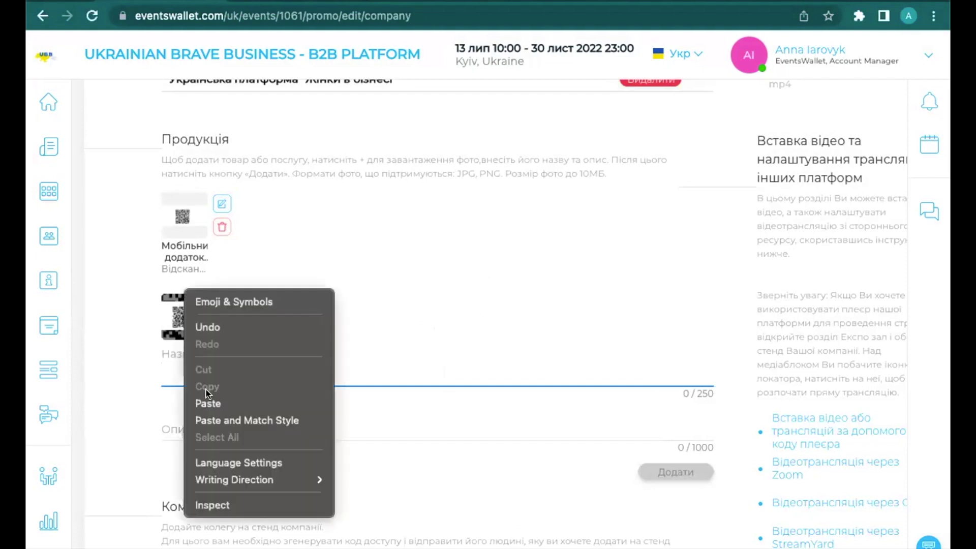
pyautogui.click(209, 401)
# Step: Add the iOS app product with its pasted description and save the Ukrainian company information
pyautogui.click(184, 432)
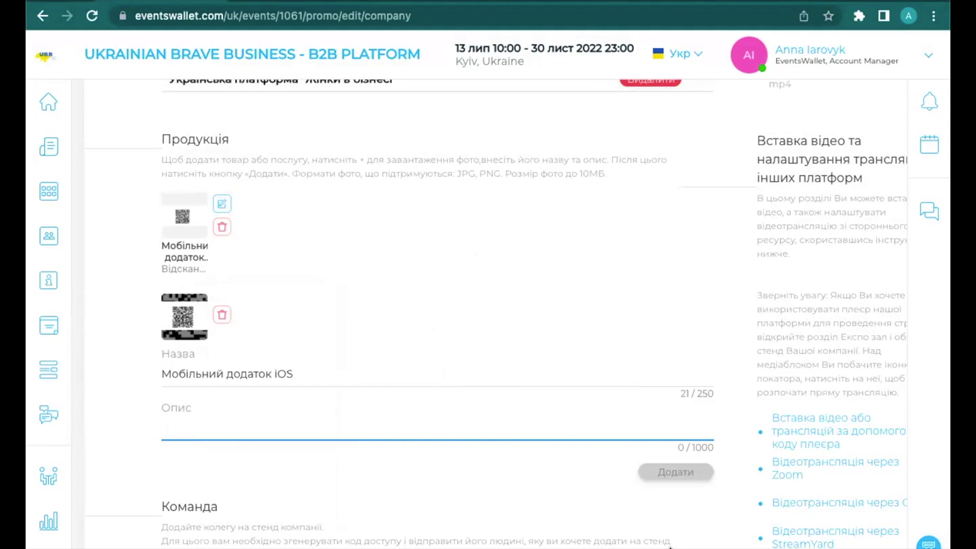
pyautogui.click(538, 546)
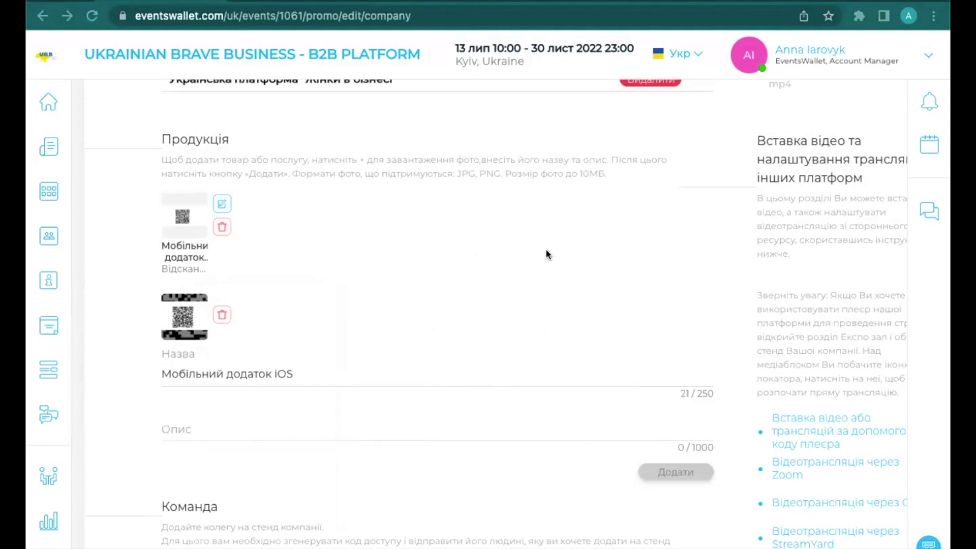
pyautogui.click(192, 447)
pyautogui.rightClick(180, 433)
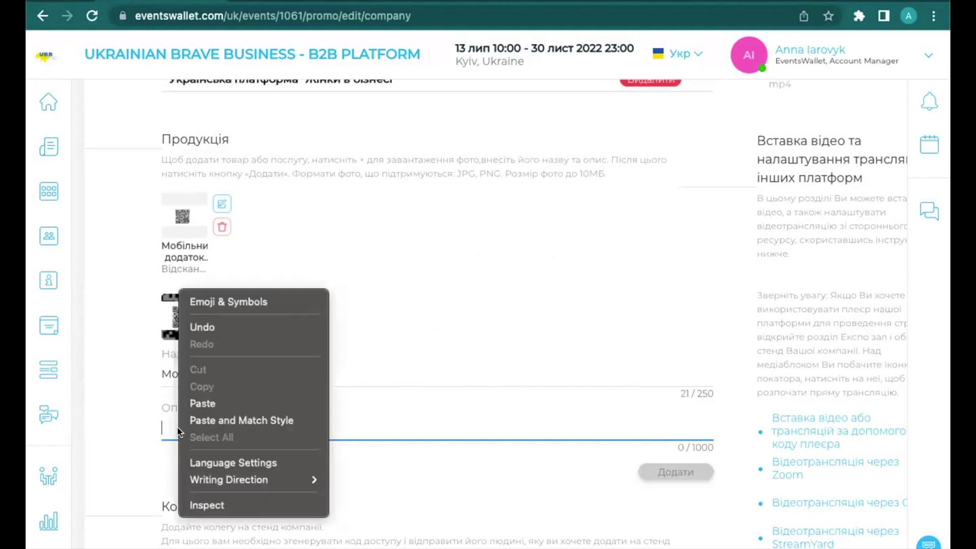
pyautogui.click(229, 403)
pyautogui.click(661, 471)
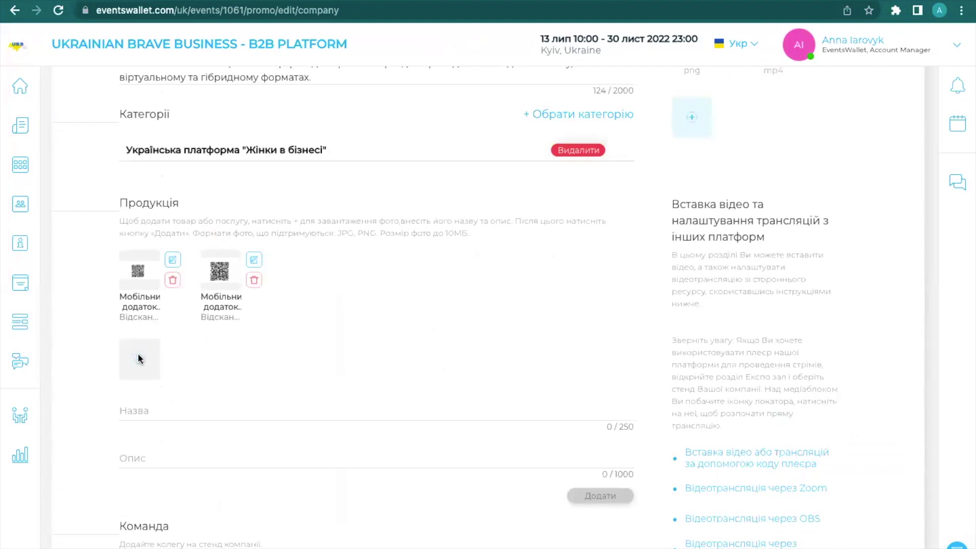
pyautogui.scroll(-15, 200, 451)
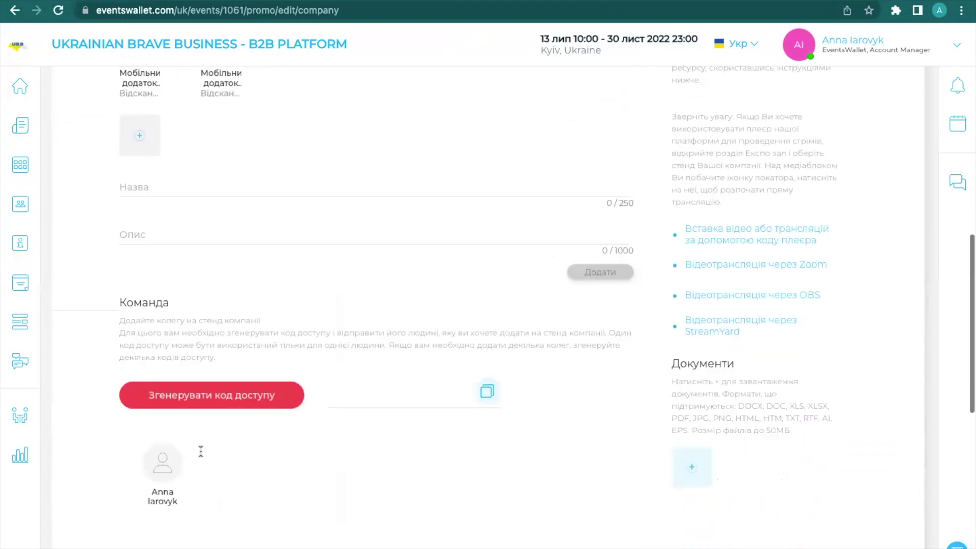
pyautogui.click(476, 454)
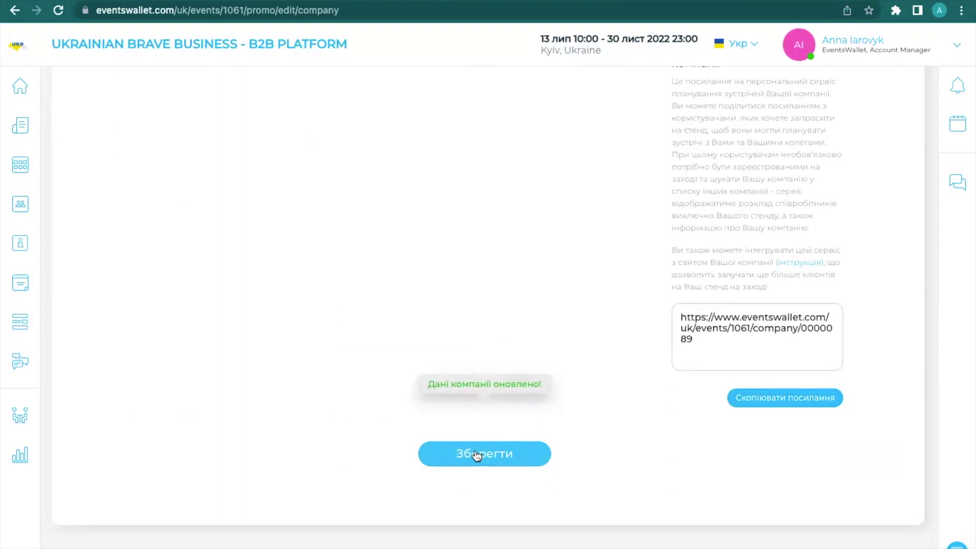
# Step: Upload the functional_prese.pptx.pdf file to the documents section of the Ukrainian version
pyautogui.scroll(15, 377, 442)
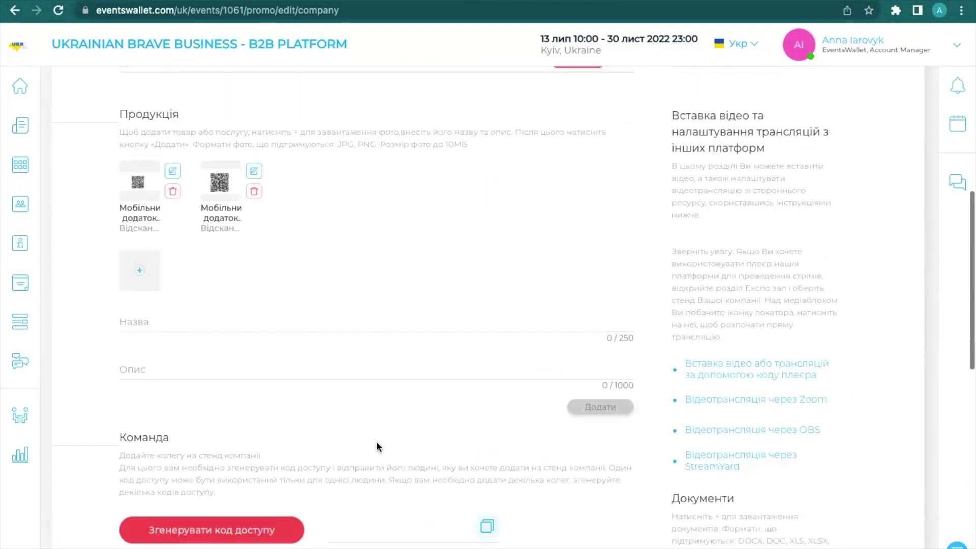
pyautogui.scroll(4, 377, 447)
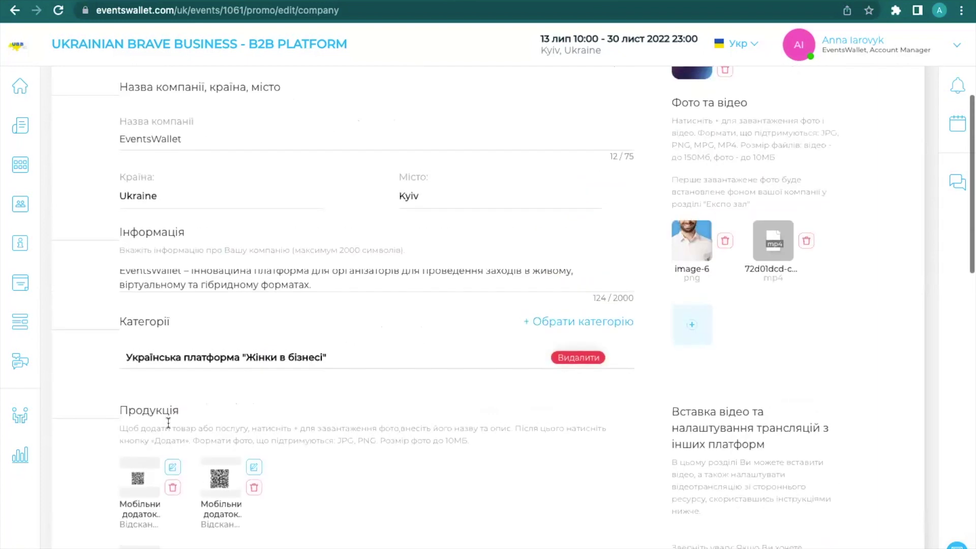
pyautogui.scroll(-10, 169, 423)
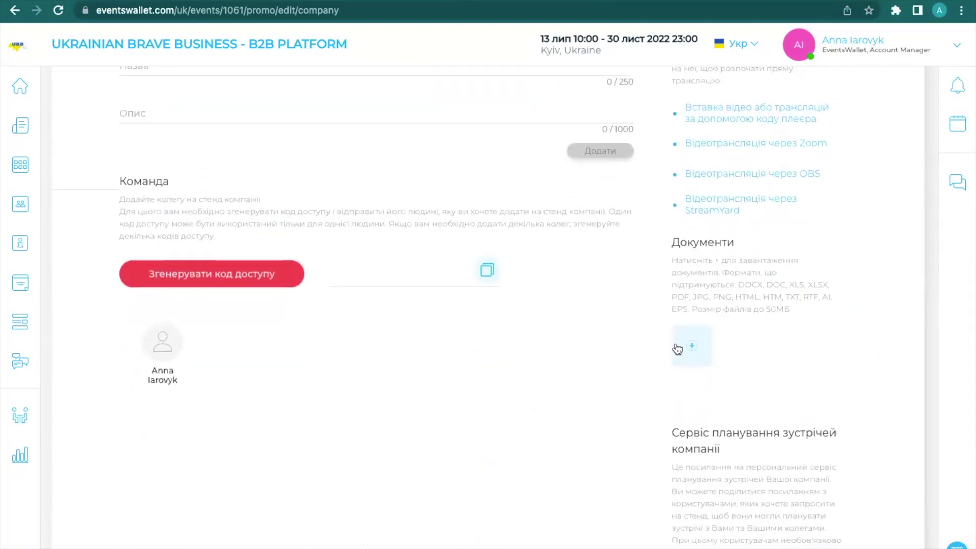
pyautogui.click(678, 349)
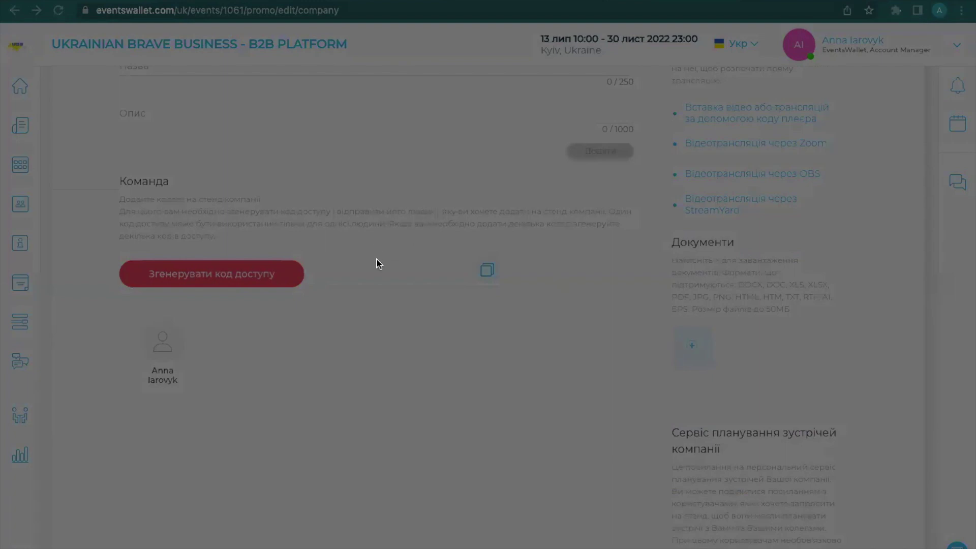
pyautogui.press('Return')
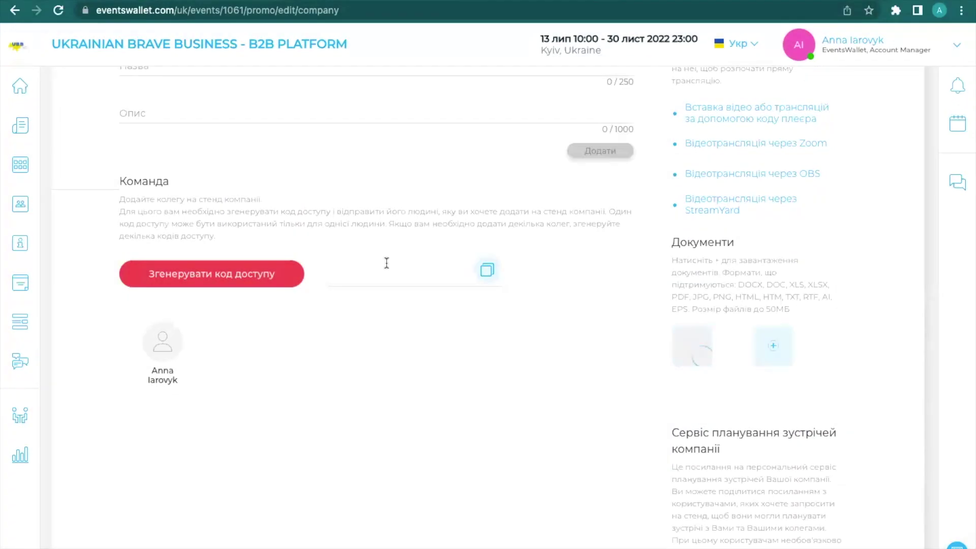
# Step: Save the Ukrainian company information with the uploaded document
pyautogui.scroll(5, 330, 388)
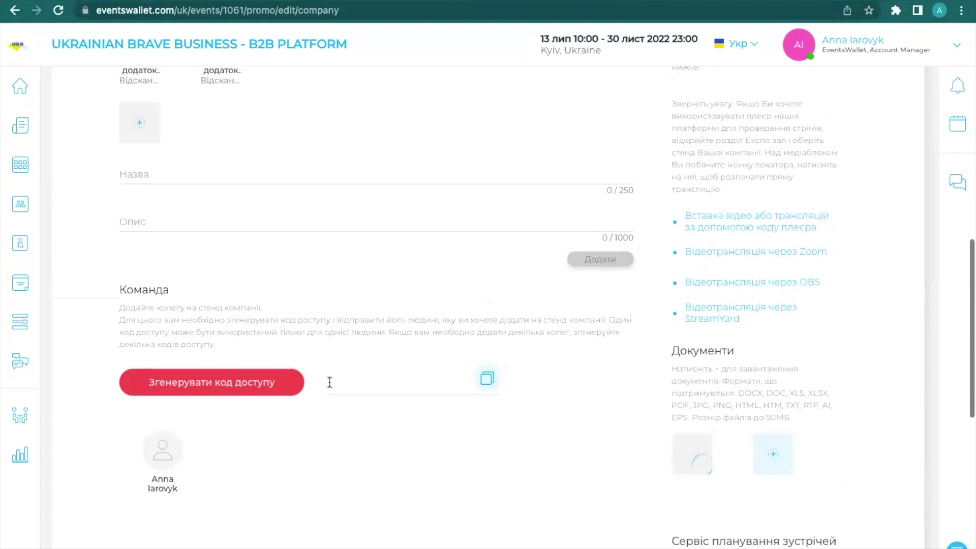
pyautogui.scroll(-5, 329, 382)
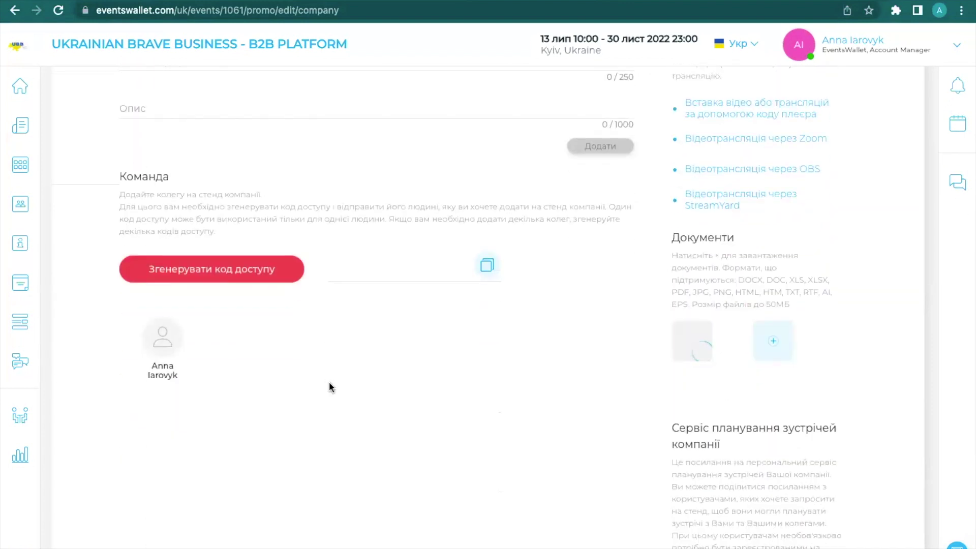
pyautogui.scroll(10, 329, 387)
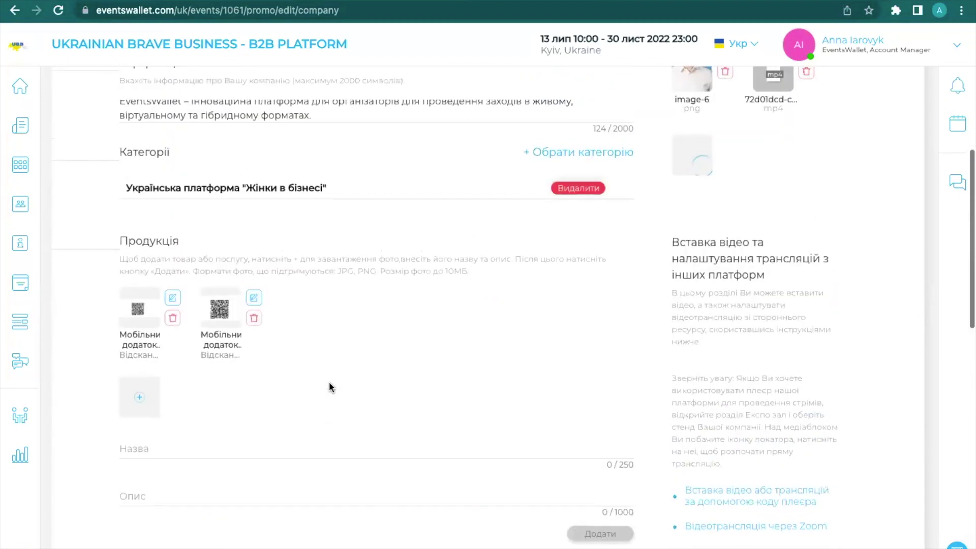
pyautogui.scroll(3, 330, 387)
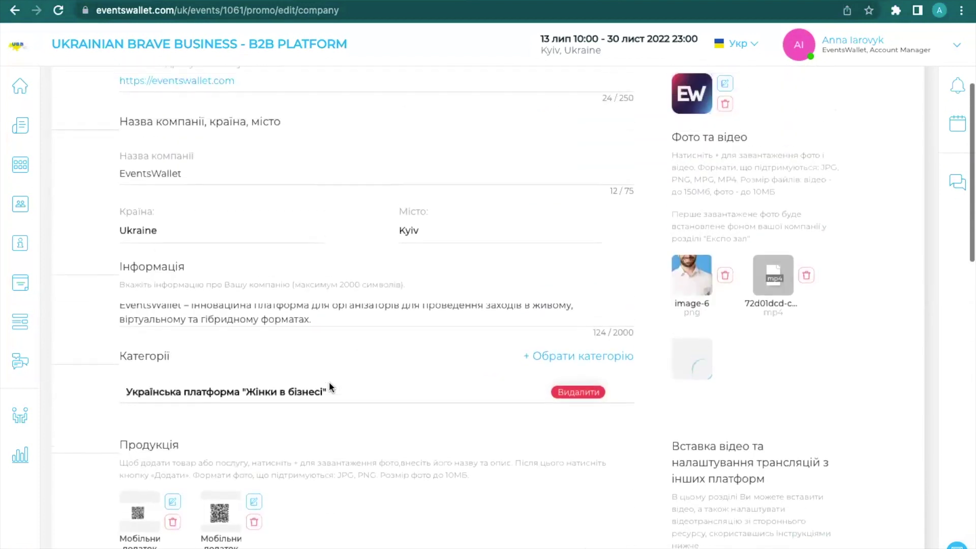
pyautogui.scroll(-10, 329, 387)
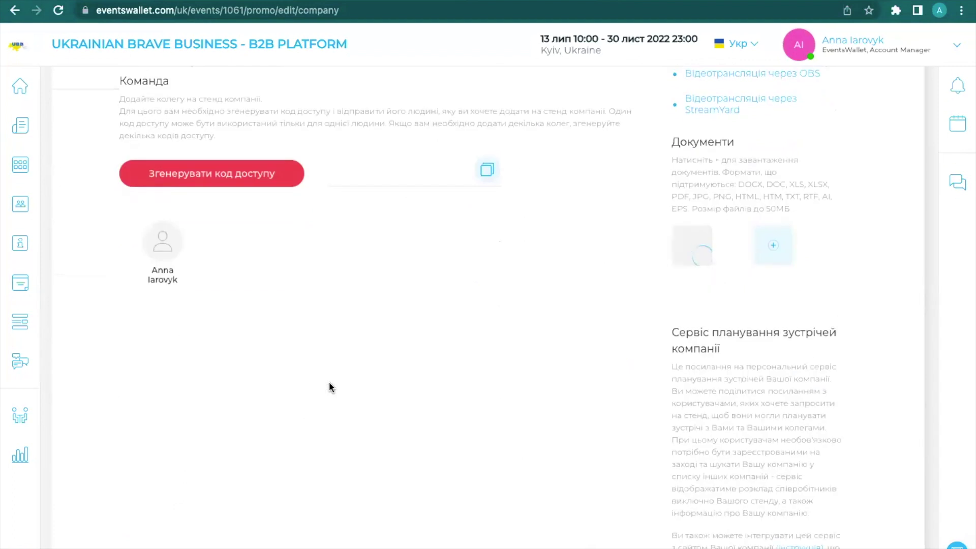
pyautogui.scroll(-1, 330, 387)
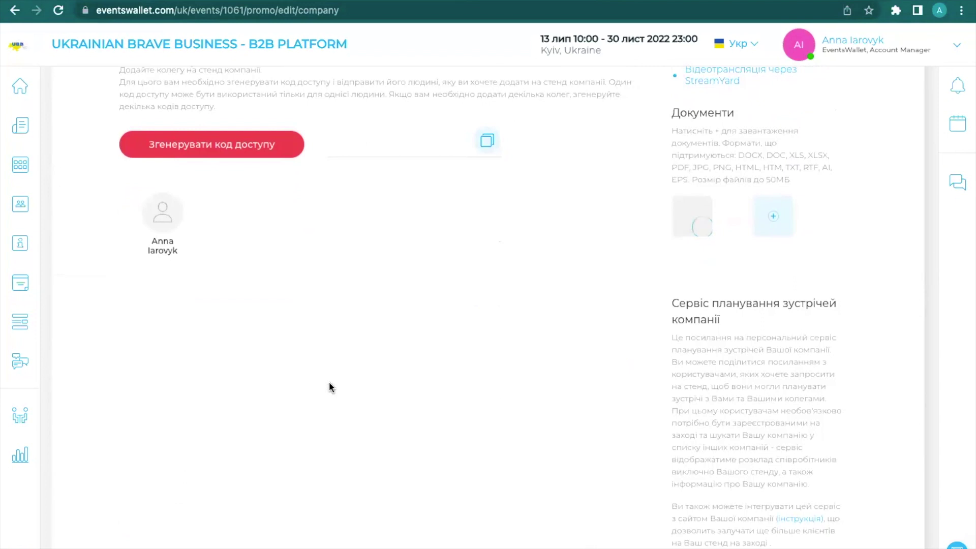
pyautogui.scroll(-5, 330, 387)
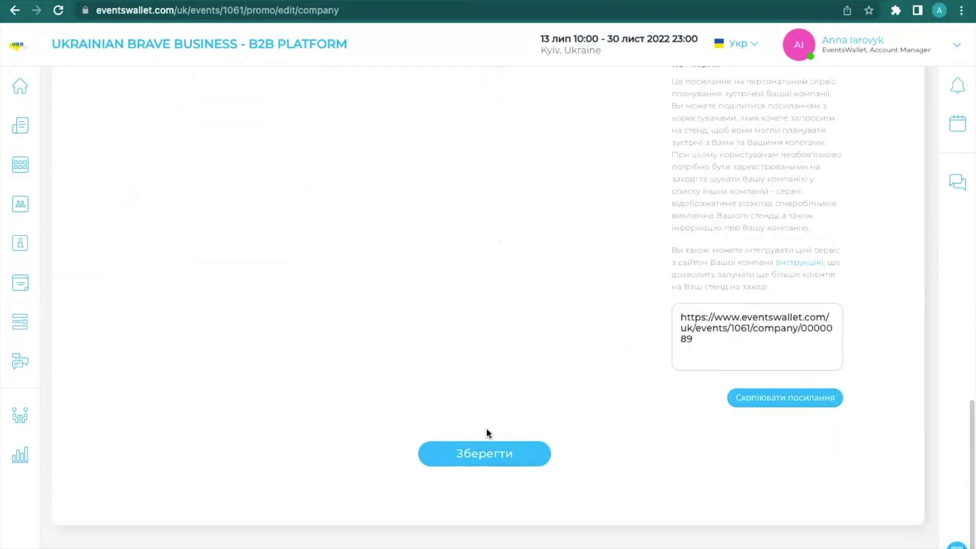
pyautogui.click(489, 459)
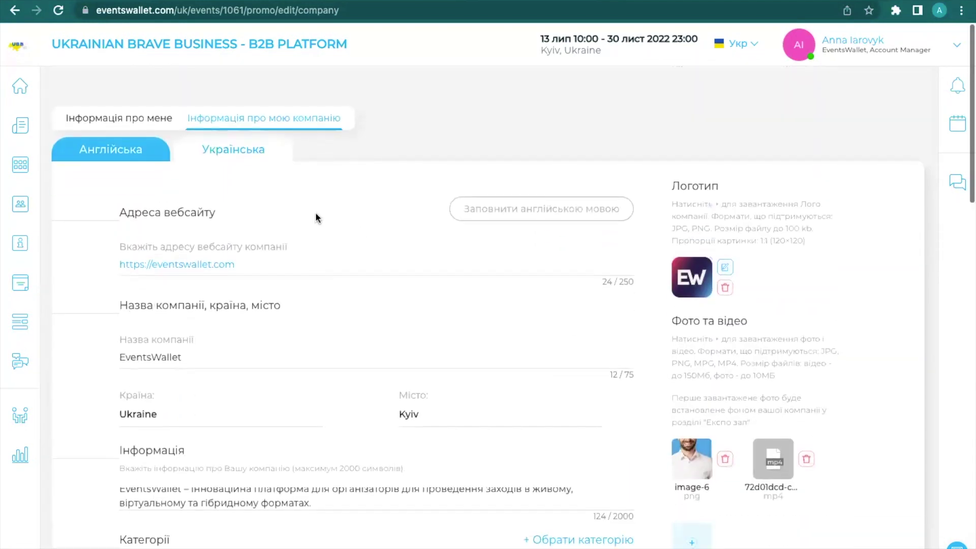
# Step: Open the EventsWallet company booth from the own companies in the Expo hall
pyautogui.moveTo(12, 130)
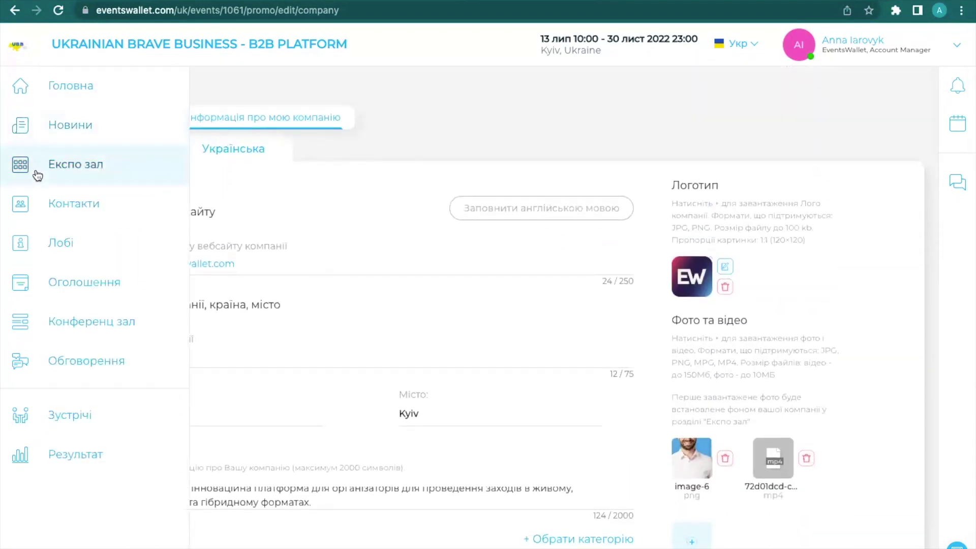
pyautogui.click(36, 170)
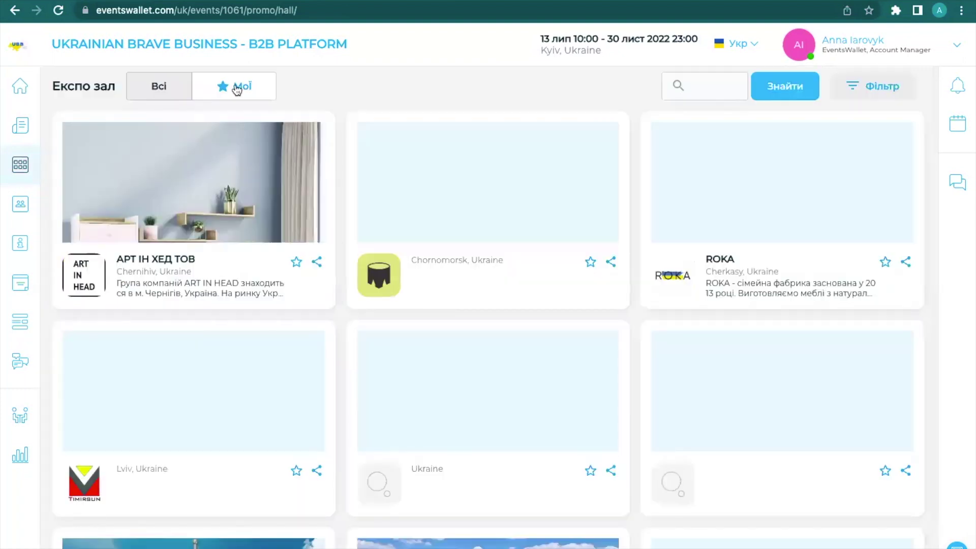
pyautogui.click(237, 90)
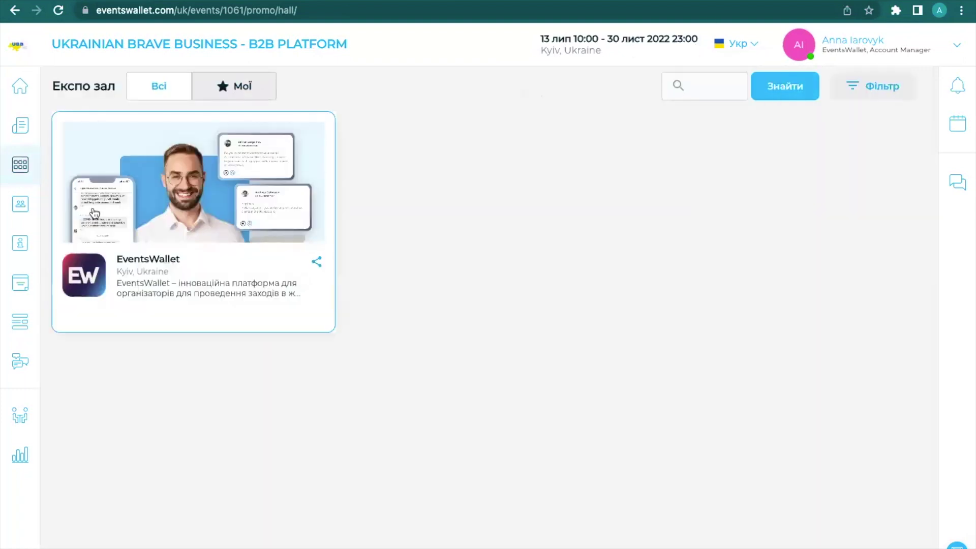
pyautogui.click(127, 209)
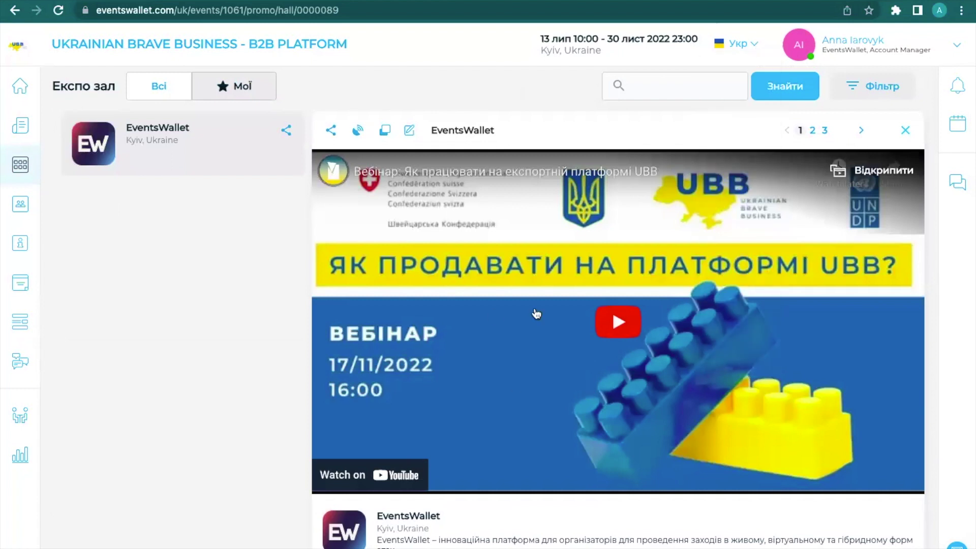
# Step: View the second and third media items of the EventsWallet booth and the company details below them
pyautogui.click(812, 131)
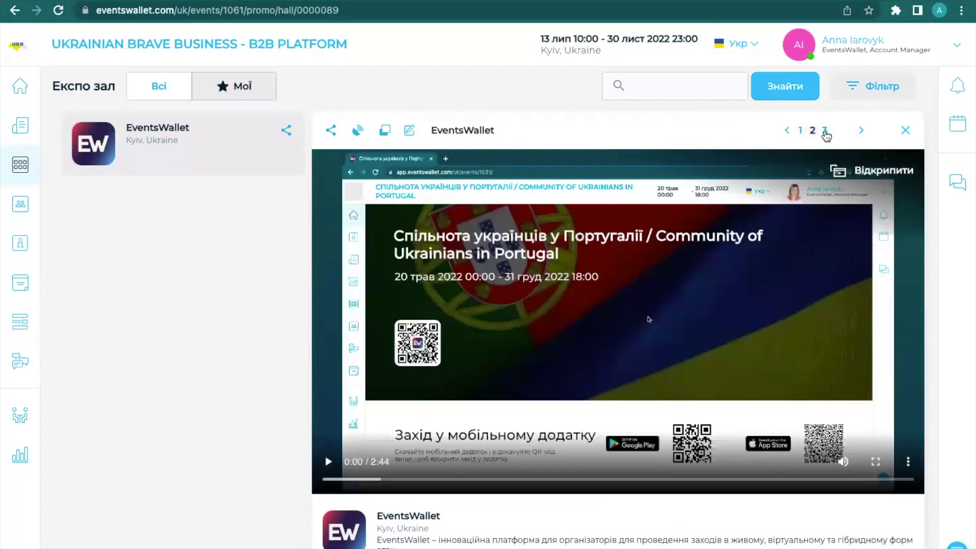
pyautogui.click(825, 132)
pyautogui.scroll(-1, 784, 289)
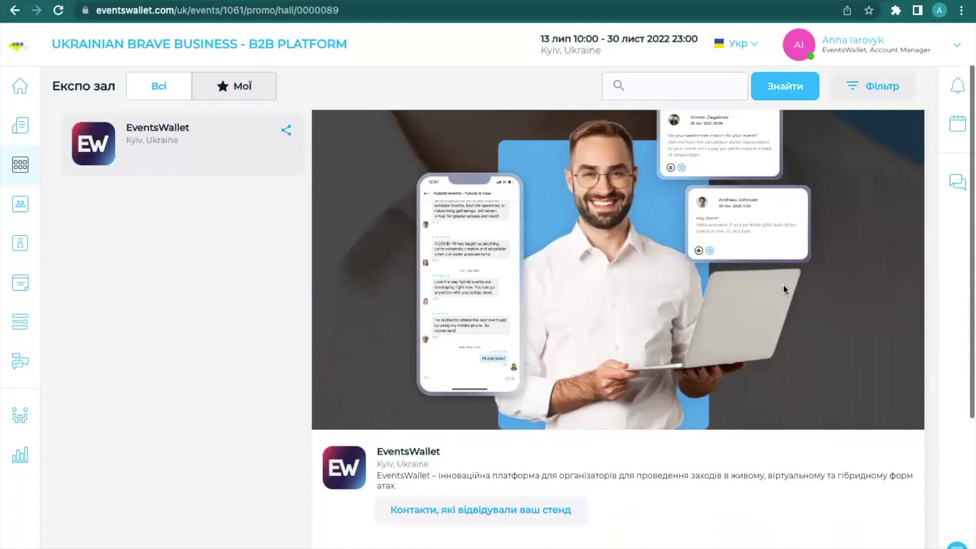
pyautogui.scroll(-1, 784, 289)
pyautogui.scroll(-3, 784, 288)
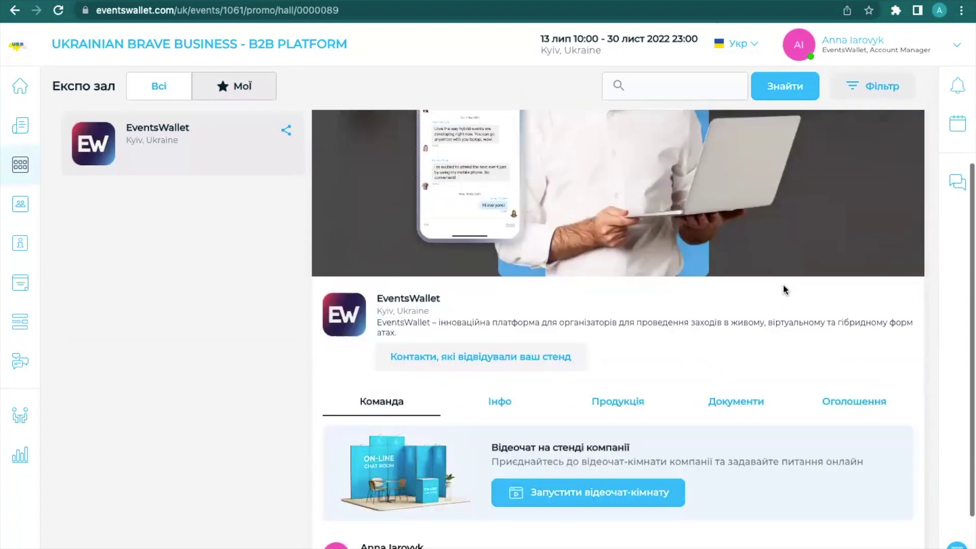
# Step: Review the booth's company information, products and documents
pyautogui.click(492, 305)
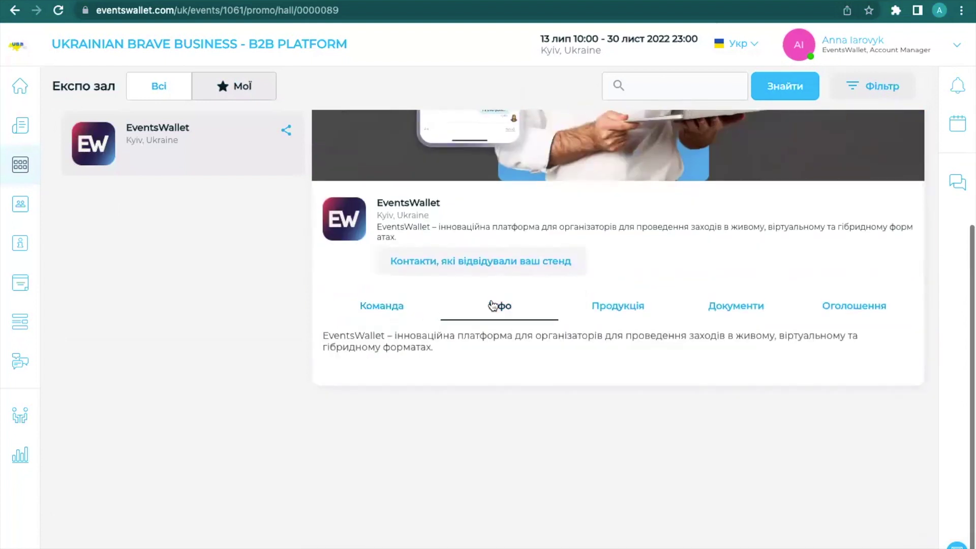
pyautogui.click(614, 313)
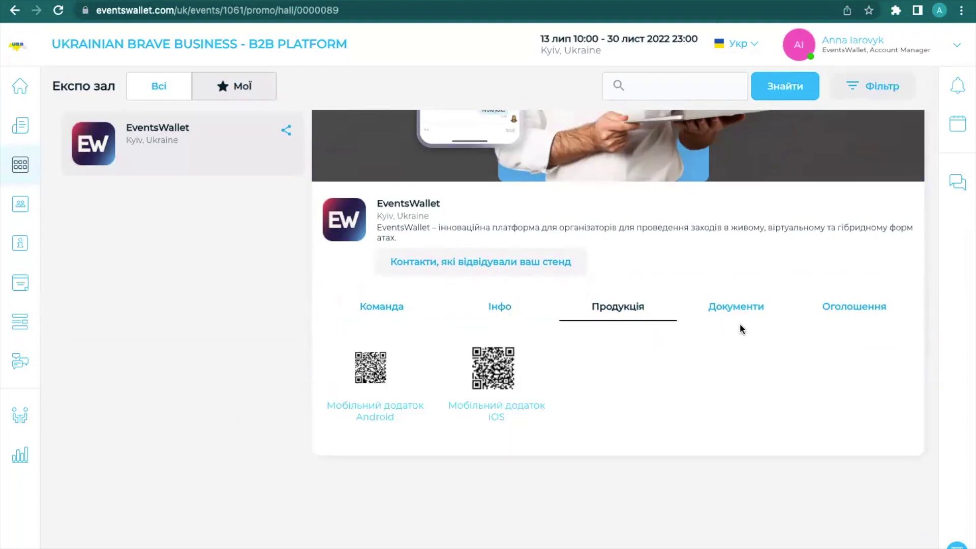
pyautogui.click(745, 308)
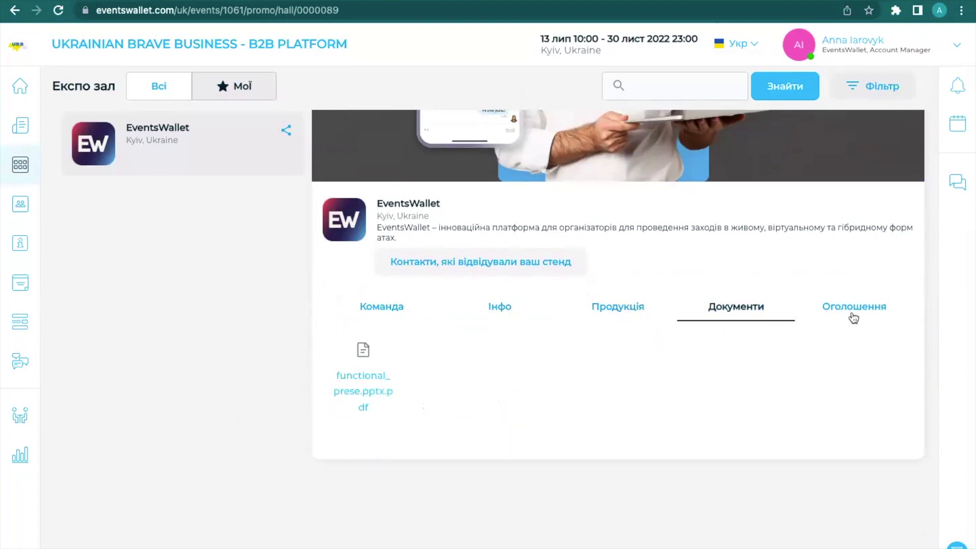
# Step: View the booth's announcements and open a blank new announcement on the event's announcements page
pyautogui.click(854, 317)
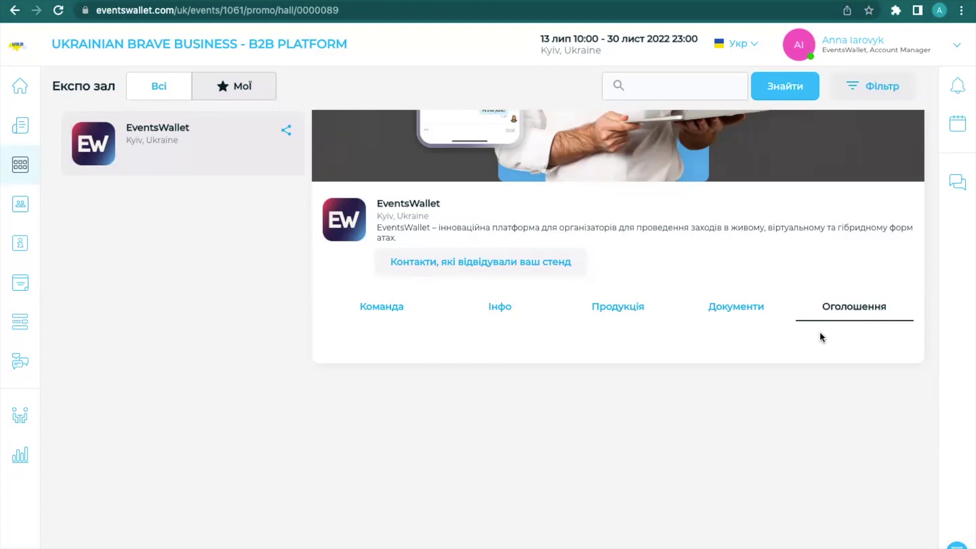
pyautogui.moveTo(10, 298)
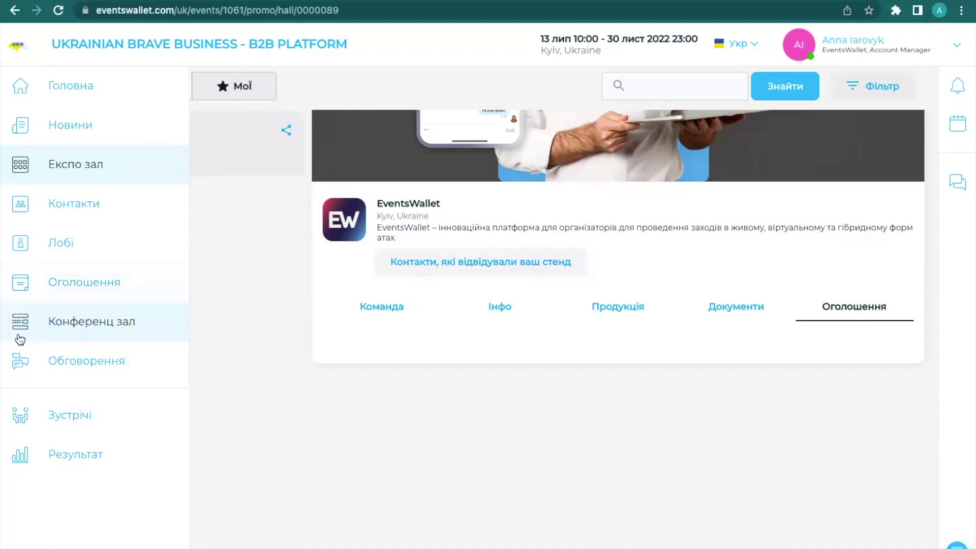
pyautogui.click(59, 283)
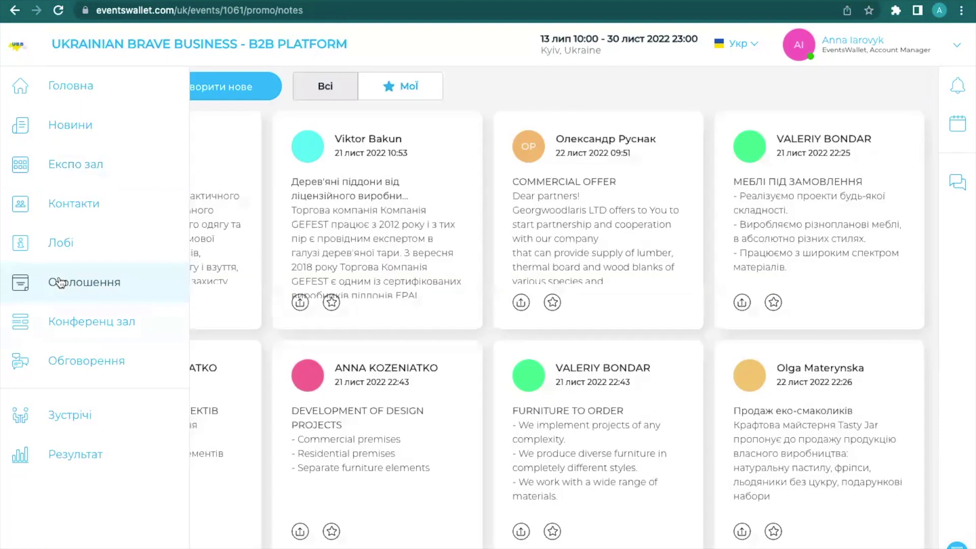
pyautogui.click(206, 91)
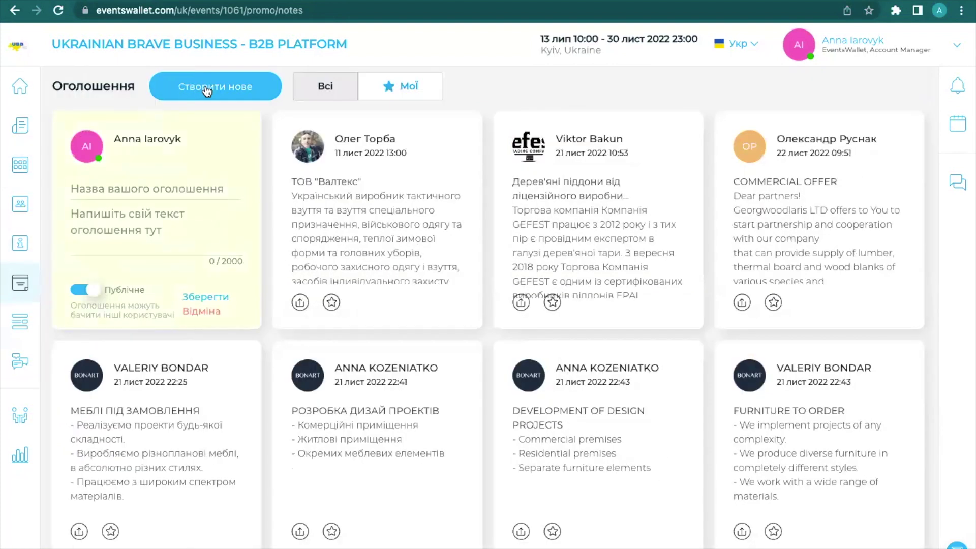
# Step: Open the EventsWallet booth from the full Expo hall list and copy its page address
pyautogui.click(34, 170)
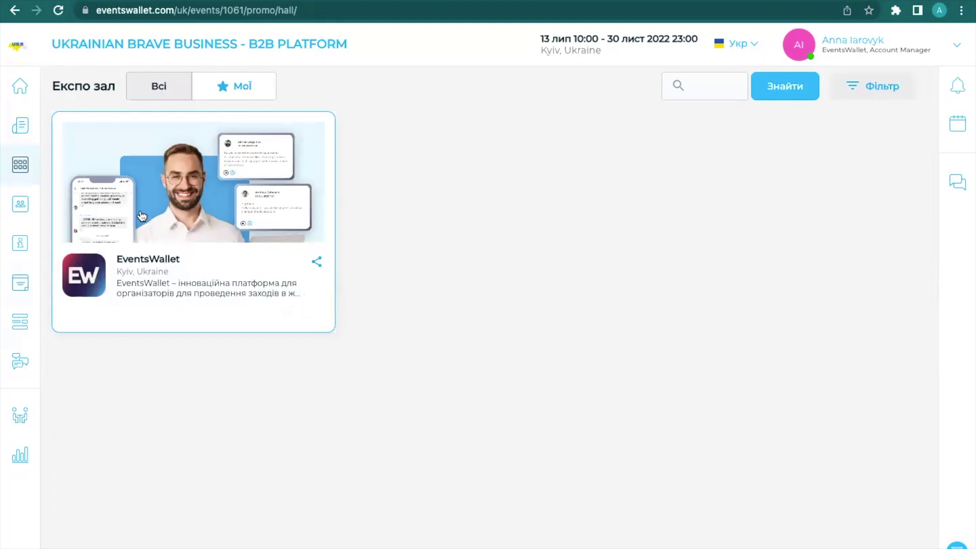
pyautogui.click(141, 216)
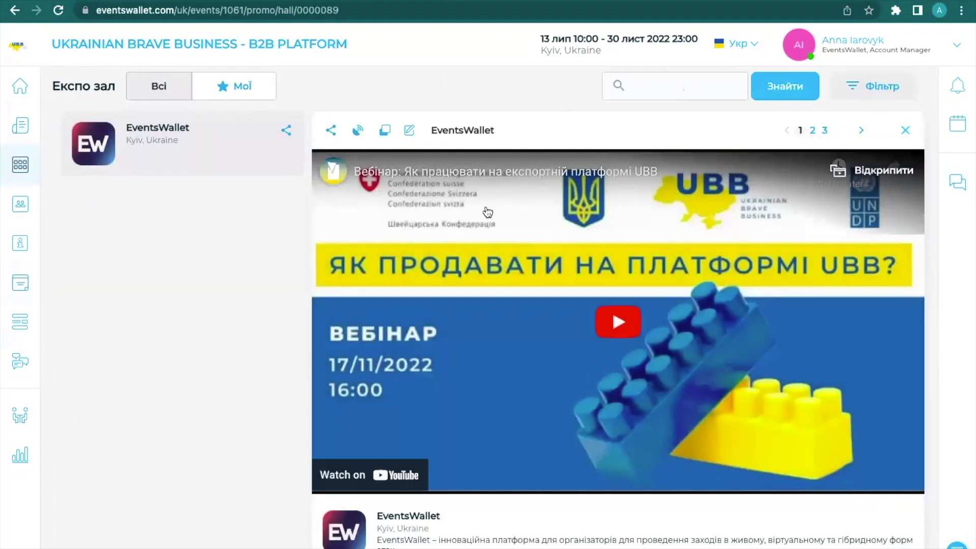
pyautogui.scroll(-2, 484, 212)
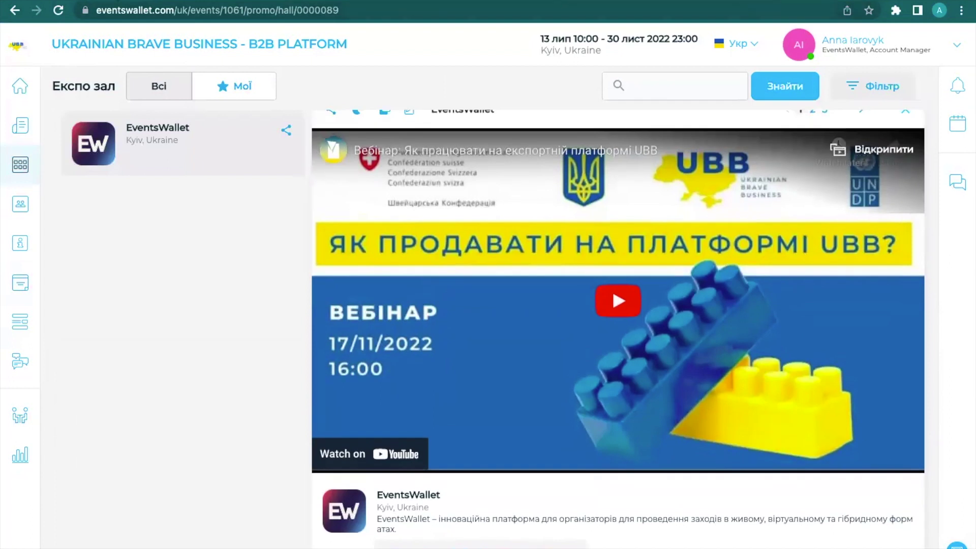
pyautogui.click(171, 7)
pyautogui.rightClick(171, 7)
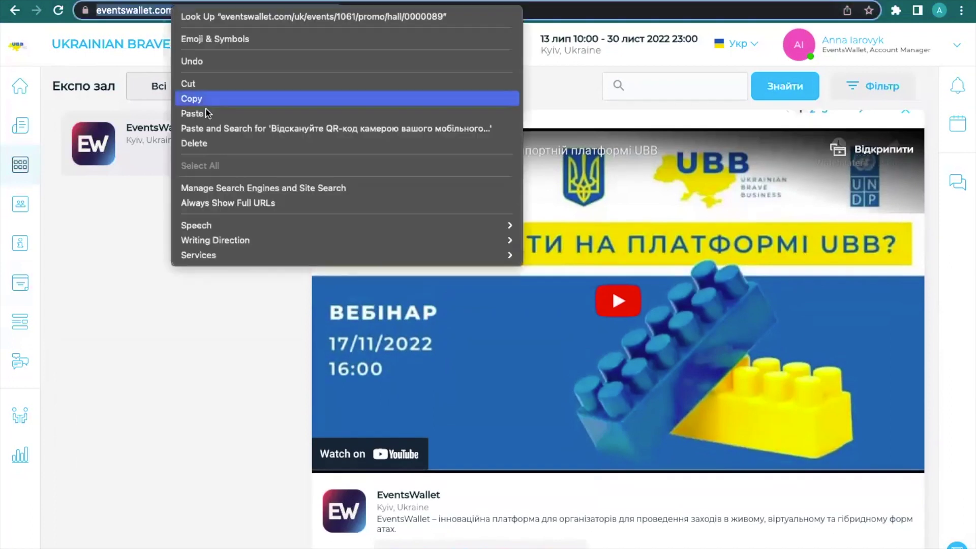